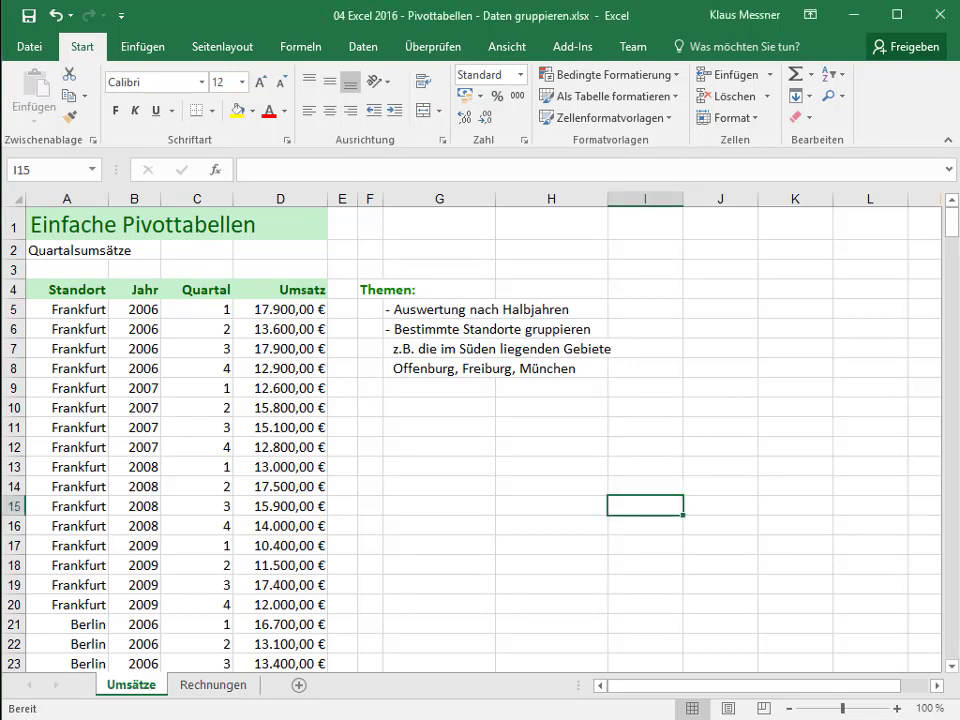
Point out the Standort column, quarter numbers and Frankfurt's four 2006 quarters in the sales data
left_click(66, 289)
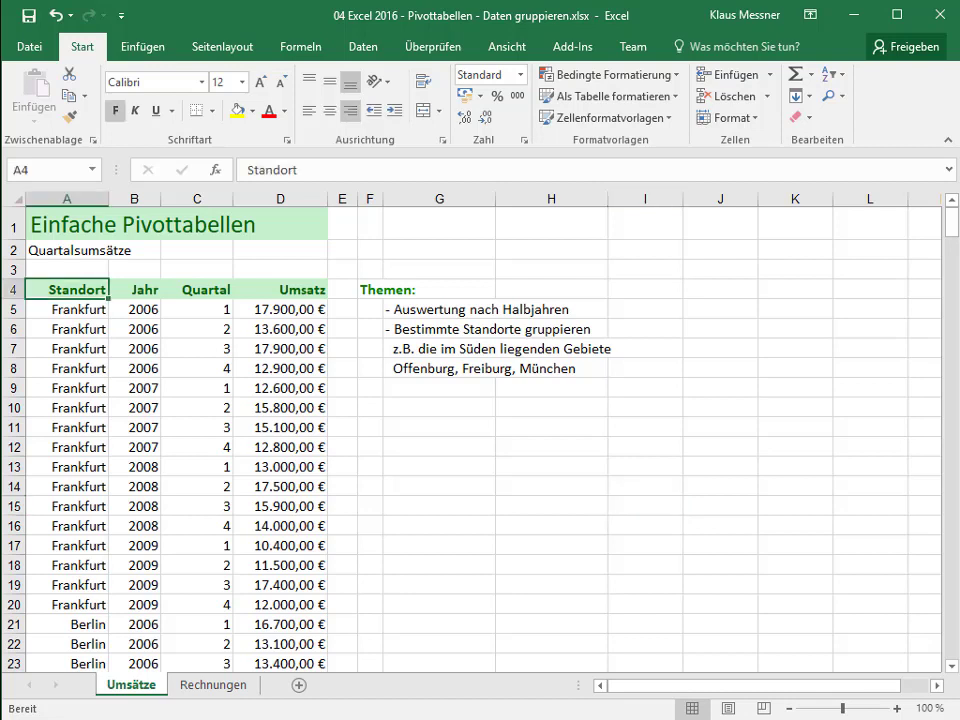
left_click(197, 348)
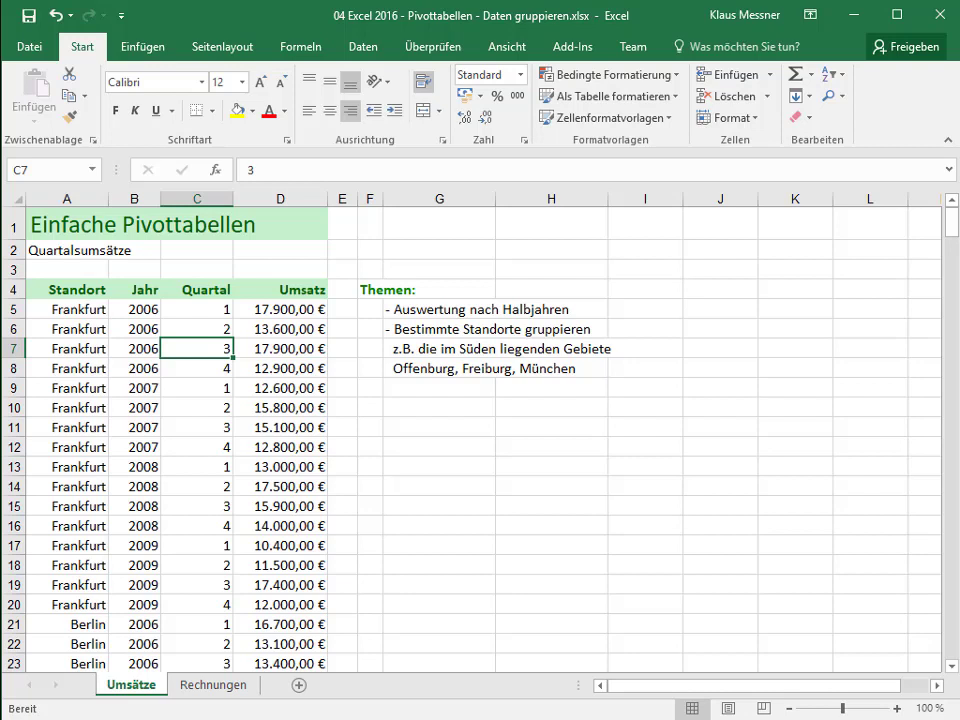
left_click(197, 387)
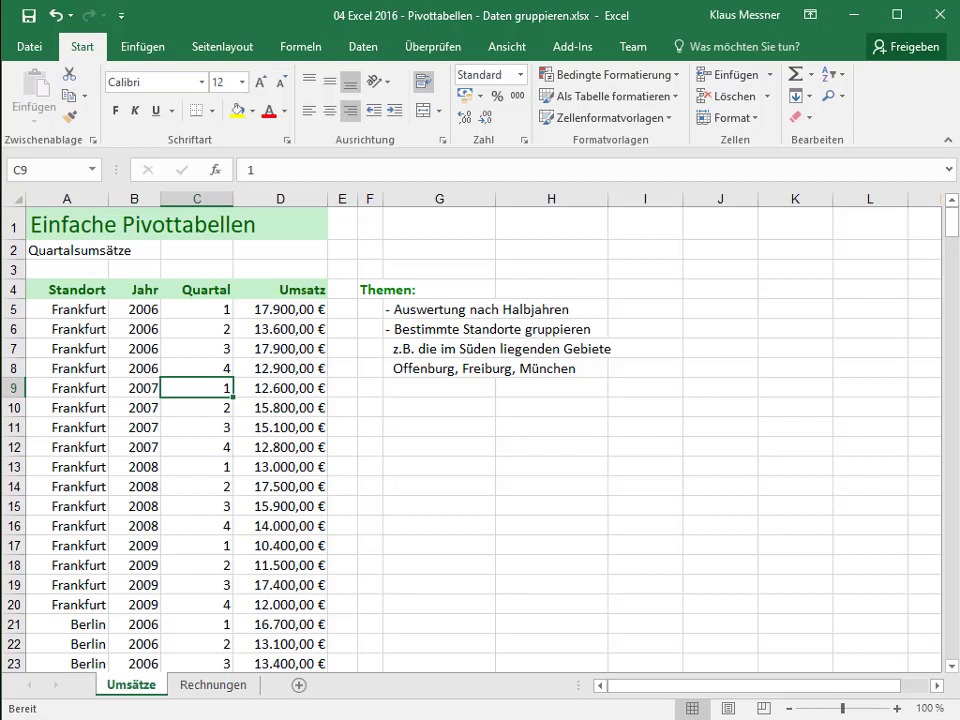
left_click(67, 309)
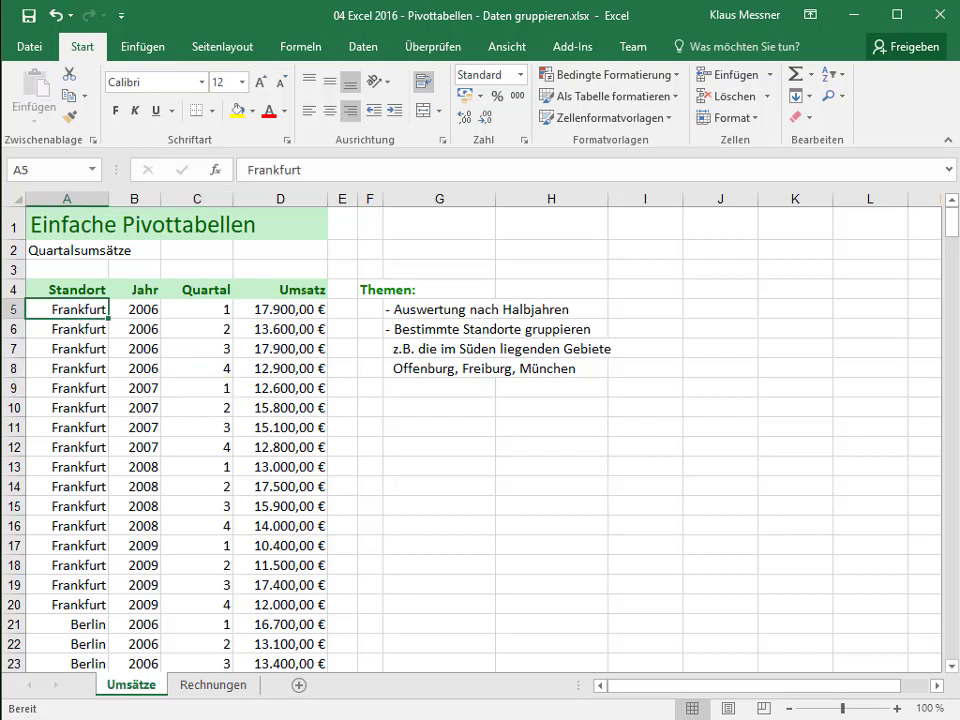
left_click_drag(200, 309, 200, 368)
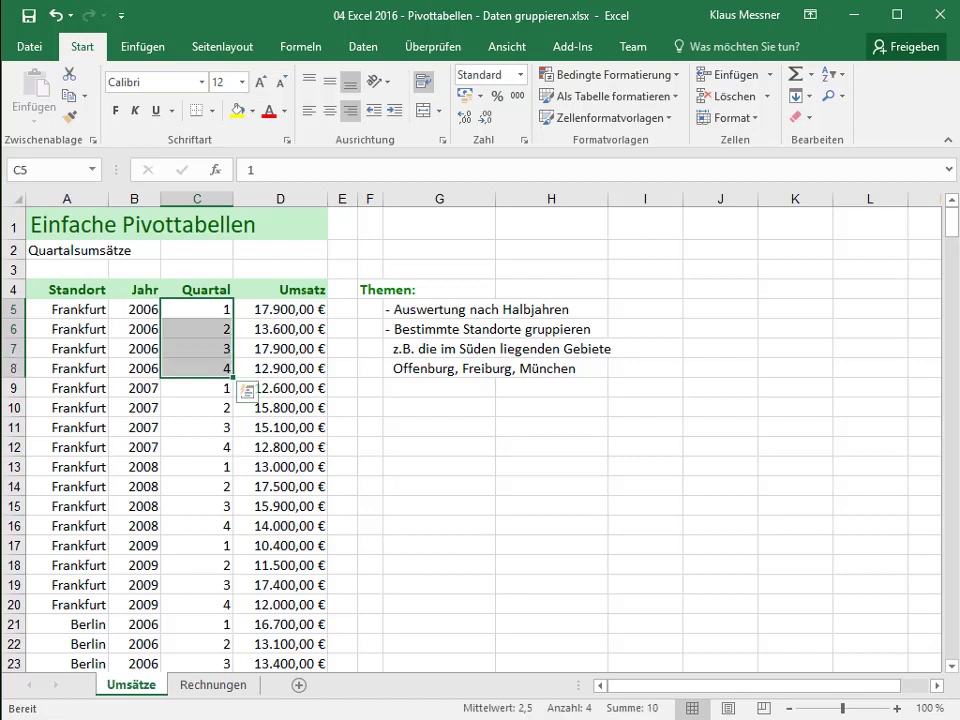
left_click(67, 309)
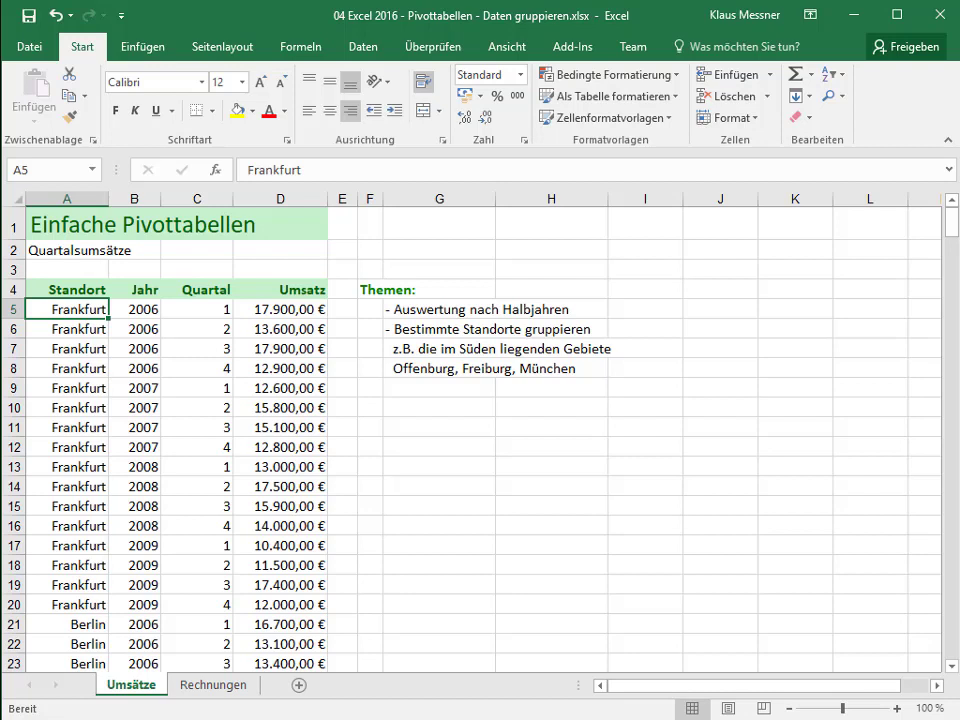
left_click_drag(200, 309, 200, 368)
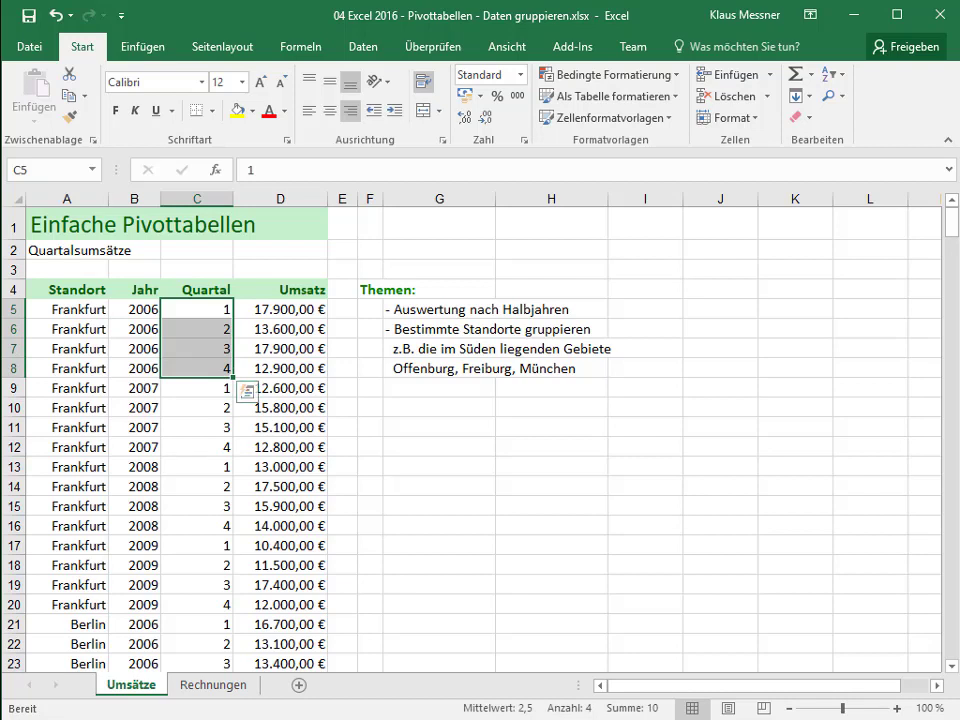
left_click(370, 505)
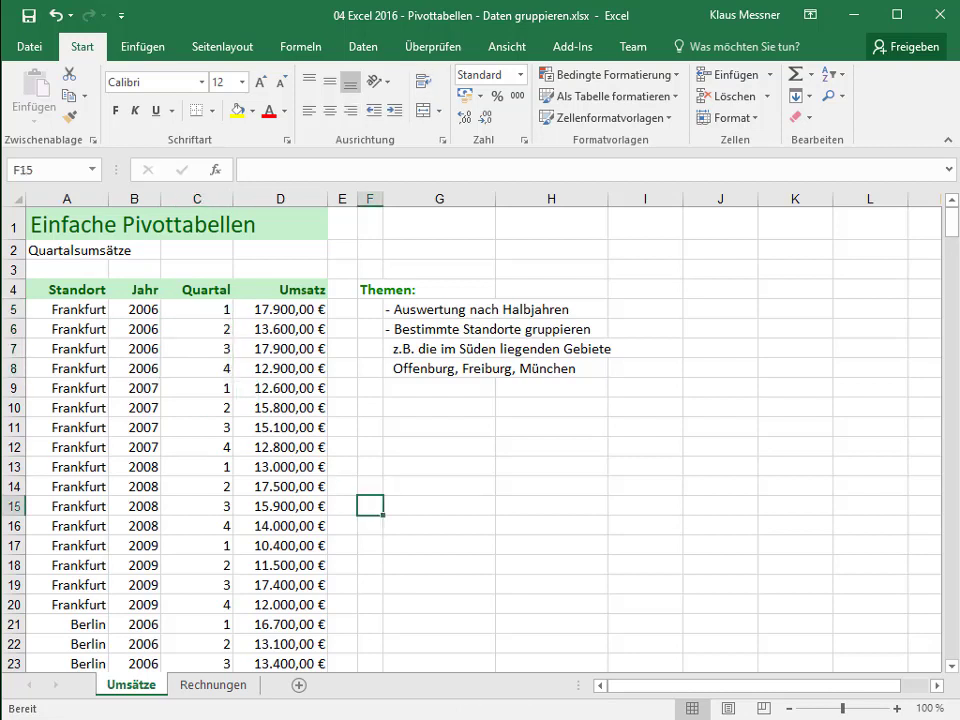
Create an empty PivotTable from Umsätze!$A$4:$D$116 on a new worksheet
left_click(67, 309)
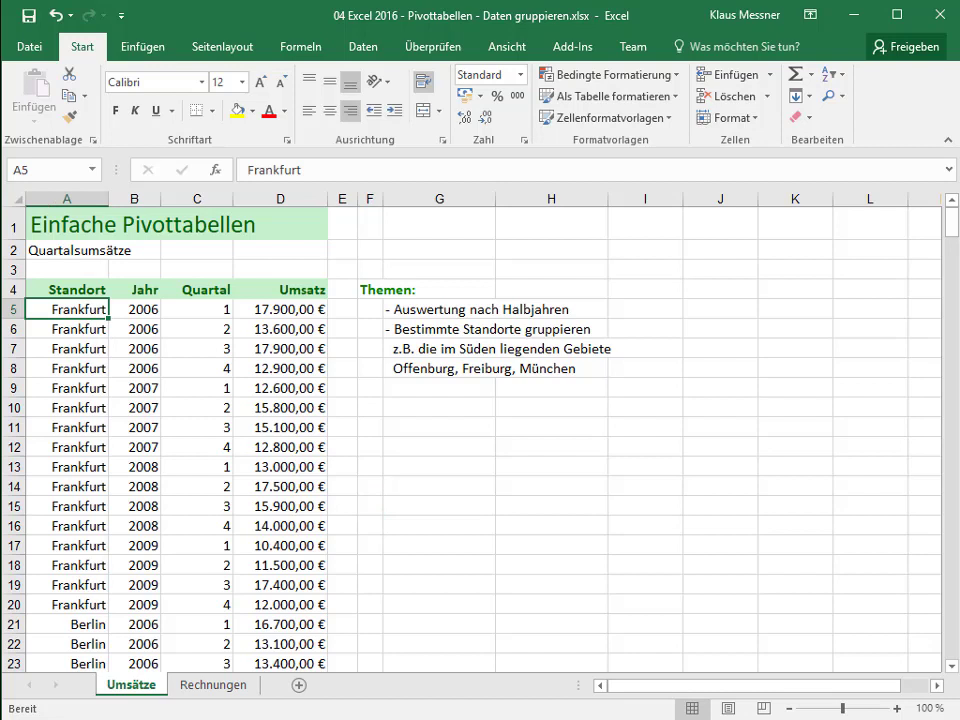
key("ctrl+a")
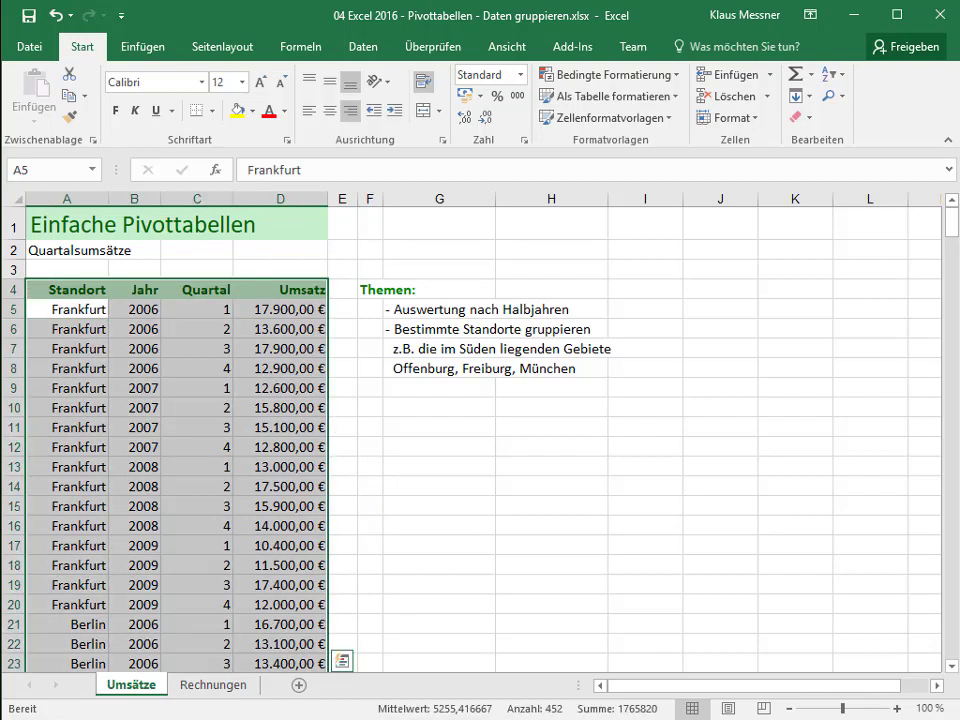
left_click(143, 46)
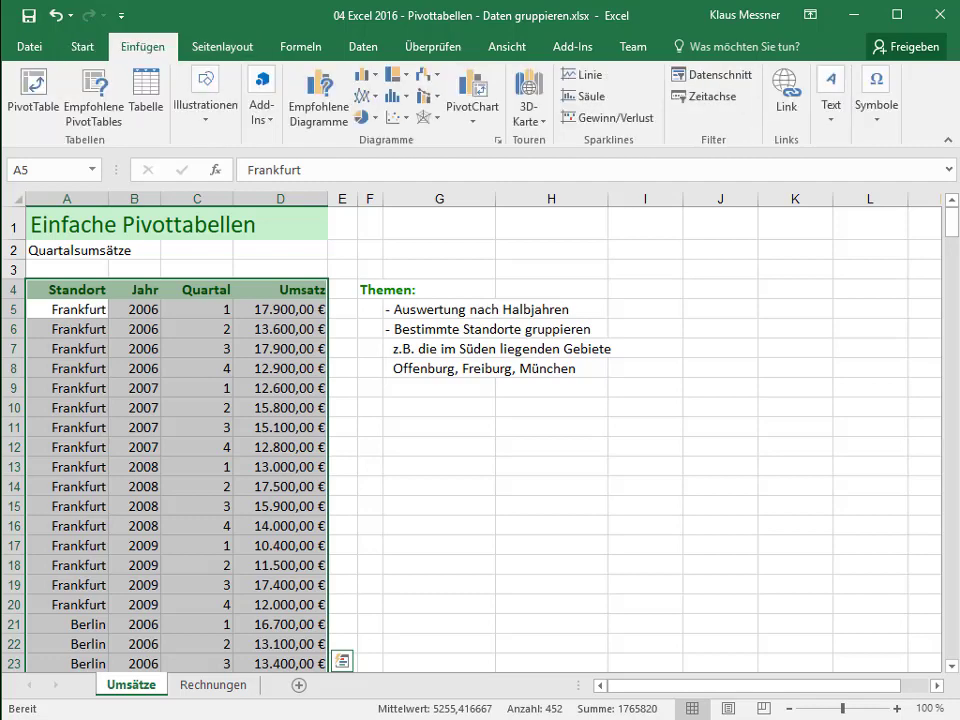
left_click(33, 95)
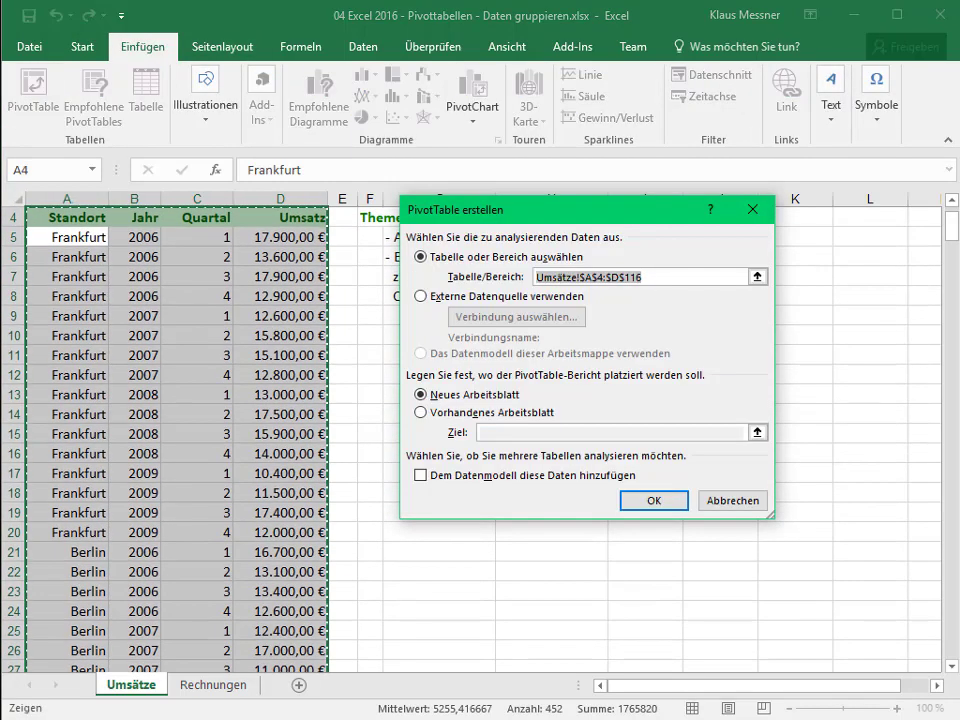
left_click(642, 277)
key("Return")
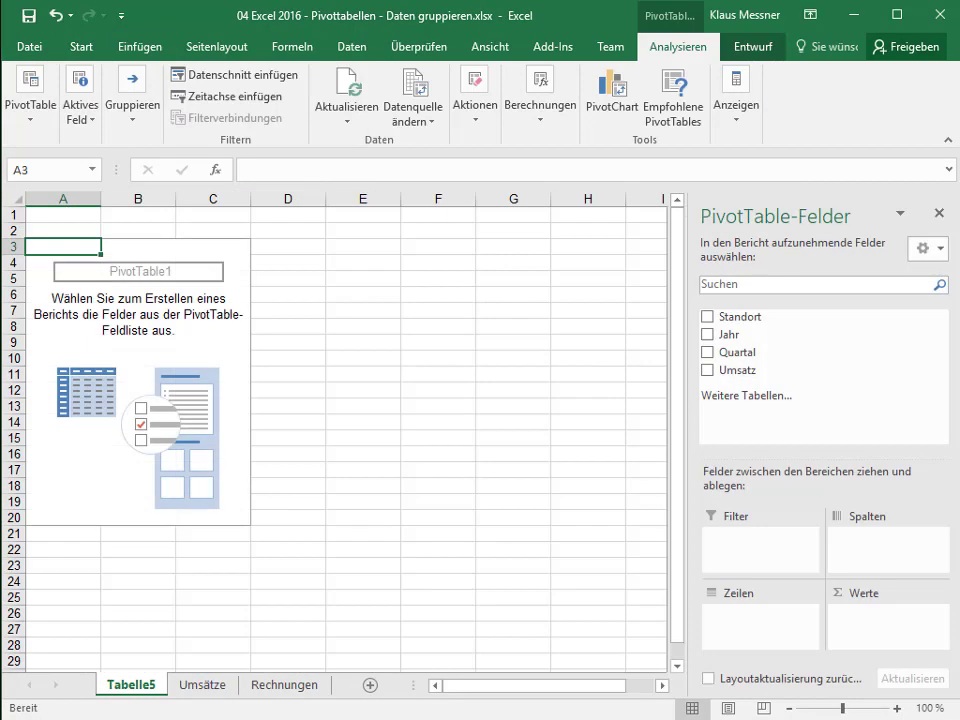
Rename the Tabelle5 sheet tab to Umsatzauswertung
right_click(131, 685)
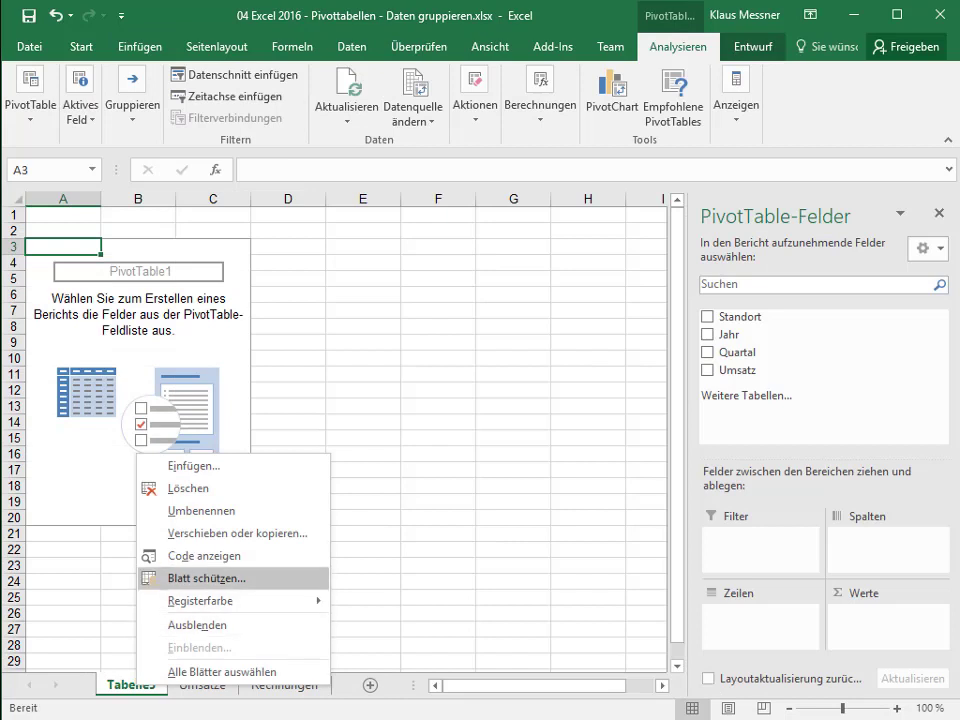
left_click(200, 511)
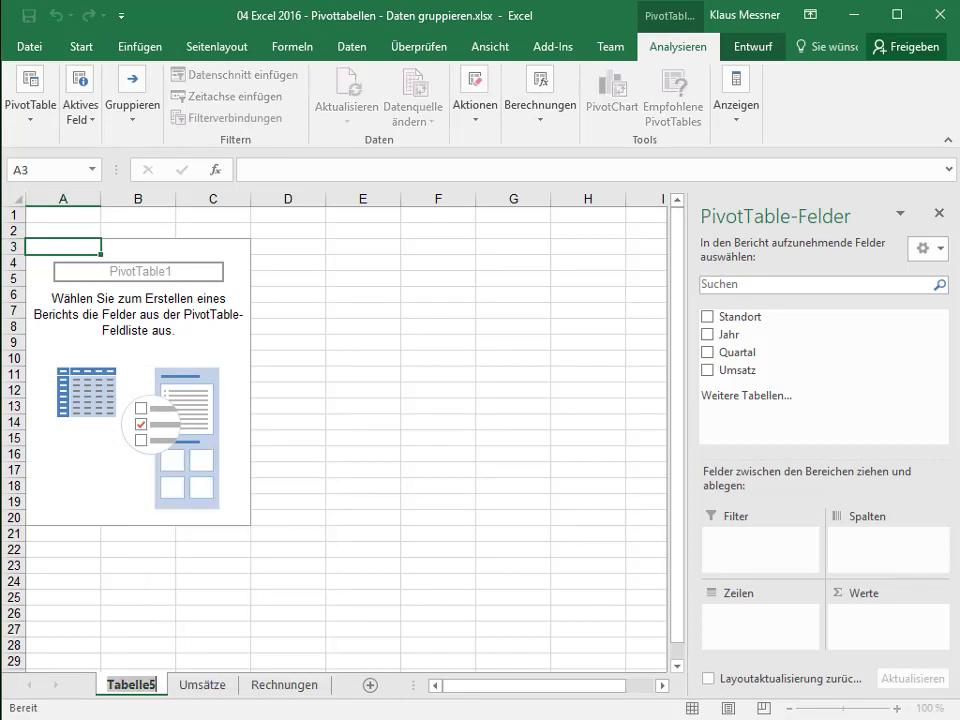
type("Umsatzaus")
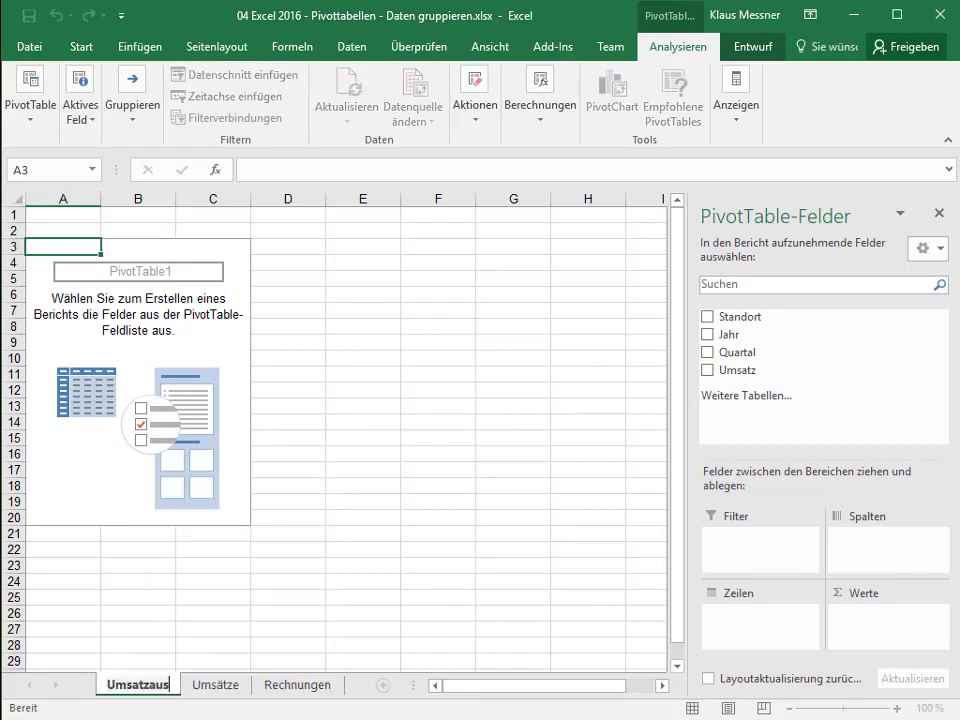
type("wertung")
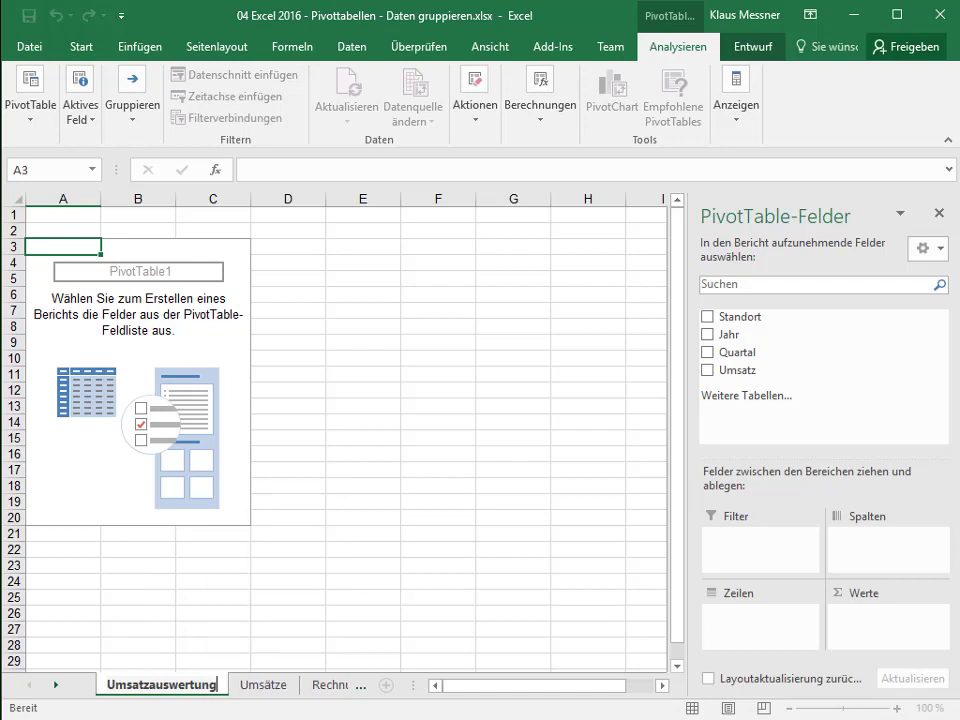
Put Standort, Jahr and Quartal in the rows and sum Umsatz as the value field
left_click_drag(720, 316, 760, 620)
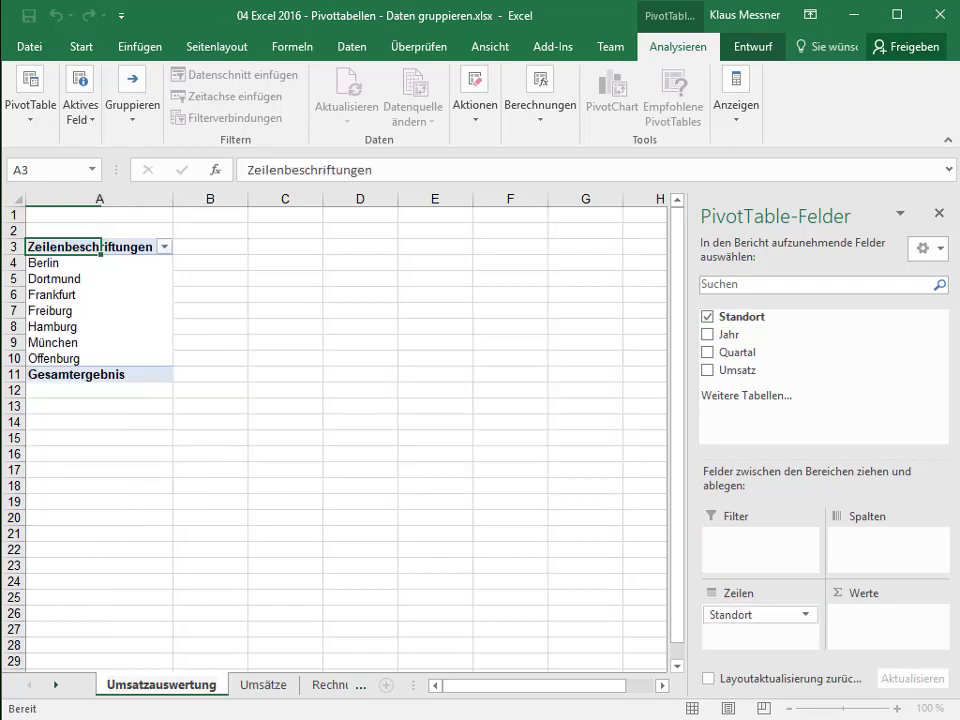
left_click(708, 334)
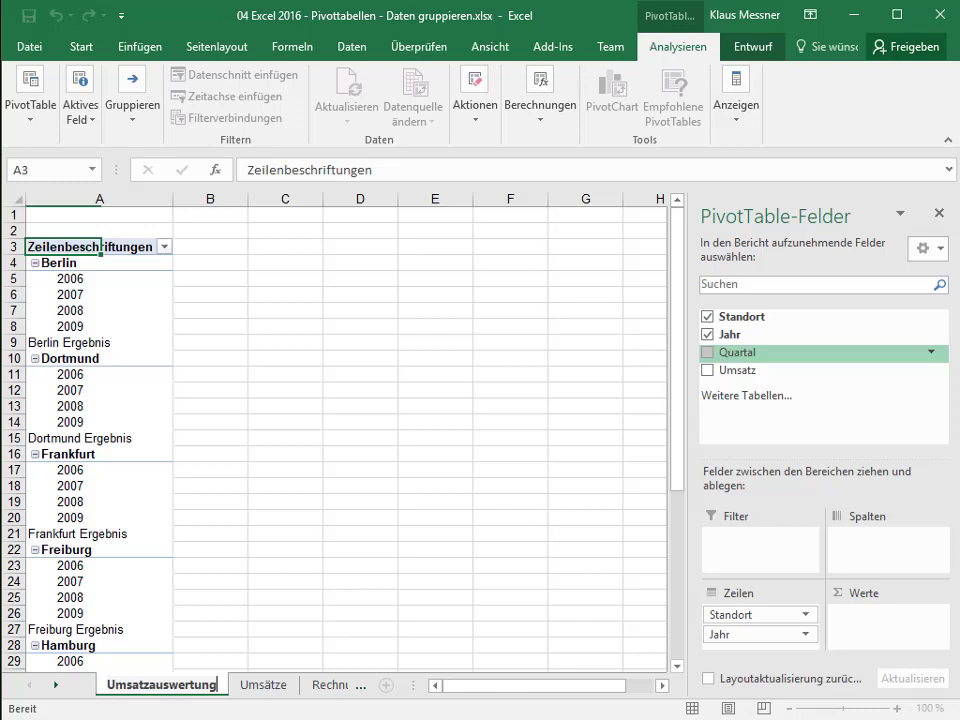
left_click(708, 352)
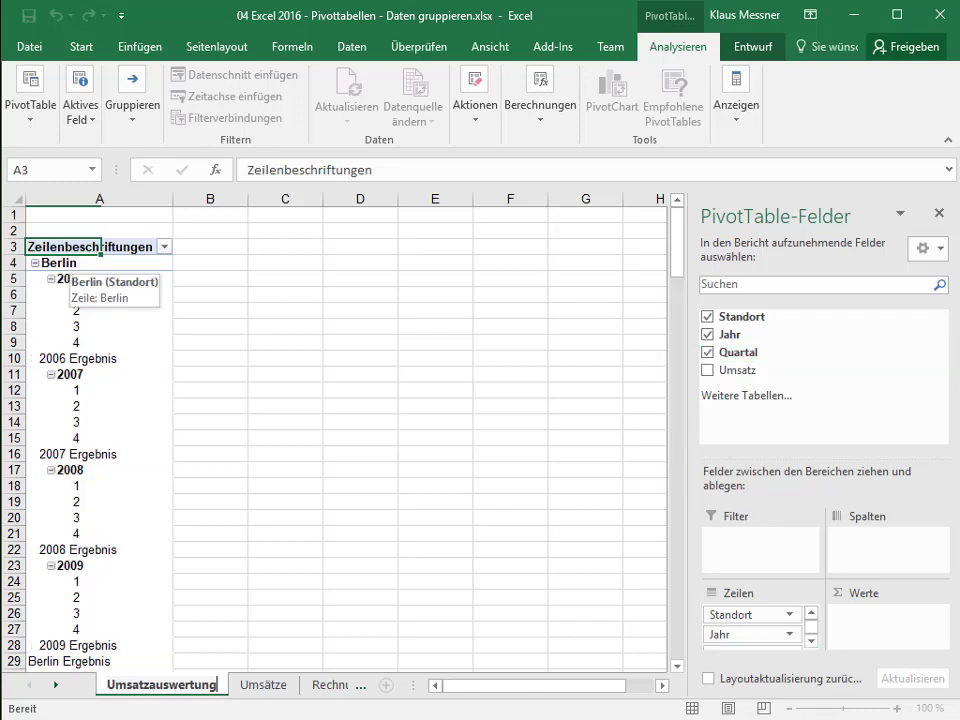
left_click(60, 263)
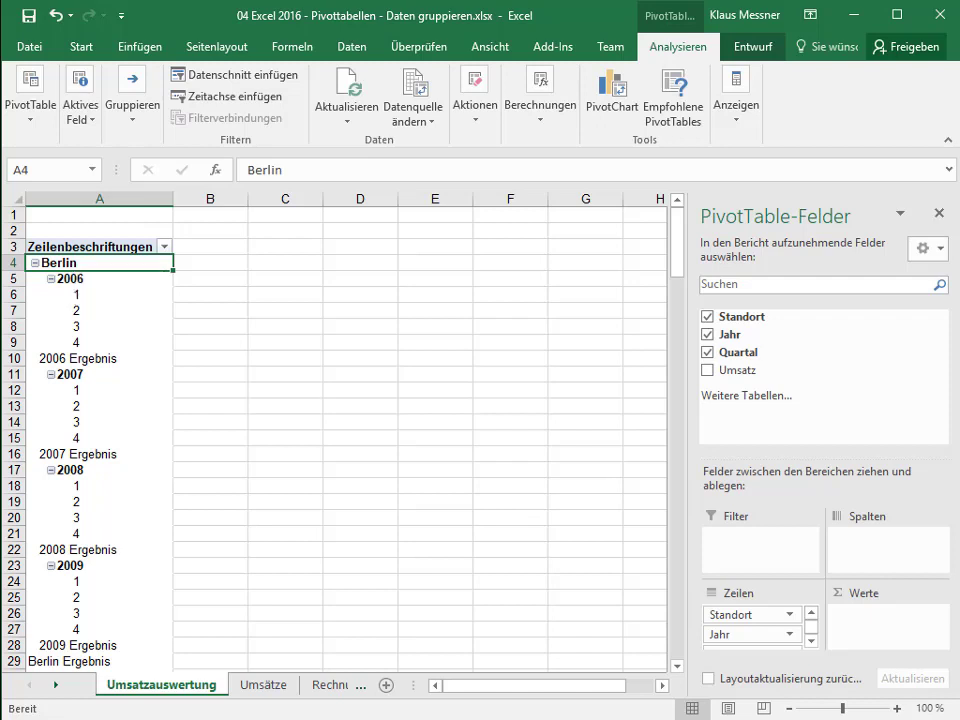
left_click(65, 279)
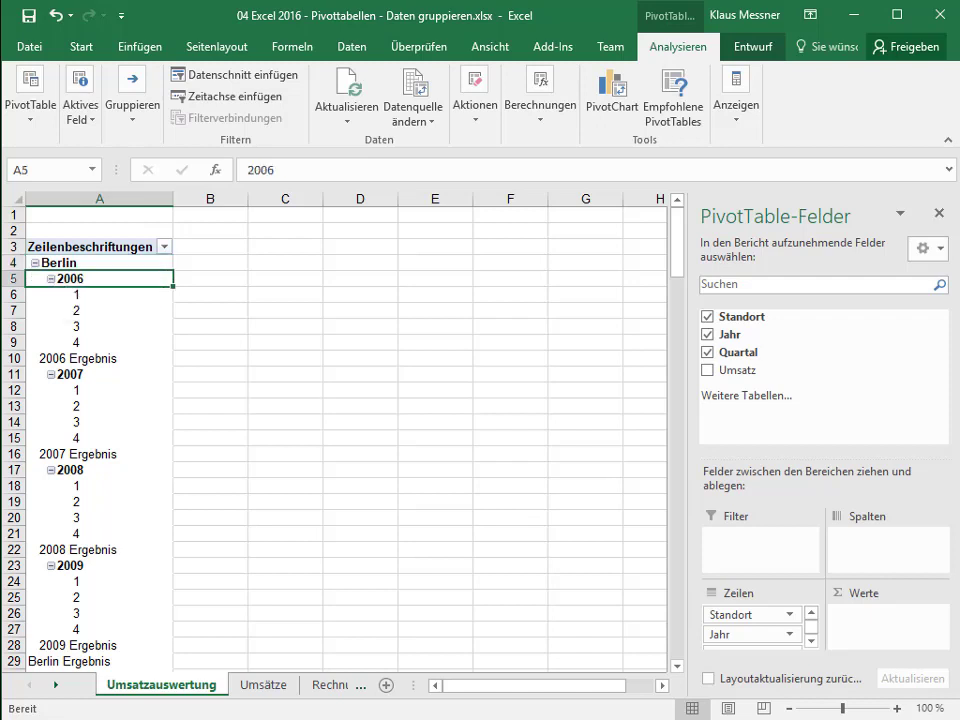
left_click(75, 294)
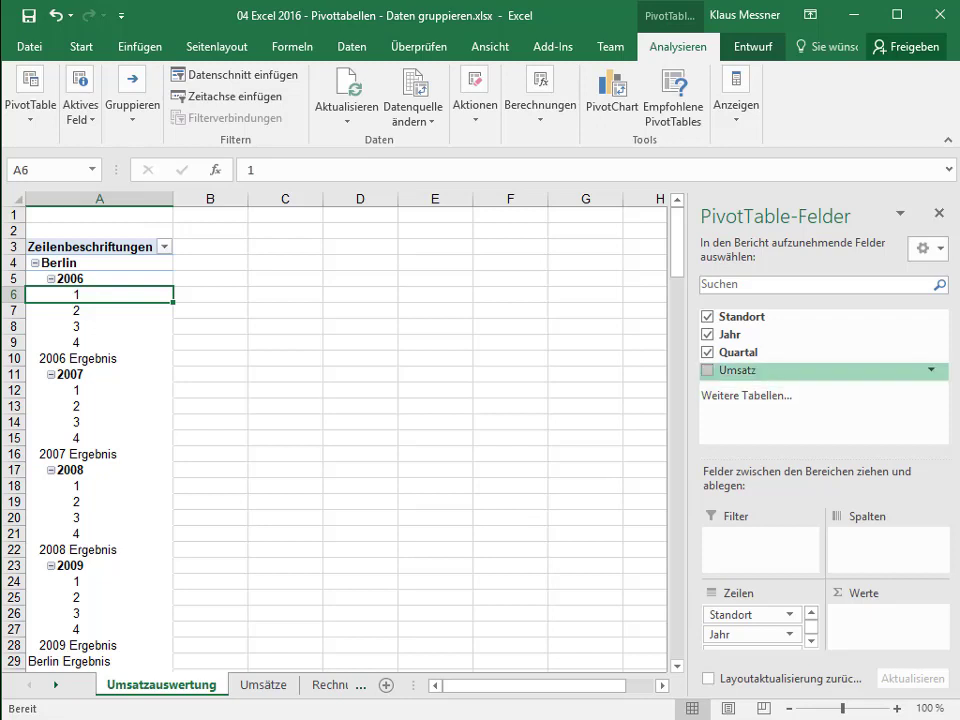
left_click_drag(740, 370, 880, 620)
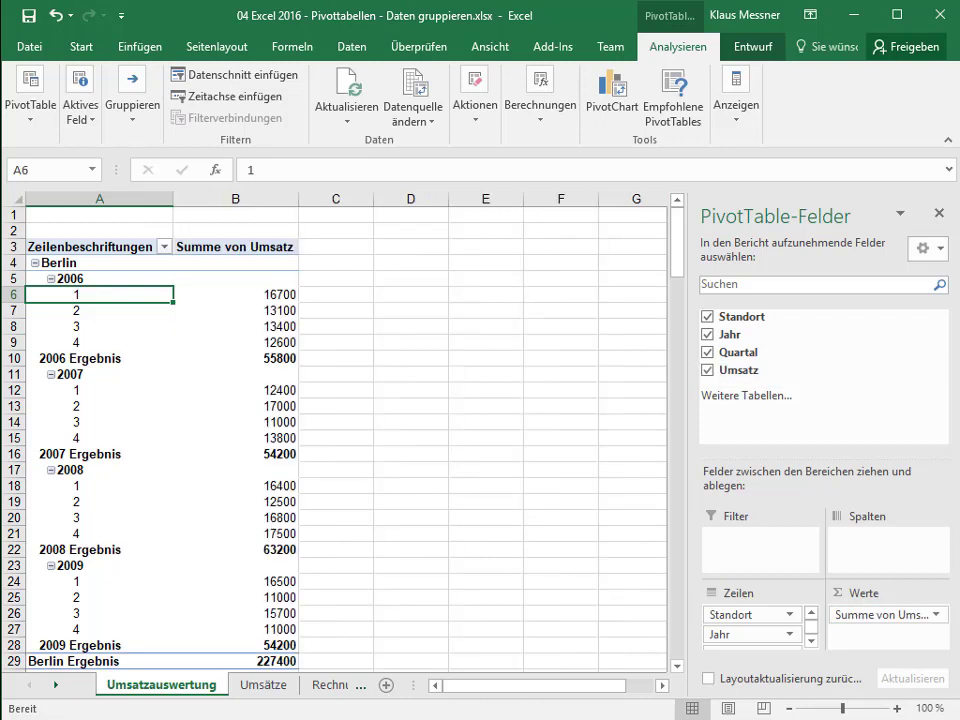
Format the Summe von Umsatz values as euro currency, e.g. Berlin 227.400 €
left_click(880, 614)
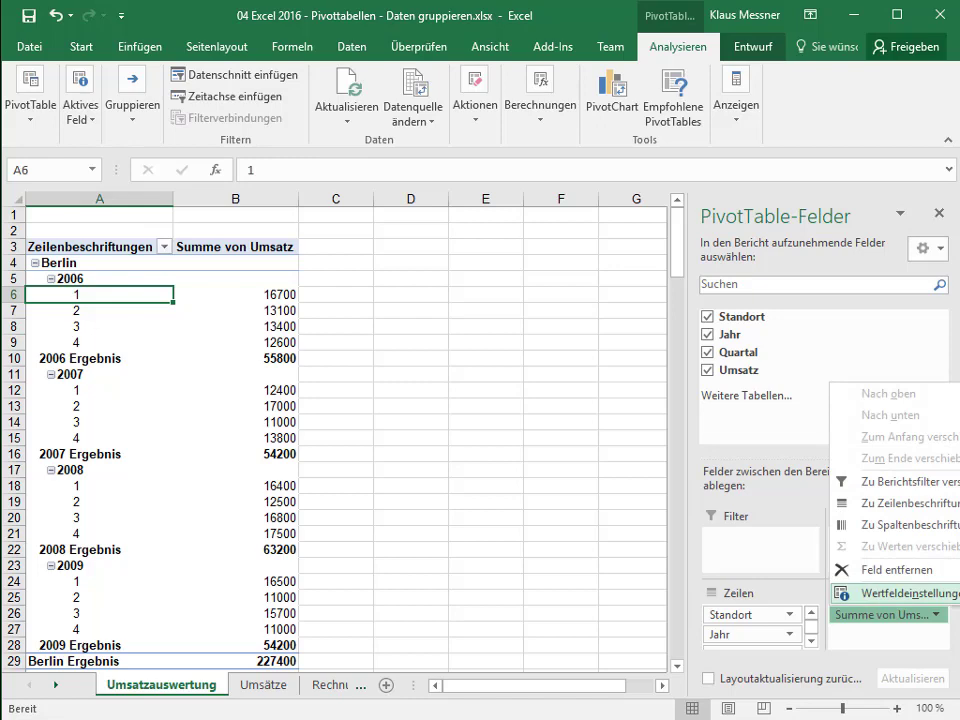
left_click(890, 593)
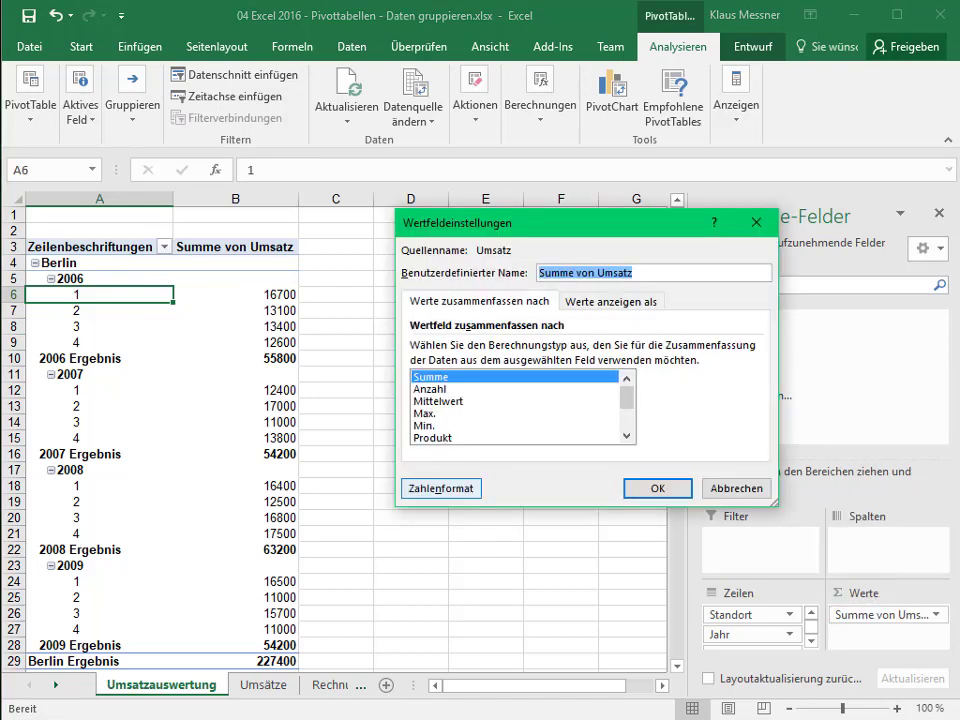
left_click(441, 488)
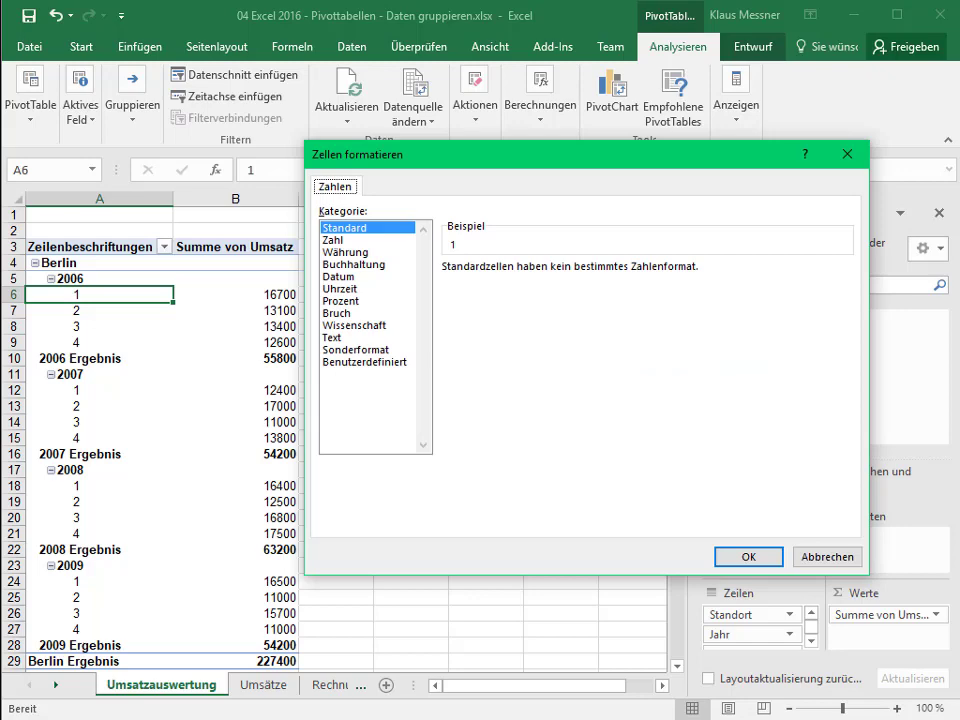
left_click(345, 252)
scroll(530, 269, "down", 1)
scroll(530, 269, "down", 1)
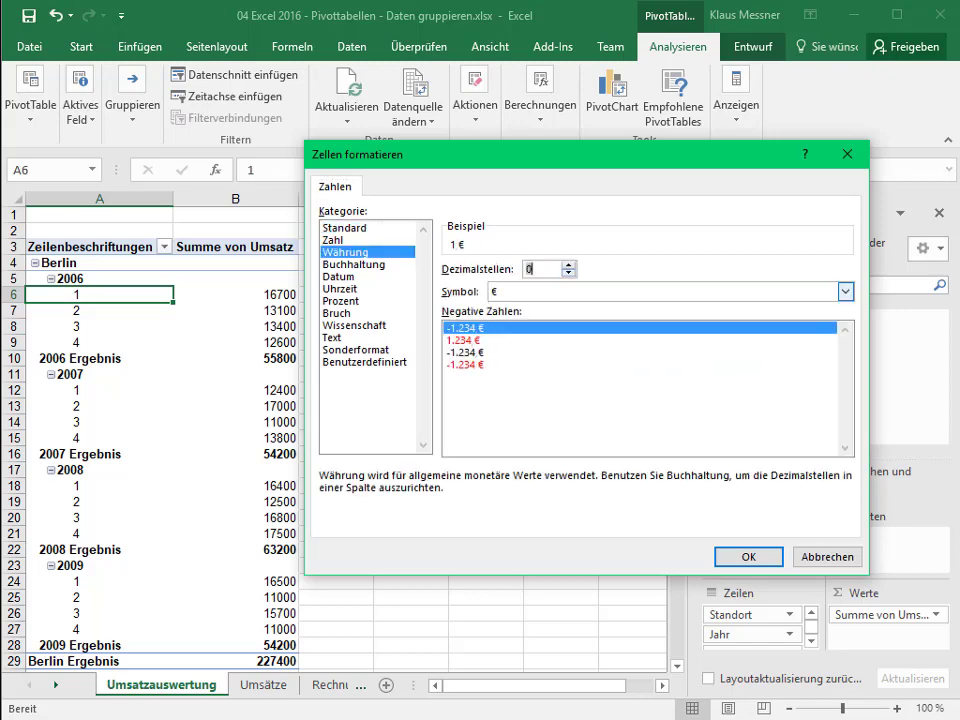
key("Return")
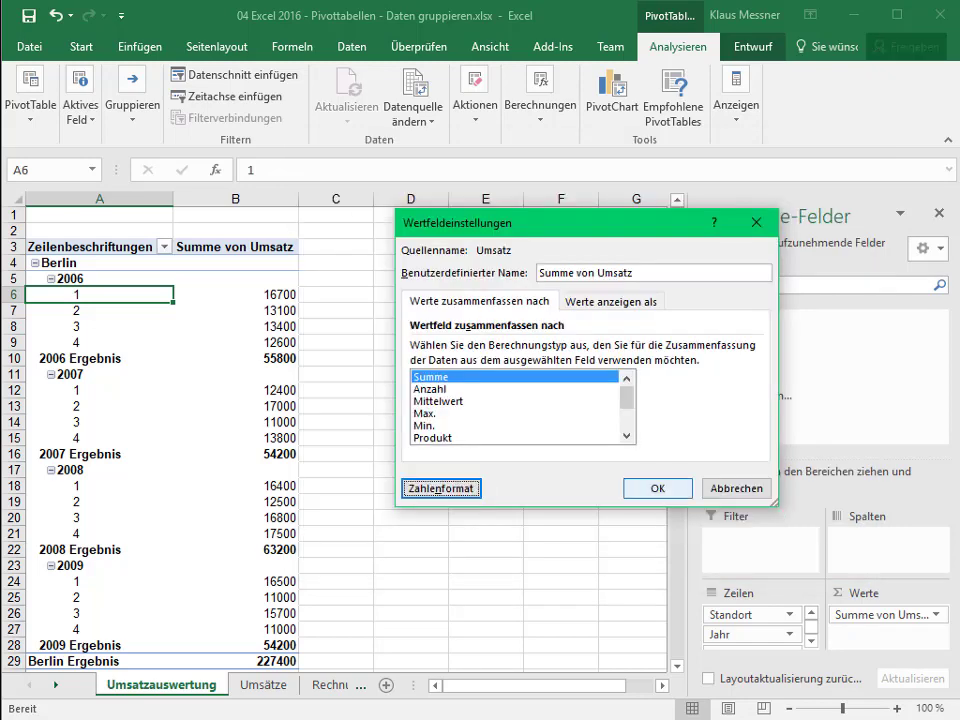
key("Return")
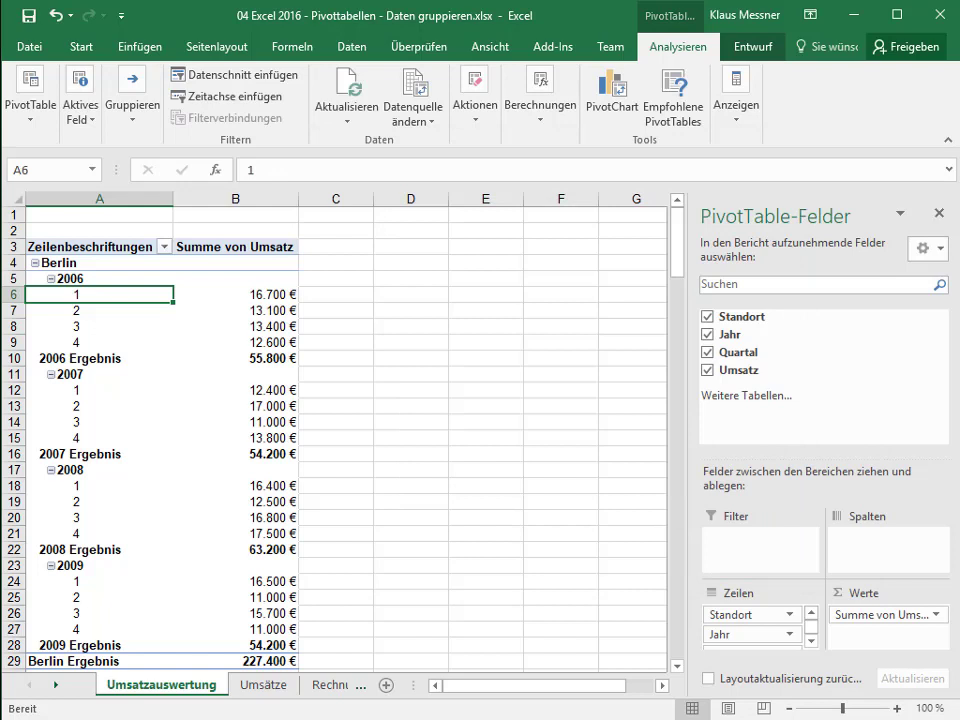
key("Up")
key("Up")
key("Up")
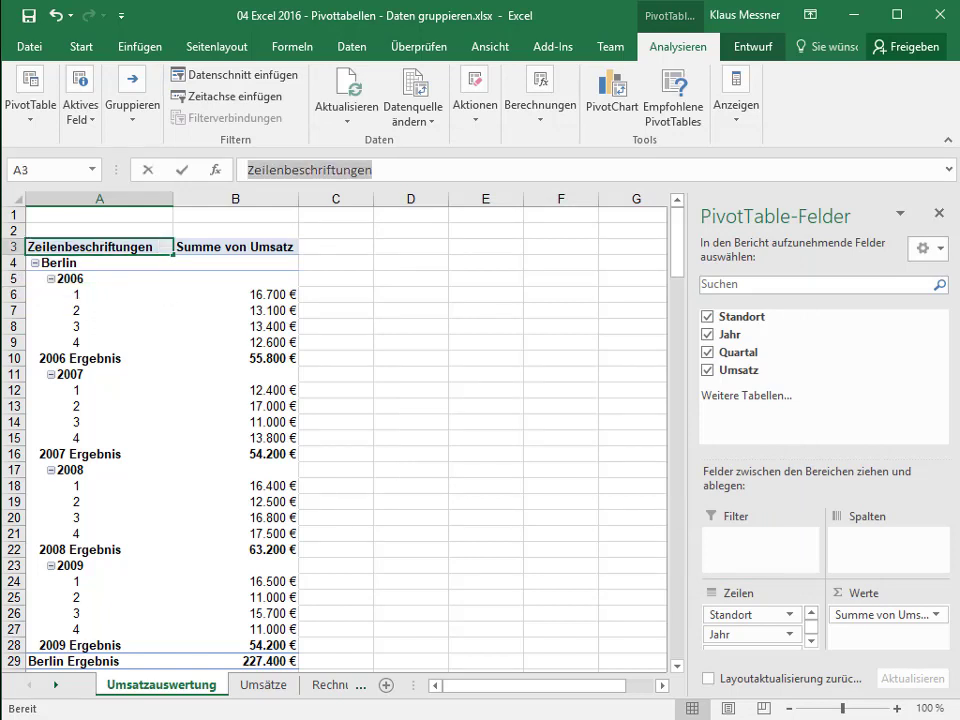
Clear the row labels header and rename the Summe von Umsatz header to Gesamtumsatz
key("Return")
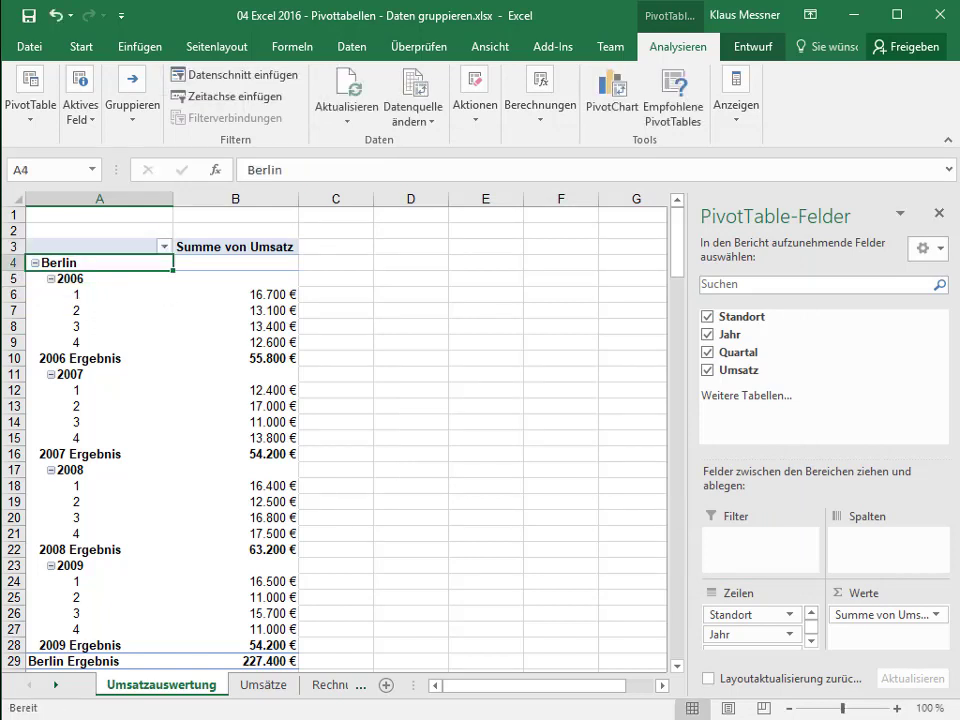
left_click(235, 246)
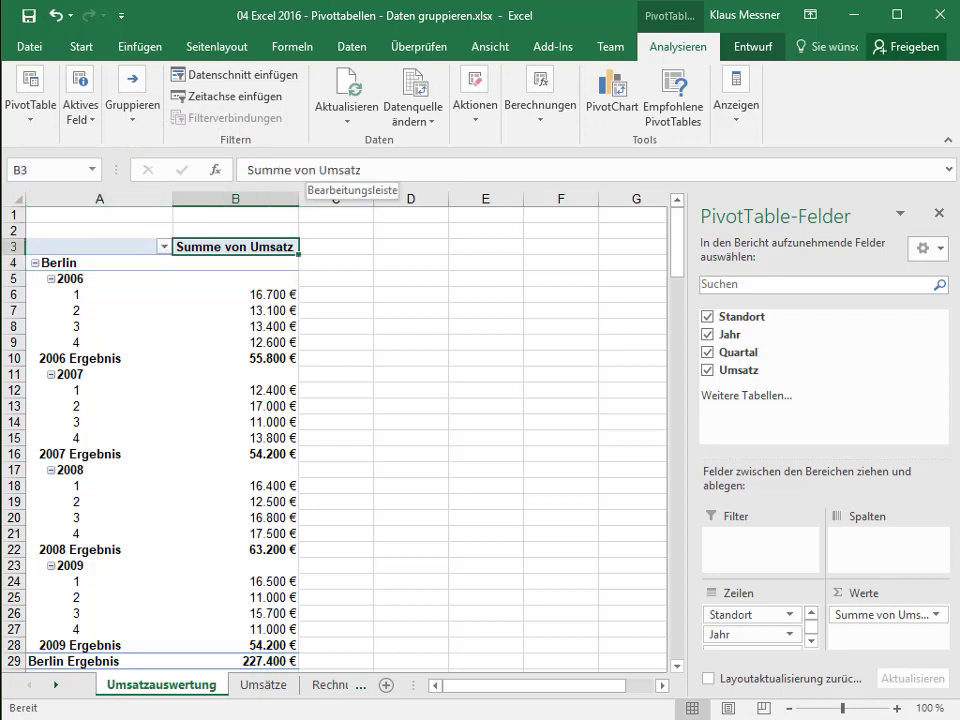
left_click(300, 170)
left_click_drag(247, 170, 321, 170)
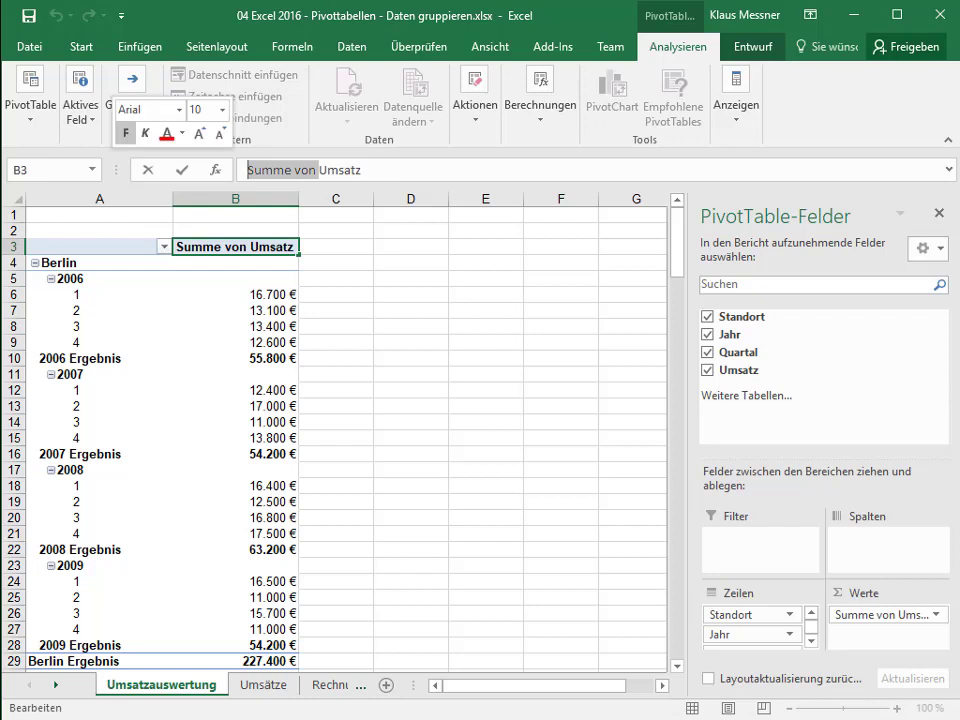
key("BackSpace")
type("Gesa")
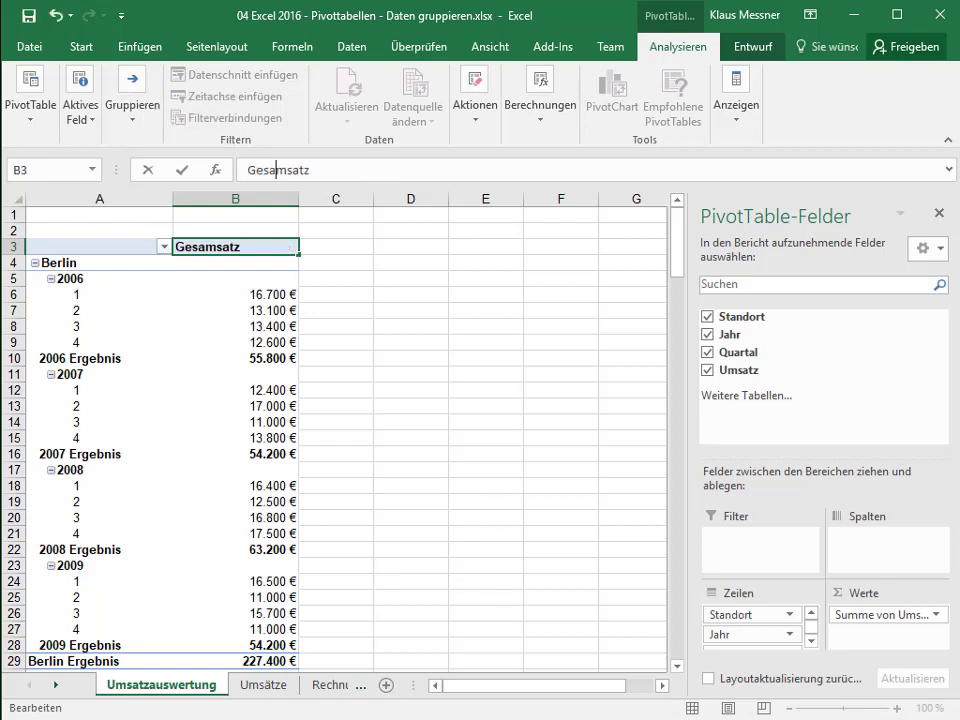
type("mtum")
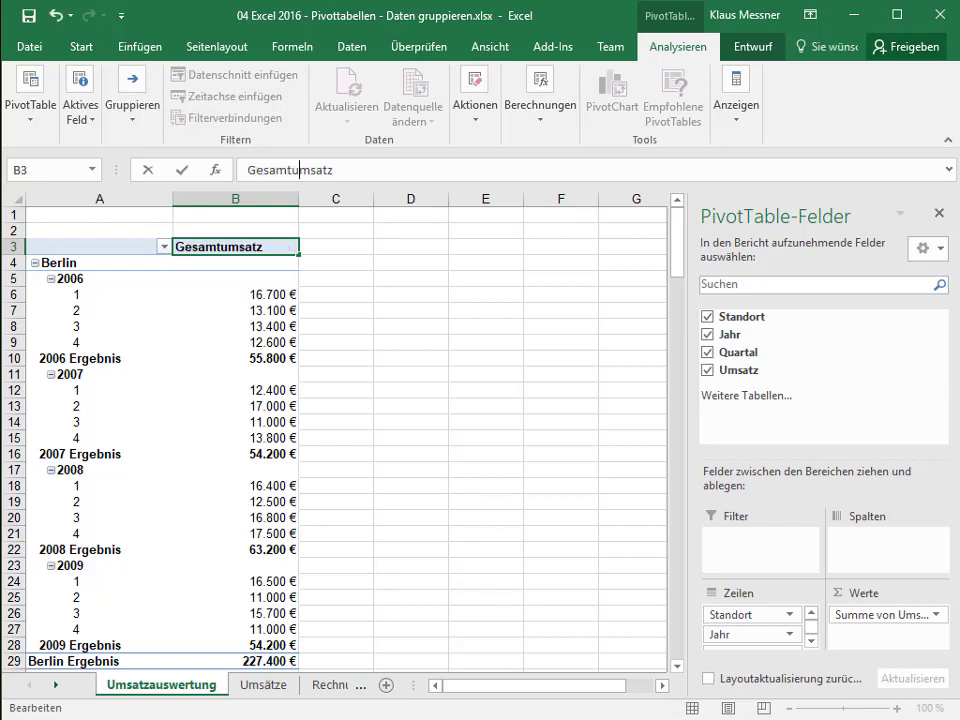
key("Return")
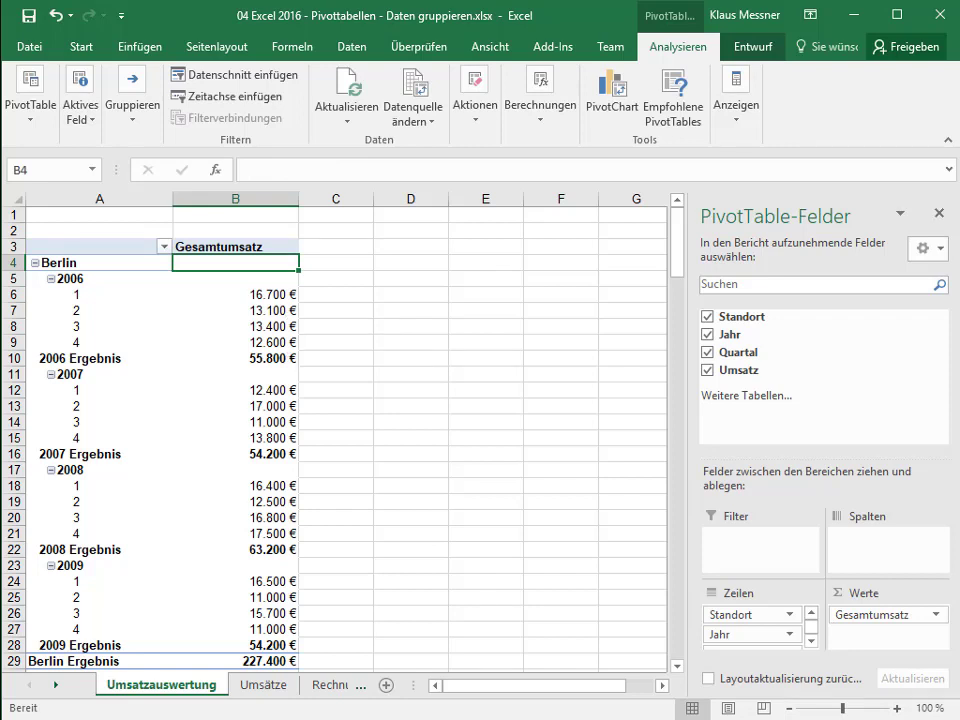
Apply the Hellblau, Pivotformat - Mittel 2 style to the PivotTable
left_click(752, 46)
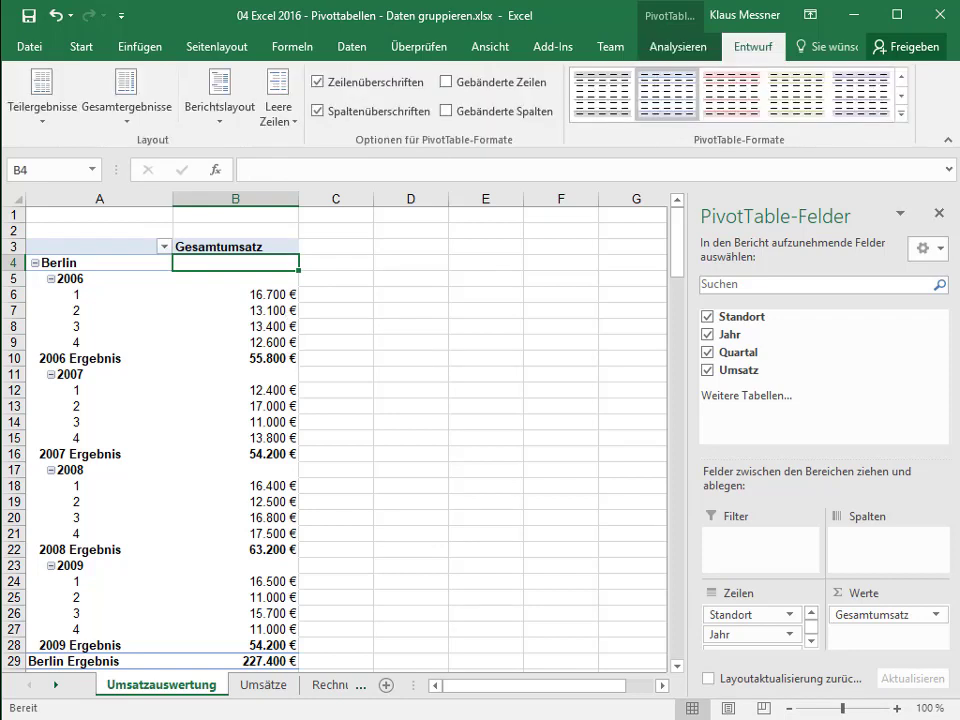
left_click(901, 113)
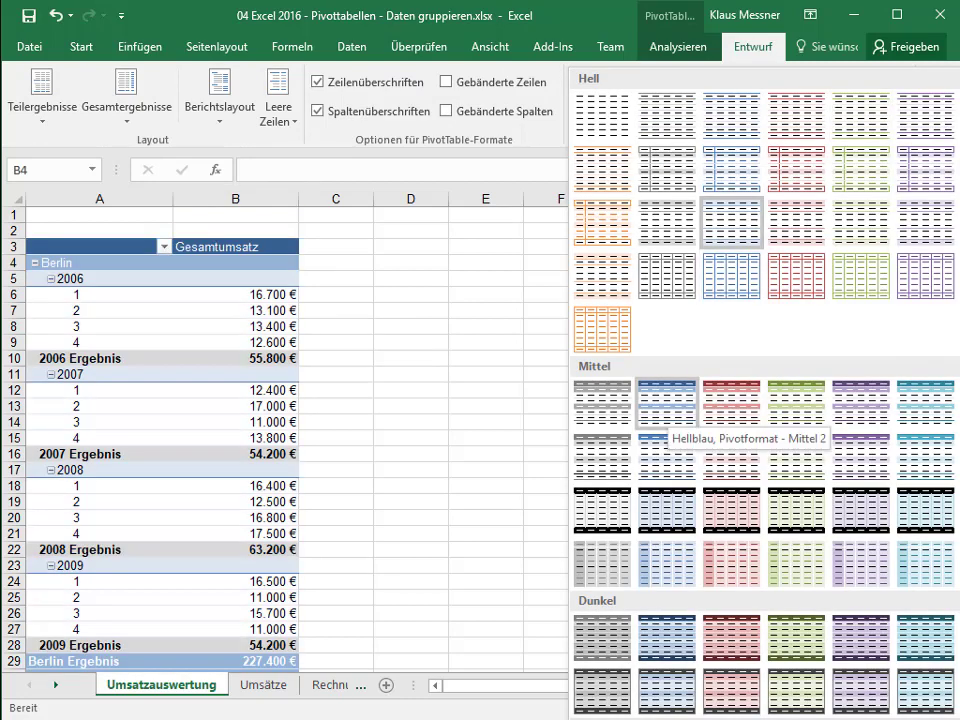
left_click(667, 398)
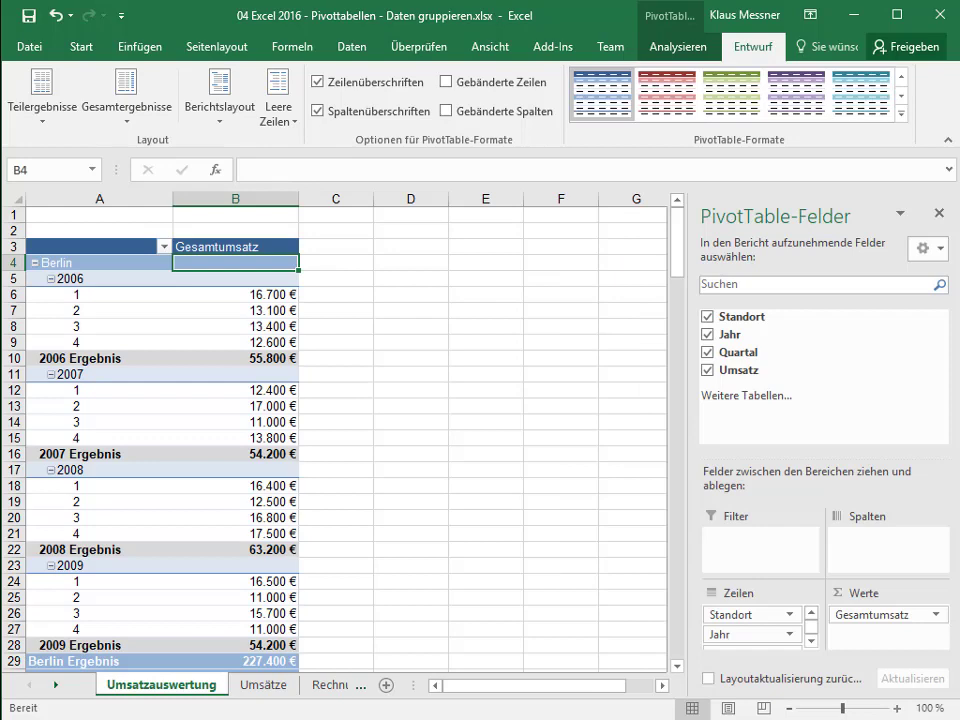
scroll(340, 440, "up", 1)
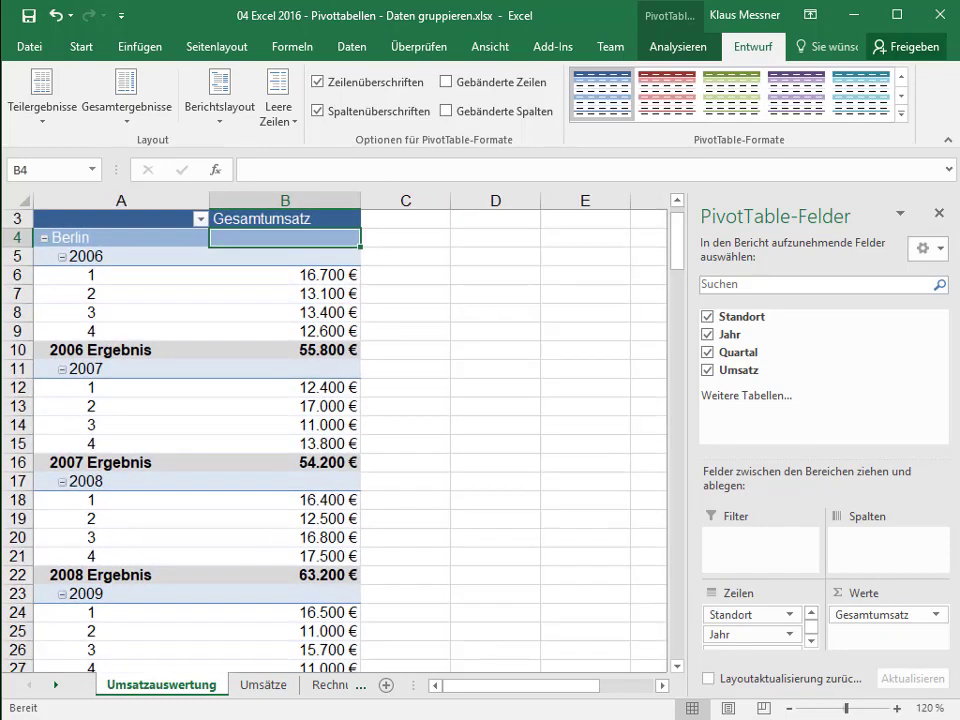
Select the first quarter entry under 2006 with the Analysieren tools shown
scroll(340, 440, "up", 1)
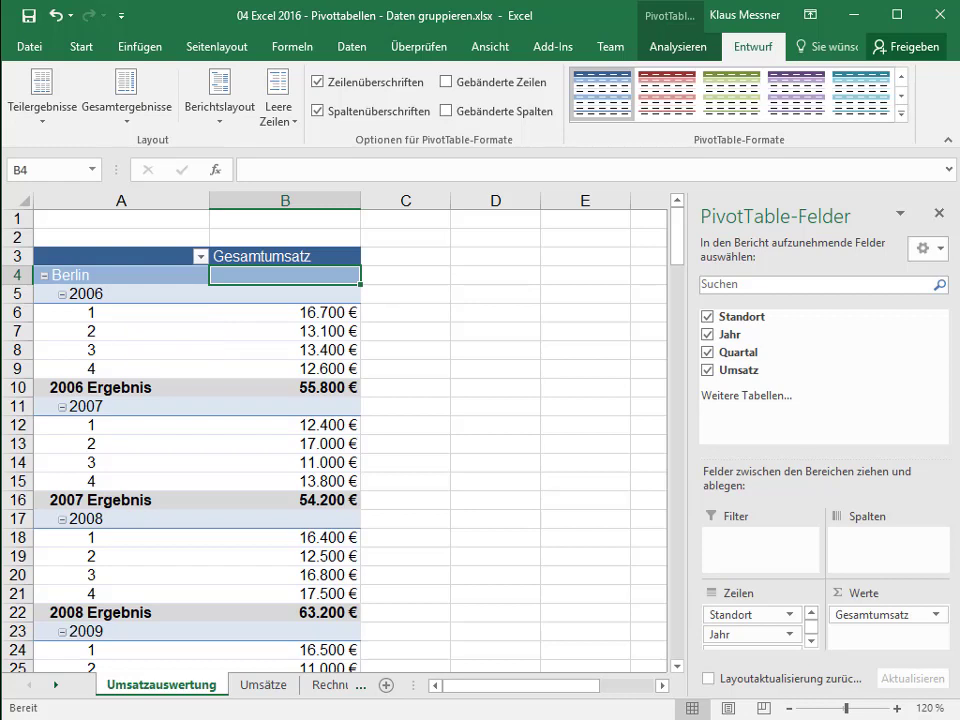
left_click(90, 312)
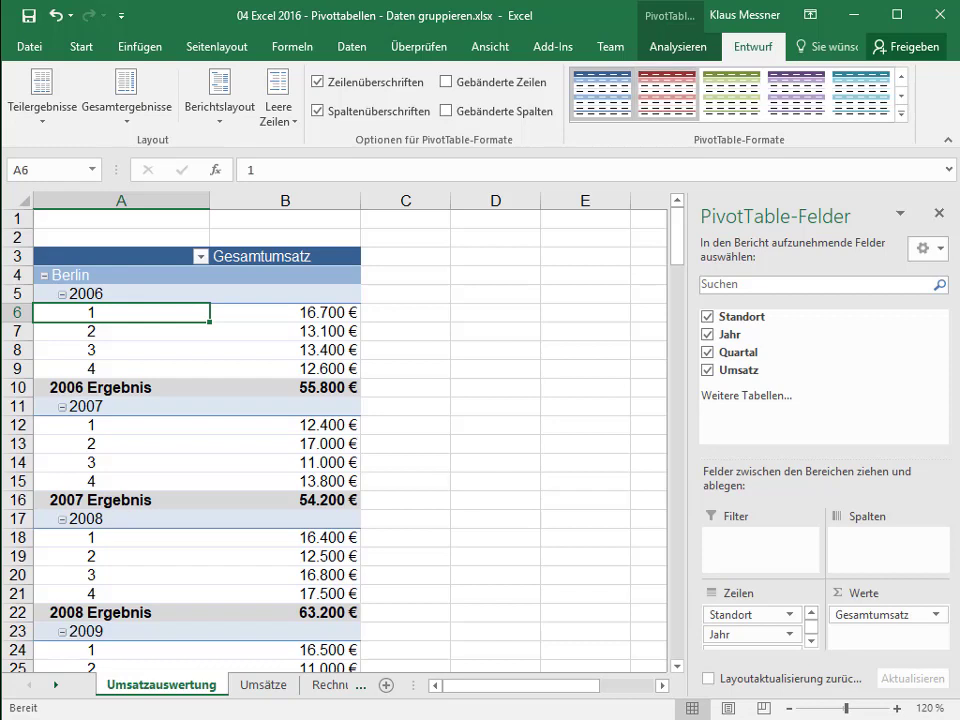
left_click(678, 46)
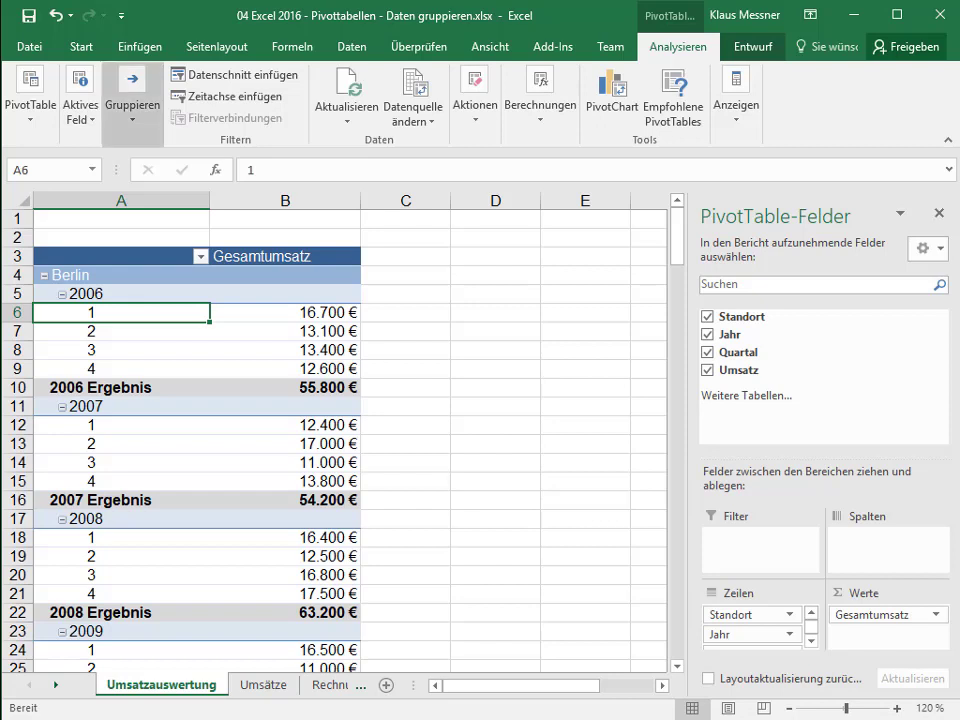
Group the Quartal field in steps of 2, giving 1-2 and 3-4 per year
left_click(132, 105)
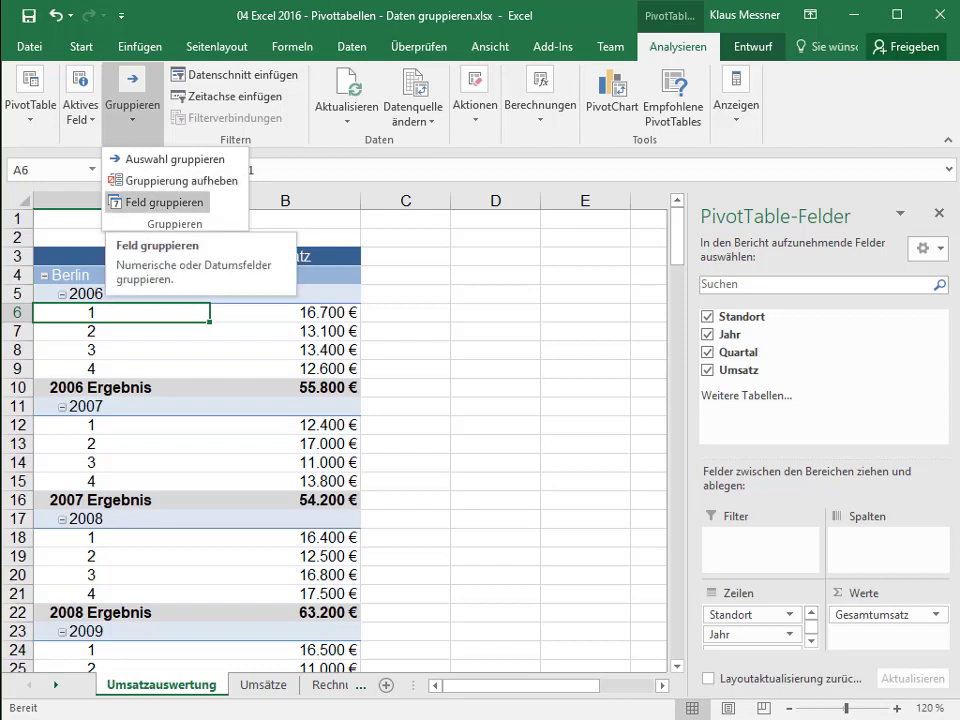
left_click(163, 202)
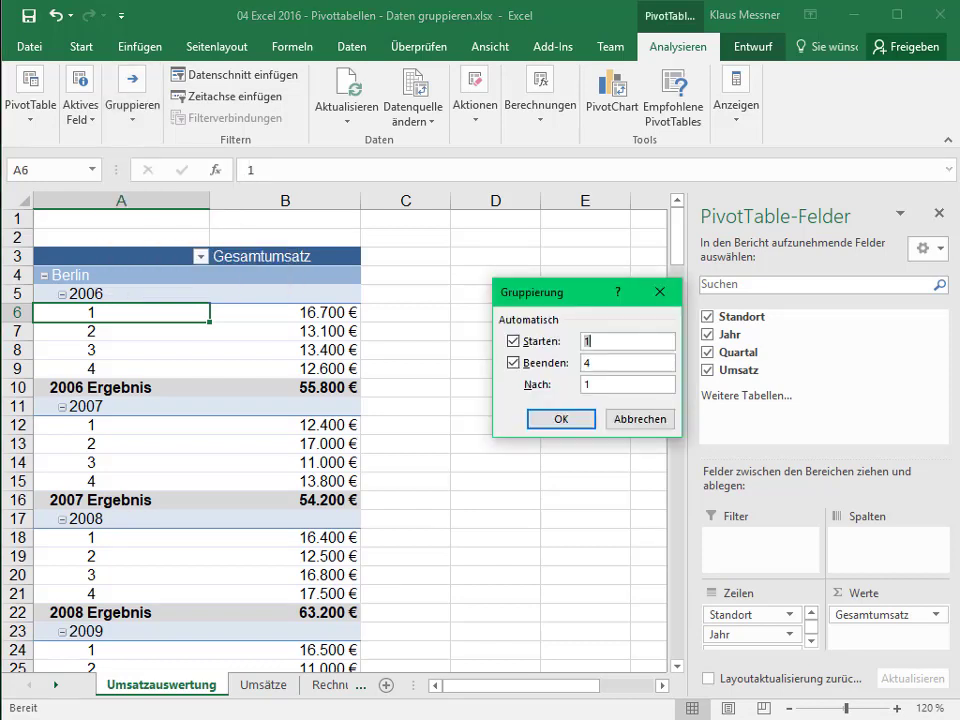
left_click_drag(565, 293, 439, 235)
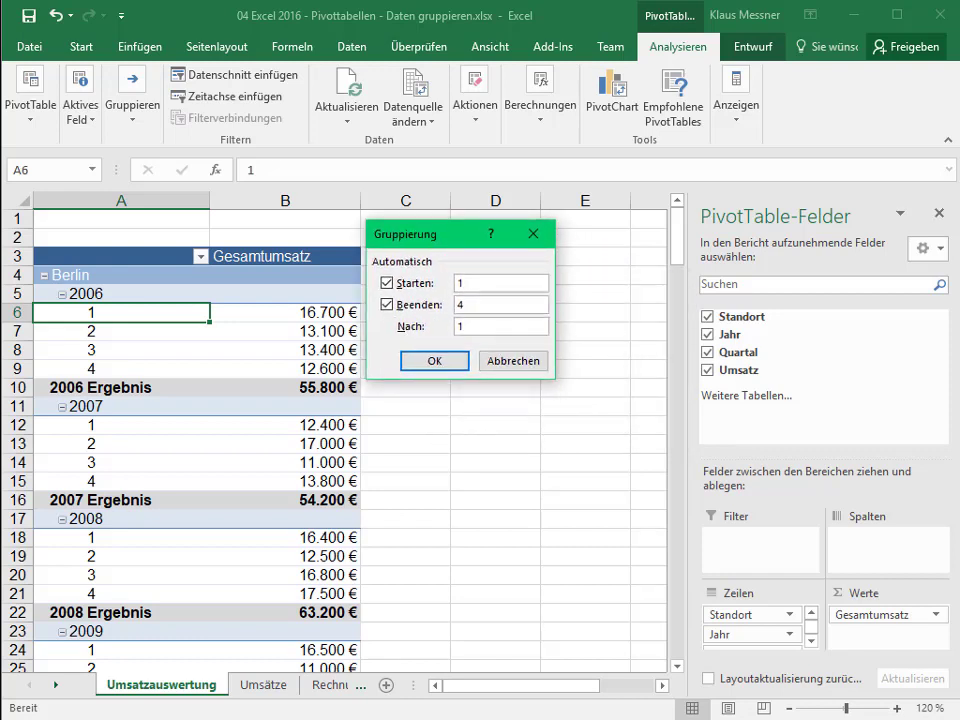
key("Tab")
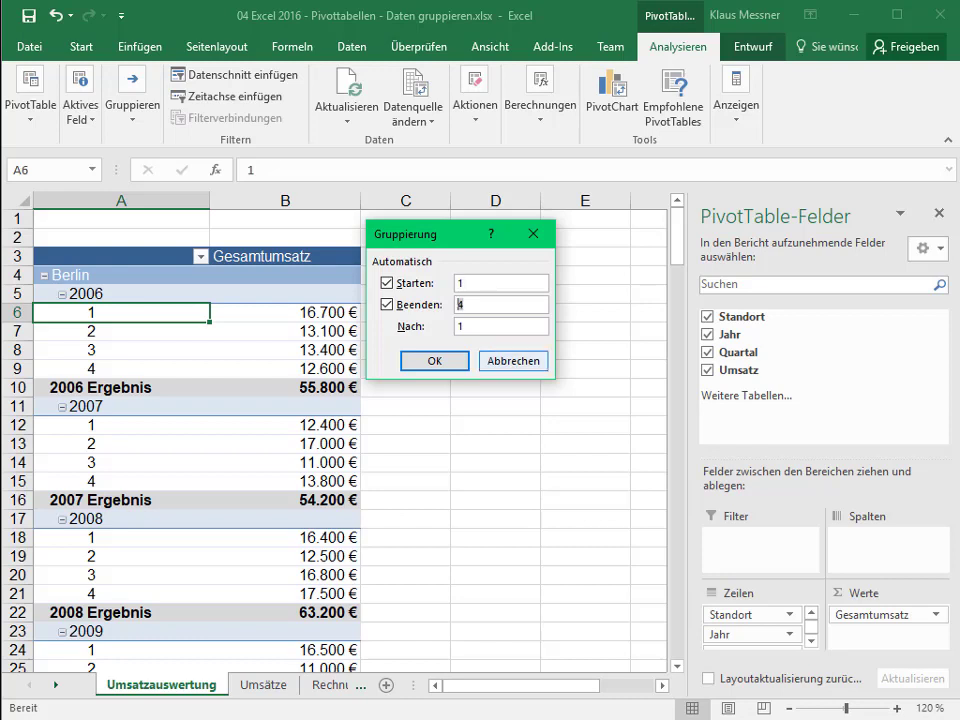
key("Tab")
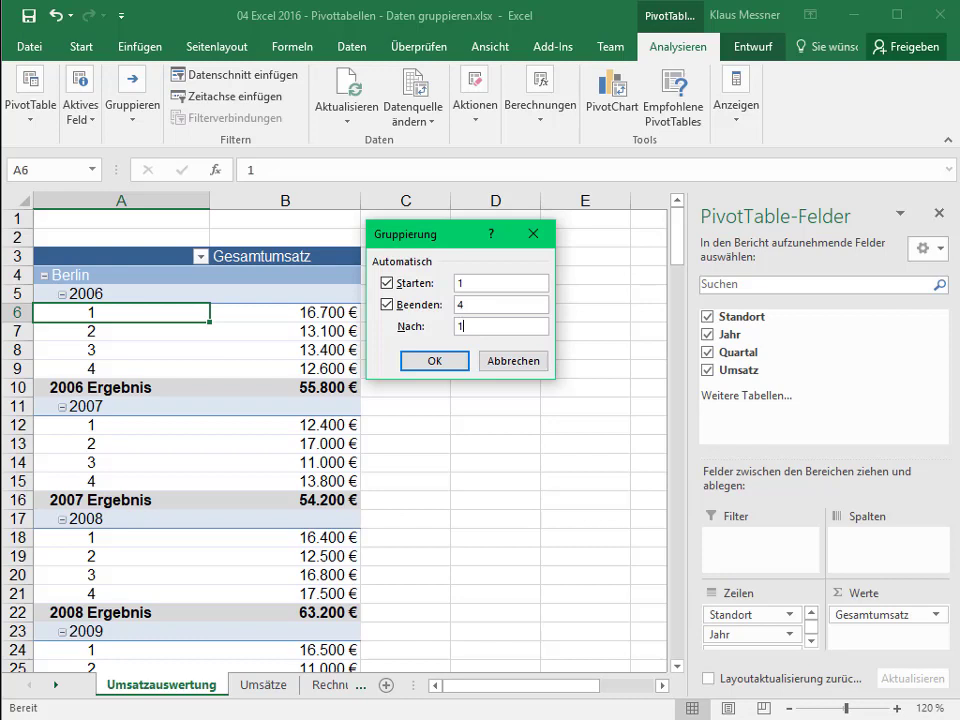
type("2")
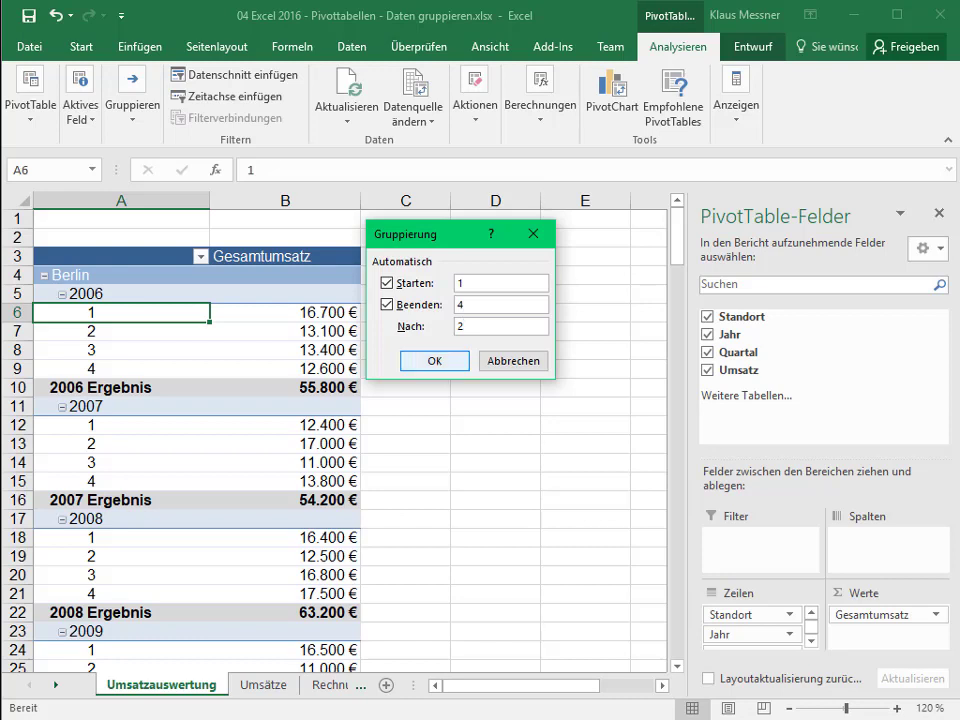
key("Return")
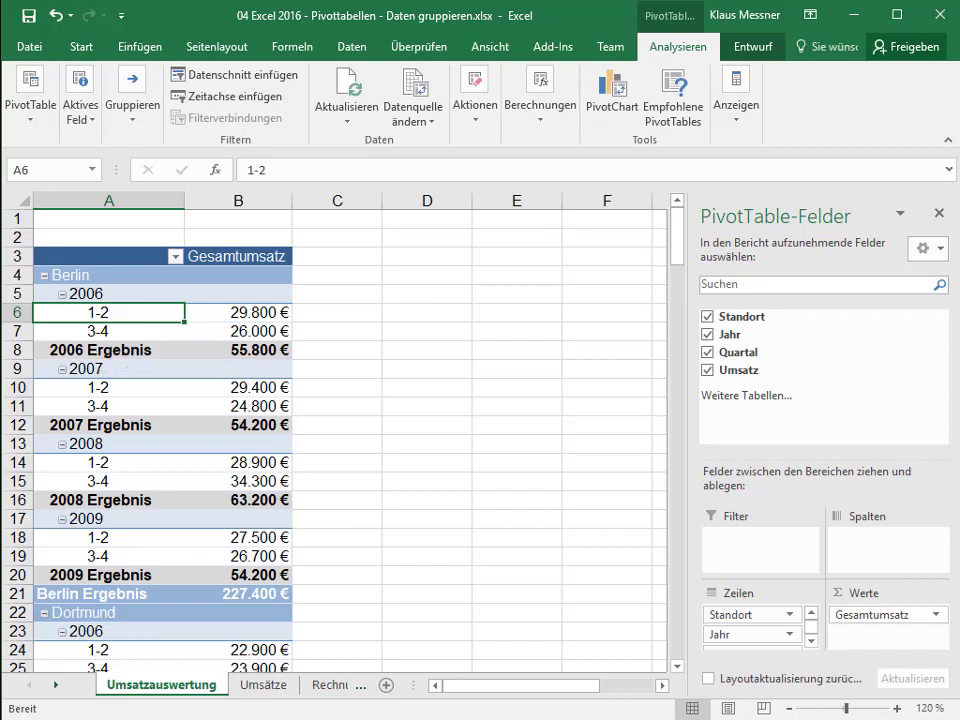
Rename the 1-2 group label to Erstes Halbjahr
double_click(256, 170)
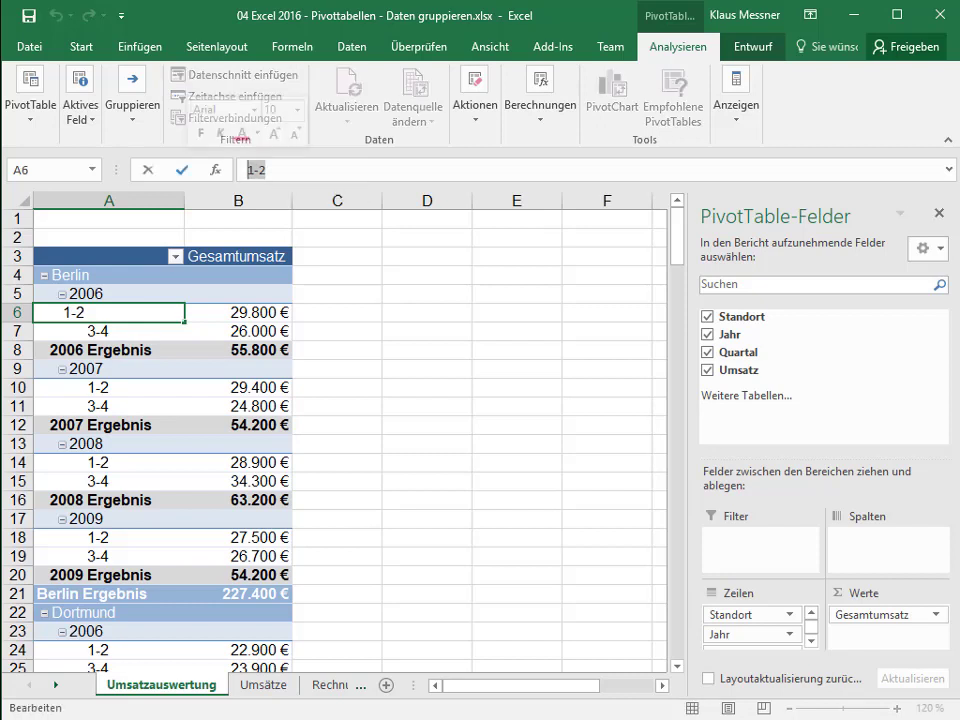
type("Erste")
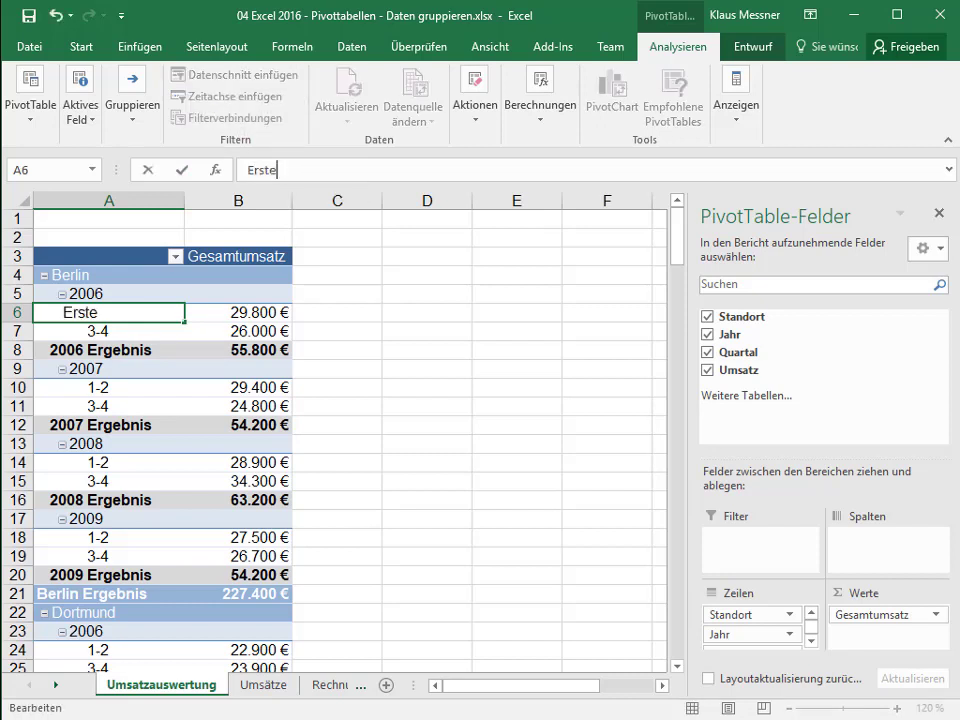
type("s")
key("BackSpace")
type("s Halbjah")
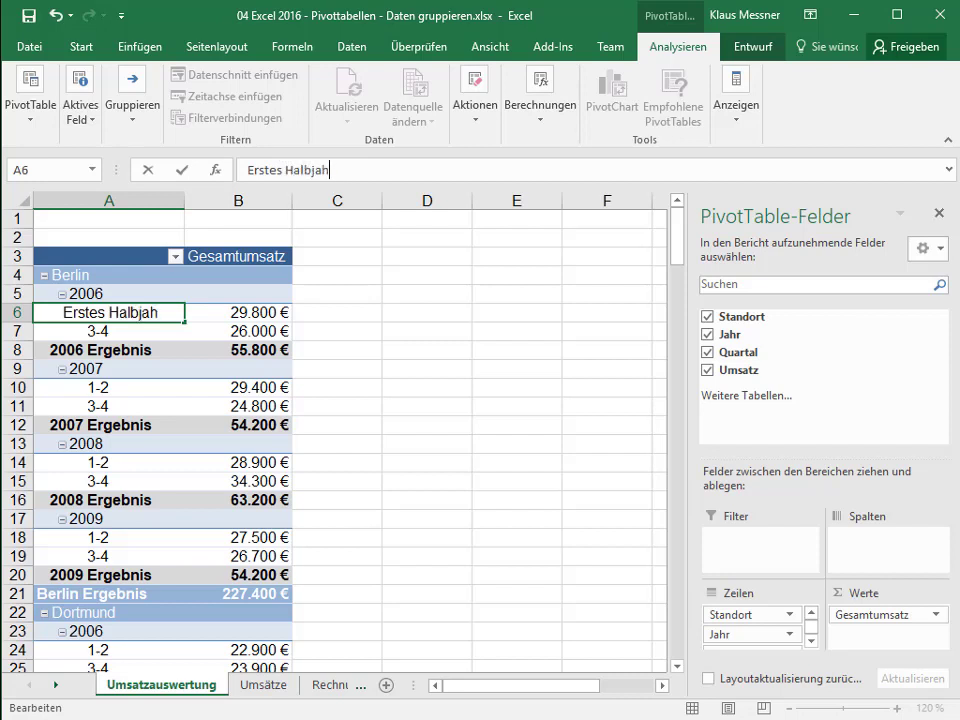
type("r")
key("Return")
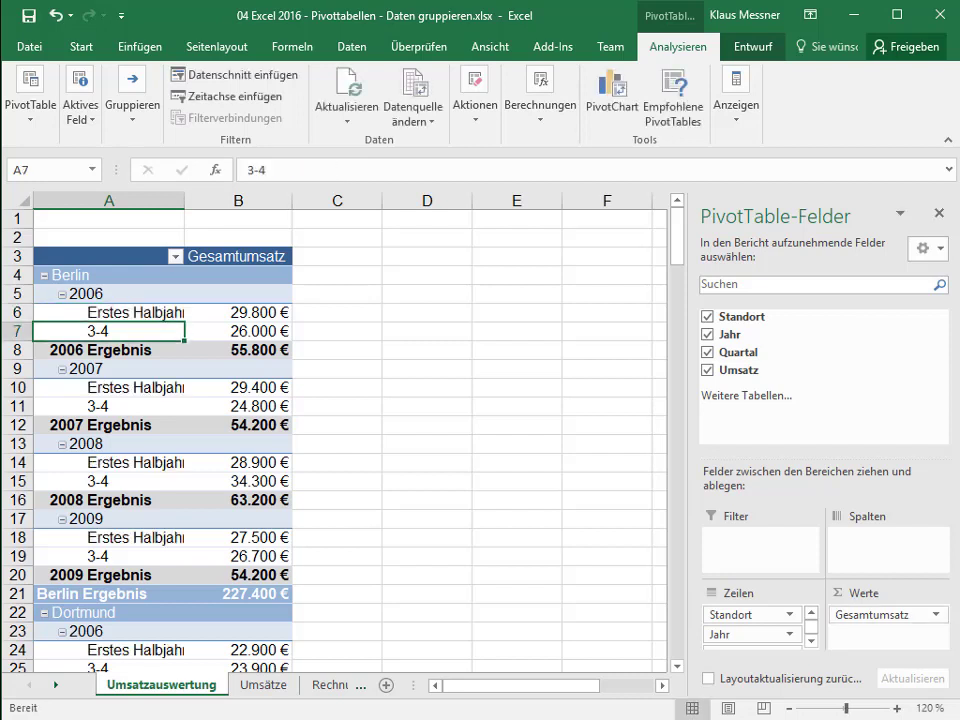
Rename the 3-4 group to Zweites Halbjahr and widen column A to fit
double_click(256, 170)
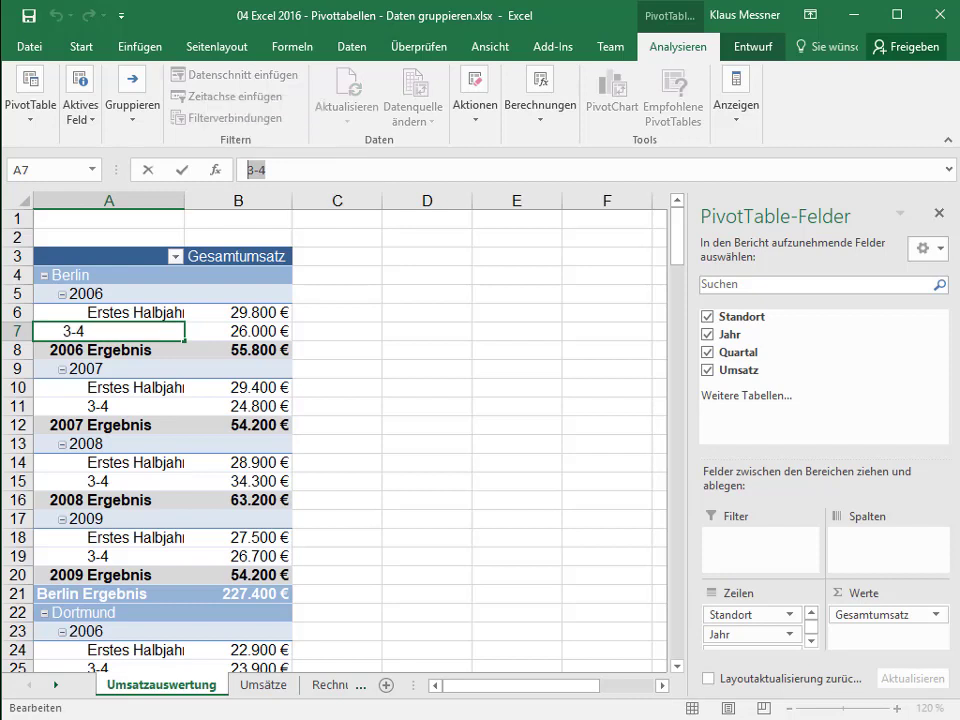
type("Zweites Hal")
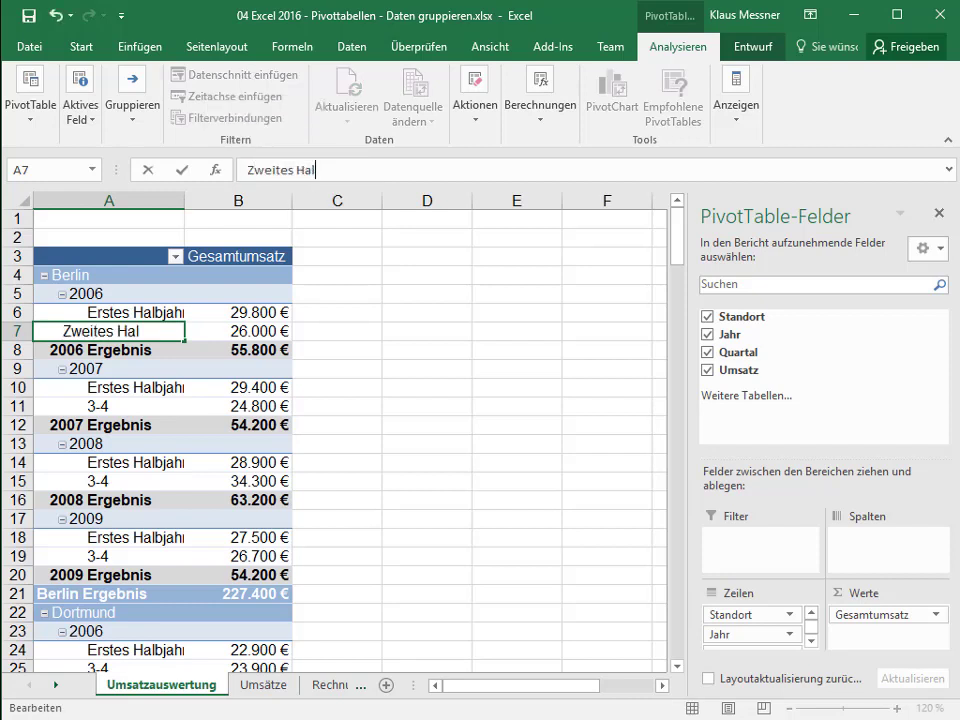
type("bjahr")
key("Return")
key("Up")
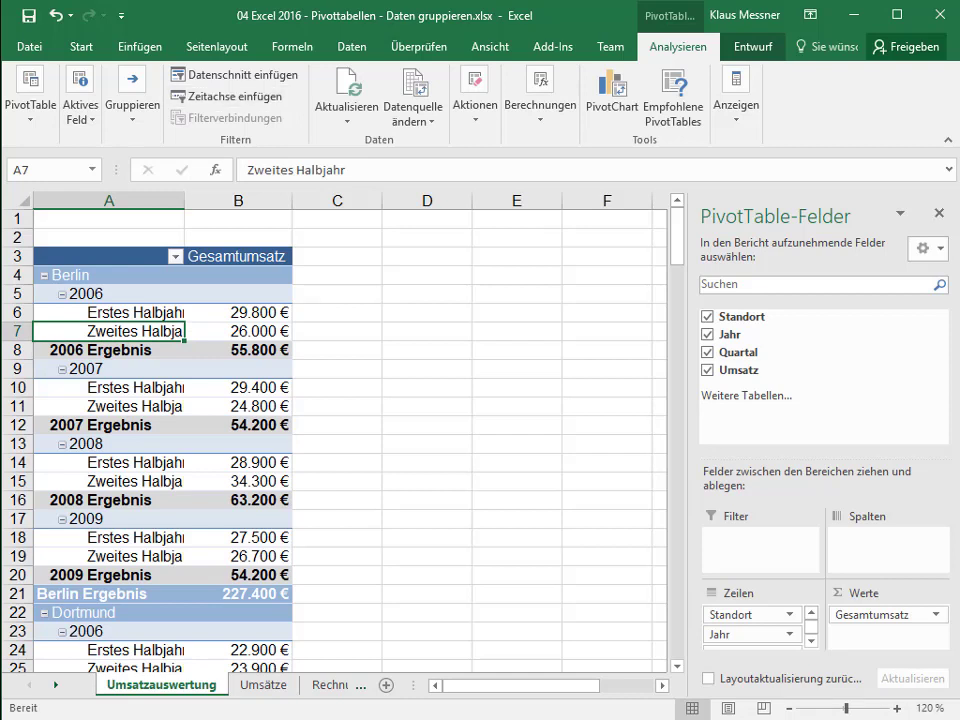
left_click_drag(184, 201, 208, 201)
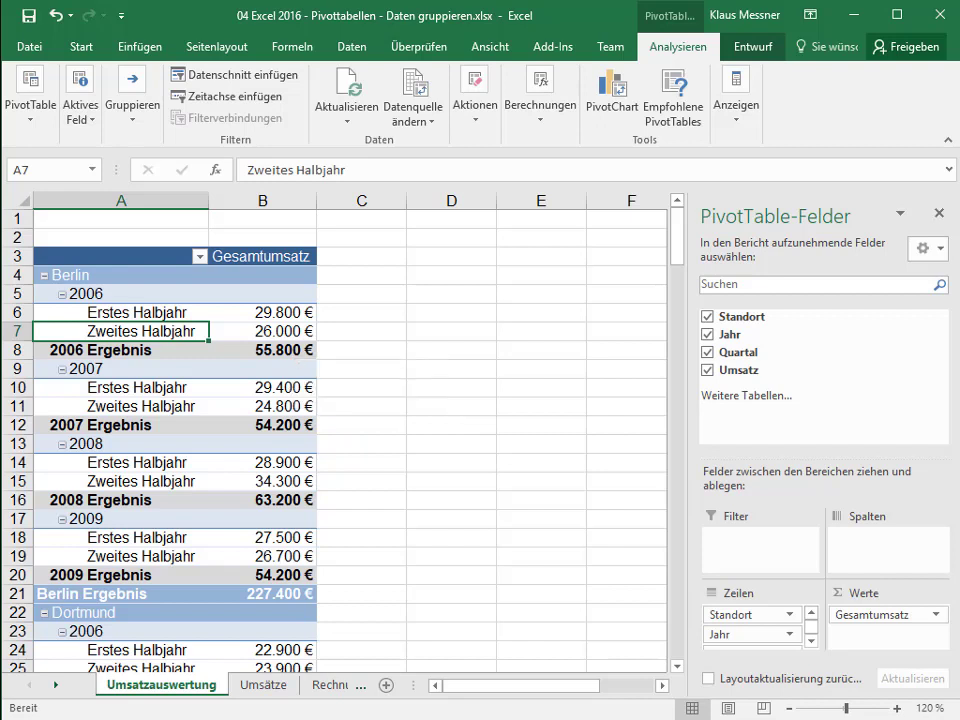
Show all subtotals at the top of each group, e.g. 2006 at 55.800 €
left_click(753, 46)
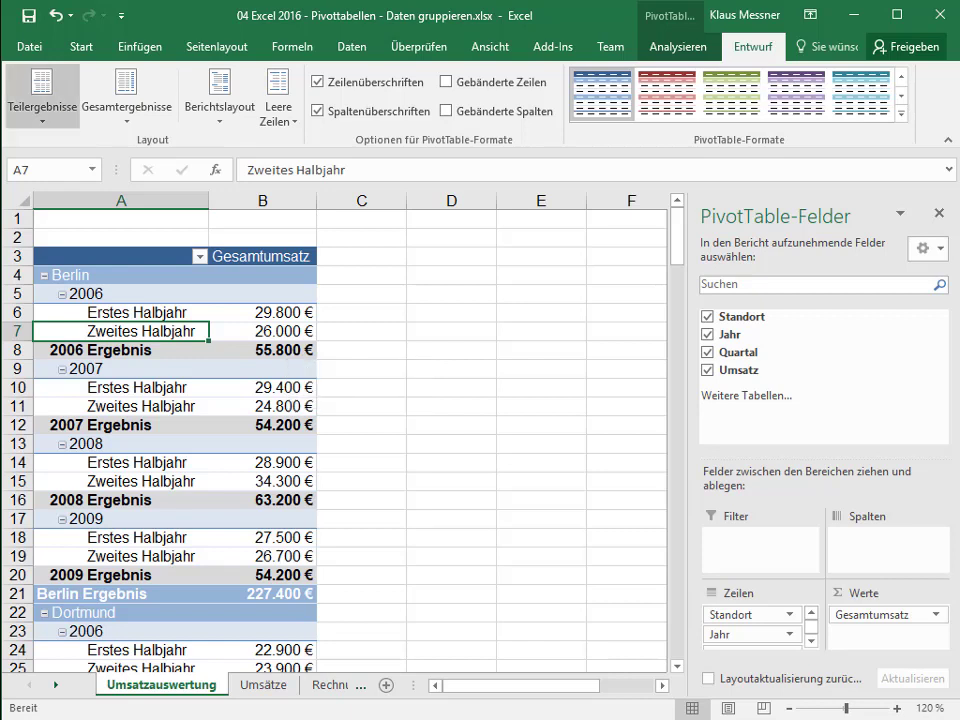
left_click(42, 95)
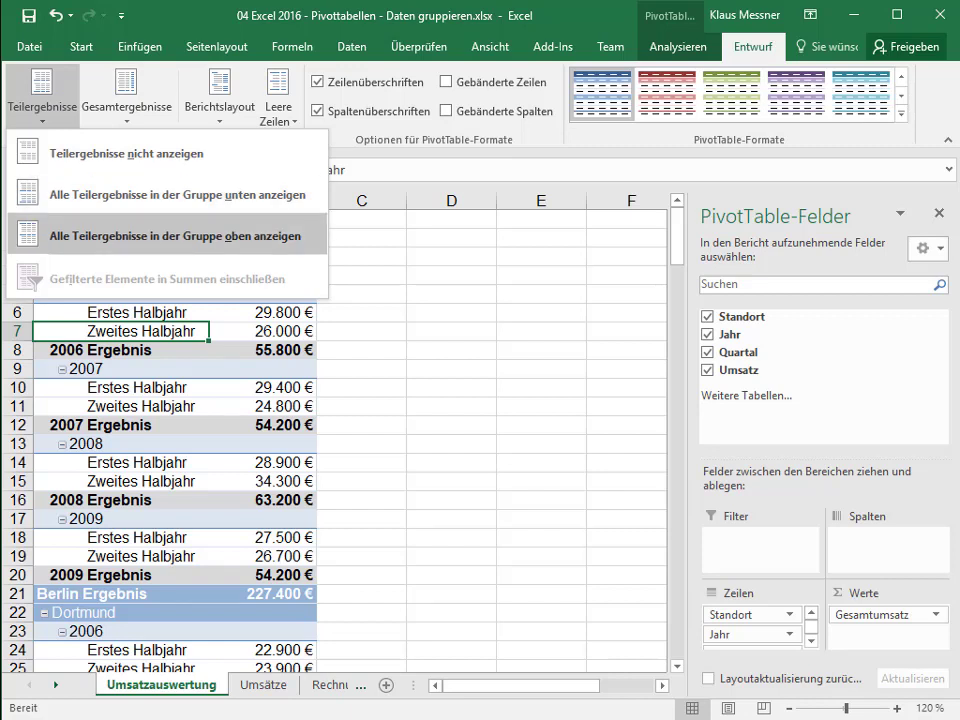
left_click(175, 236)
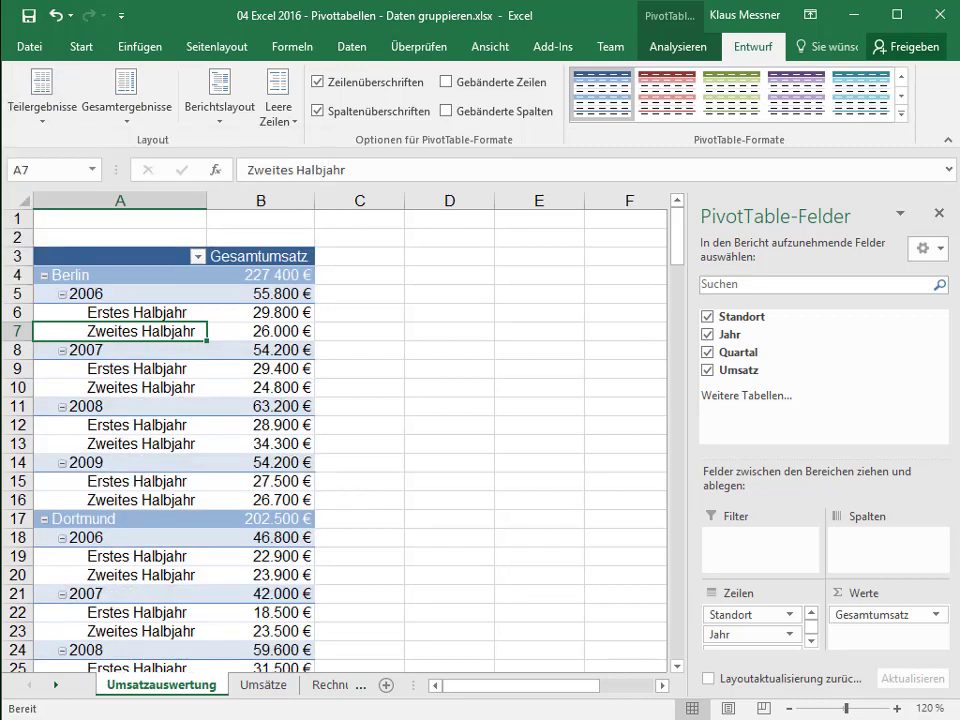
left_click(359, 368)
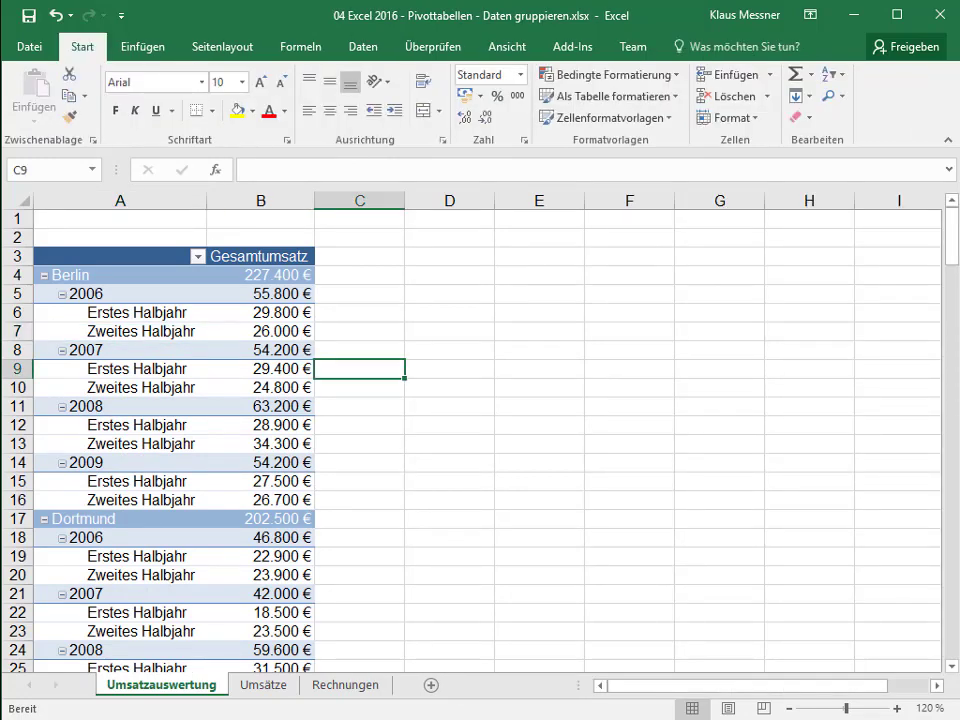
Ungroup the Erstes Halbjahr grouping so each year lists quarters 1 to 4 again
left_click(130, 312)
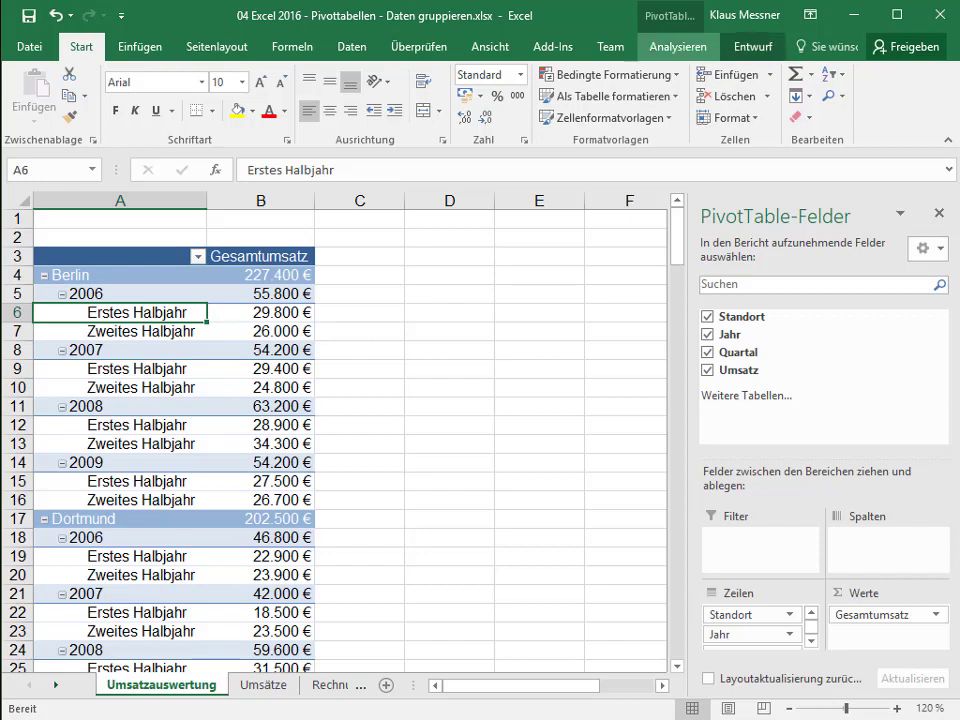
left_click(677, 46)
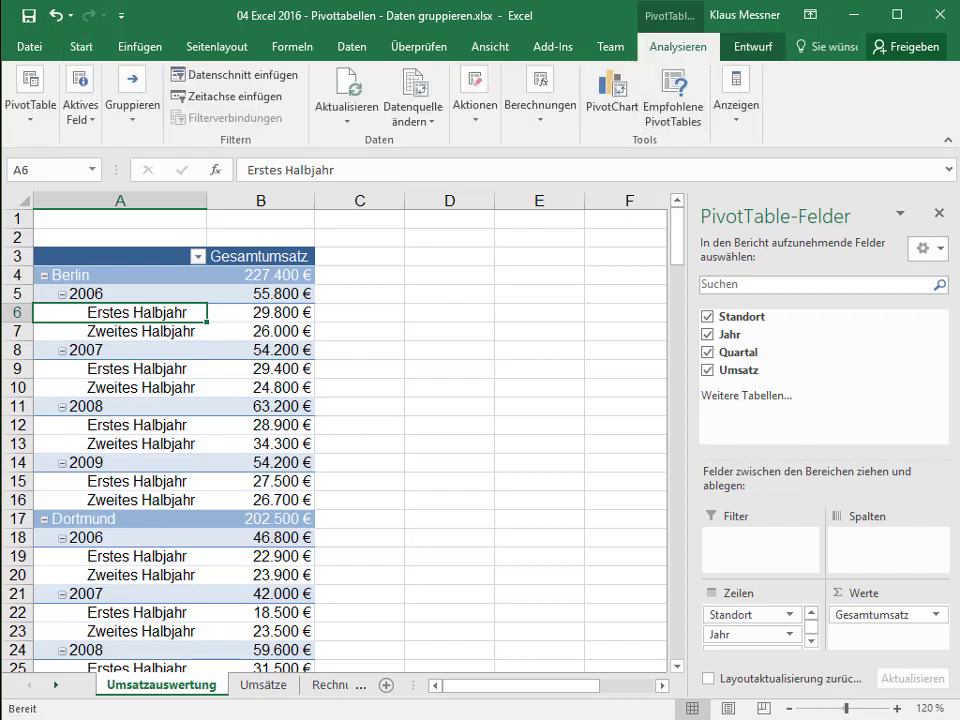
left_click(132, 110)
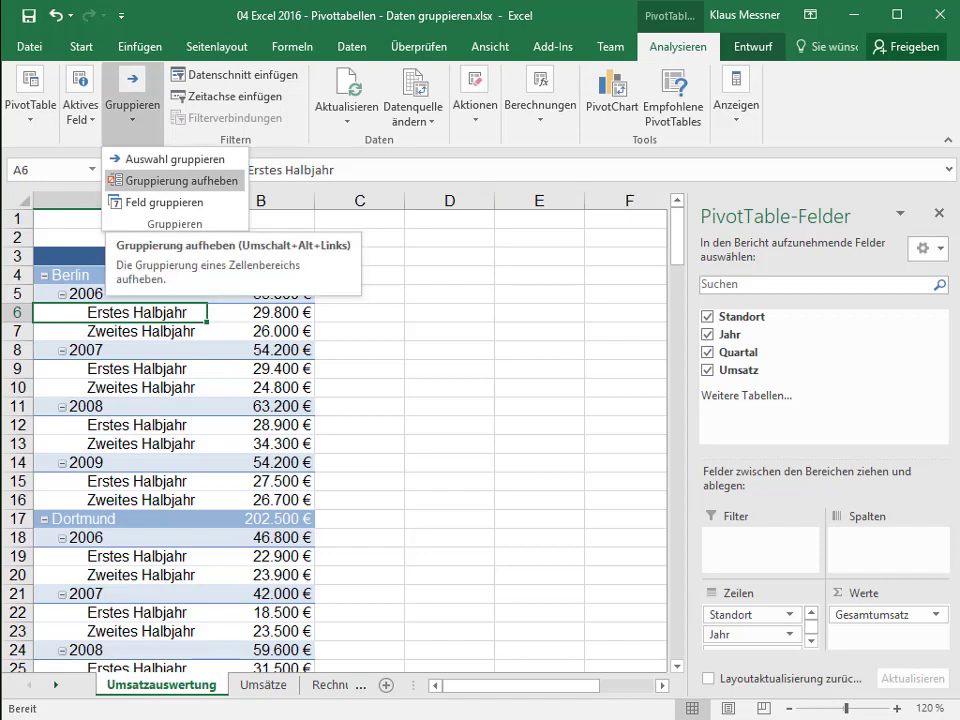
left_click(180, 180)
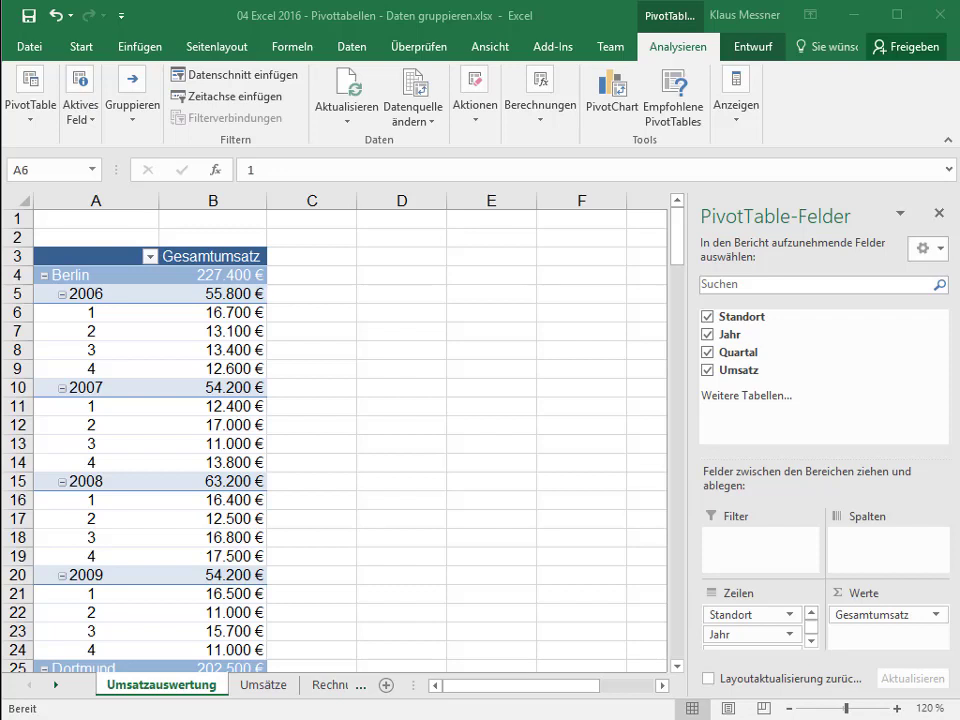
Select quarters 1–3 of 2006 (A6:A8) and group them into Gruppe1, leaving quarter 4 separate
left_click(60, 312)
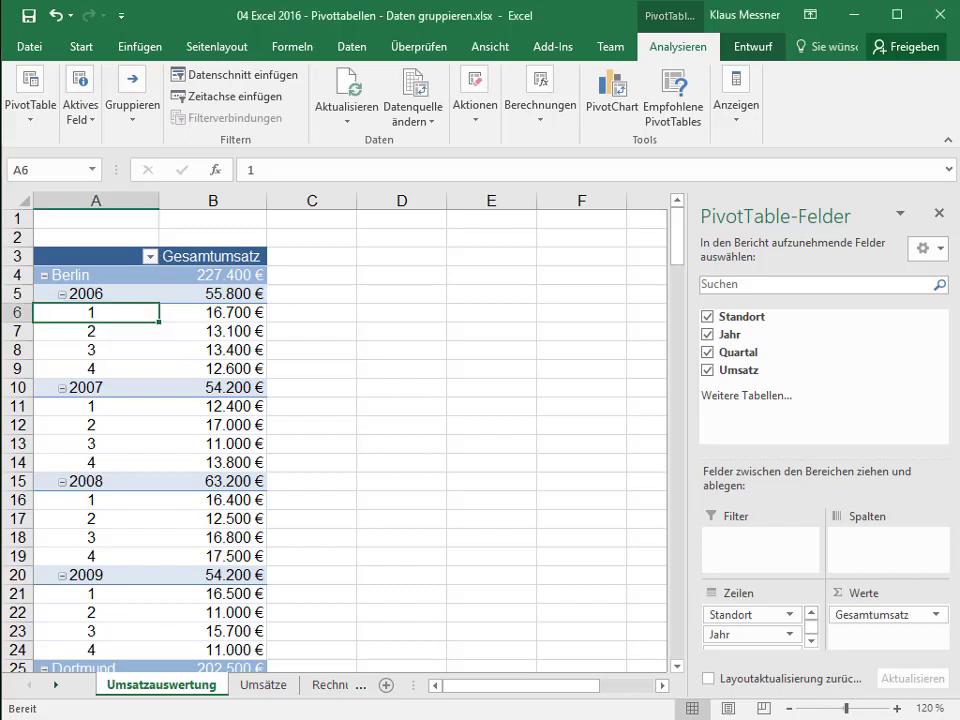
left_click_drag(60, 312, 60, 350)
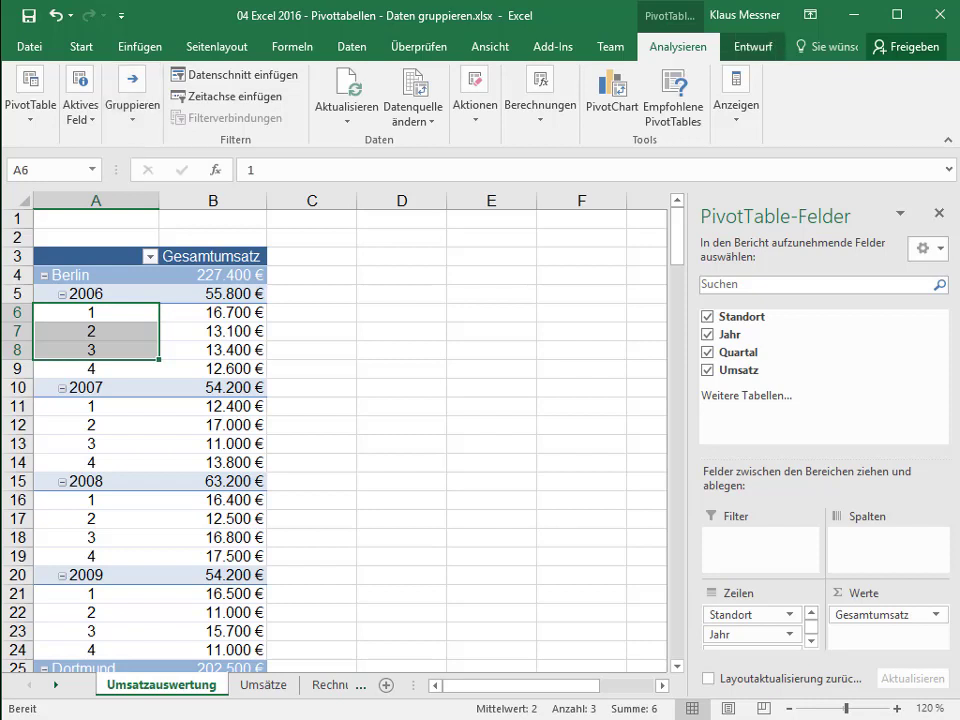
left_click(132, 110)
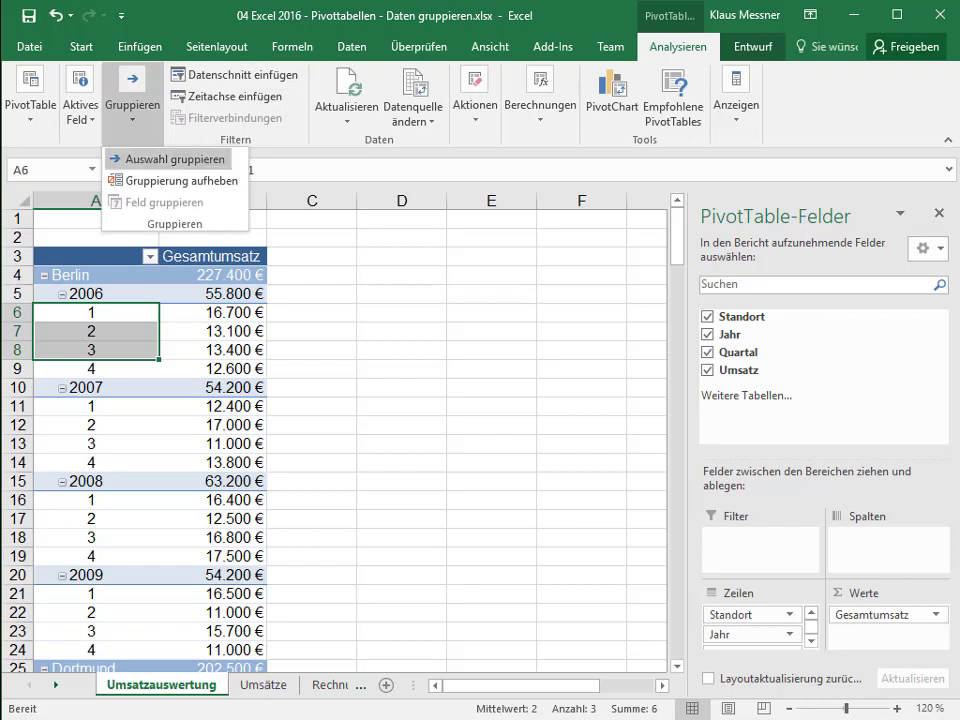
left_click(165, 159)
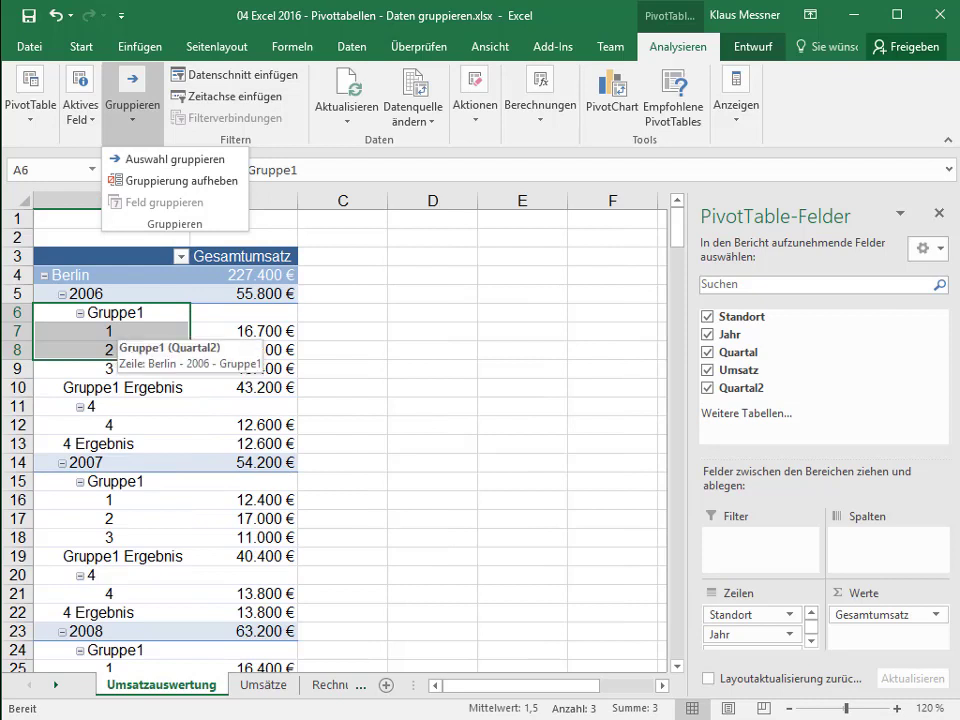
key("Escape")
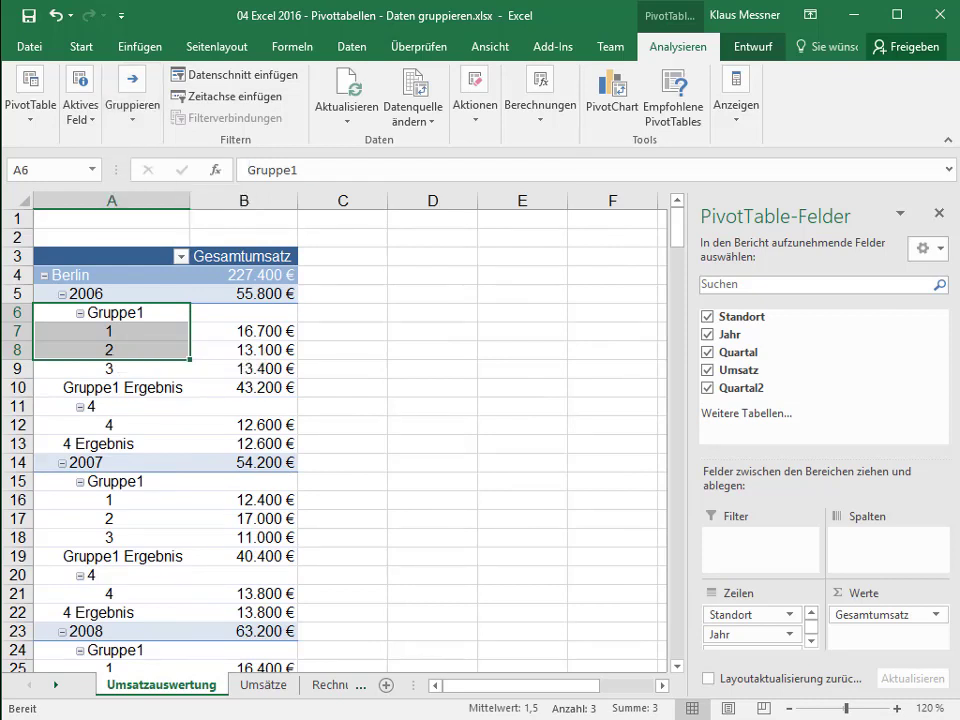
Rename Gruppe1 to 'Erste drei Quartale' and the quarter 4 group to 'Letztes Quartal'
key("F2")
key("shift+Home")
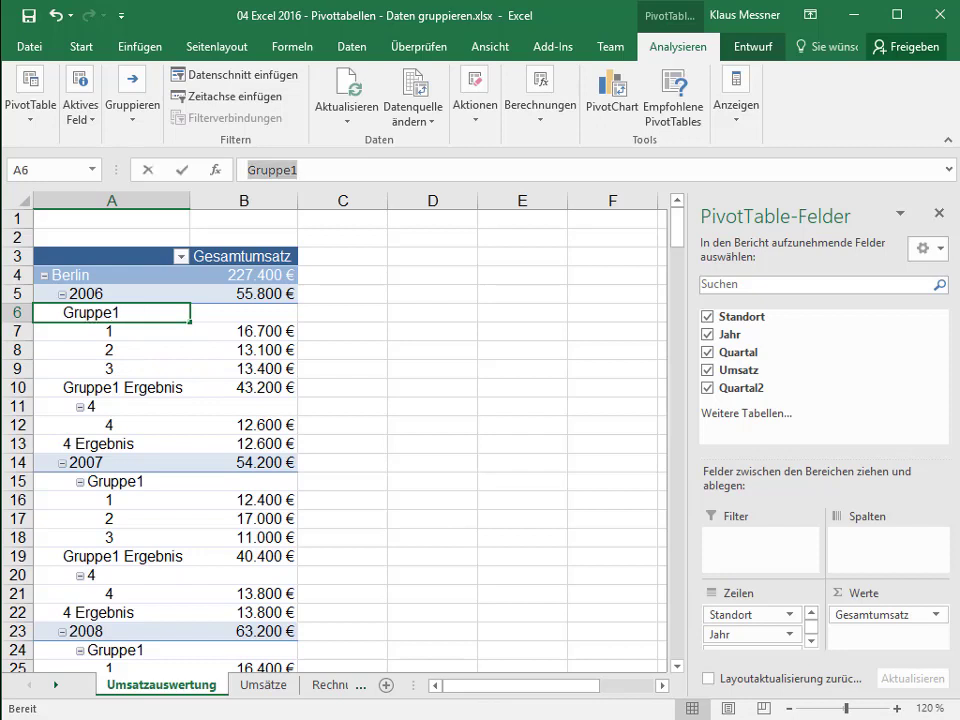
type("Erst")
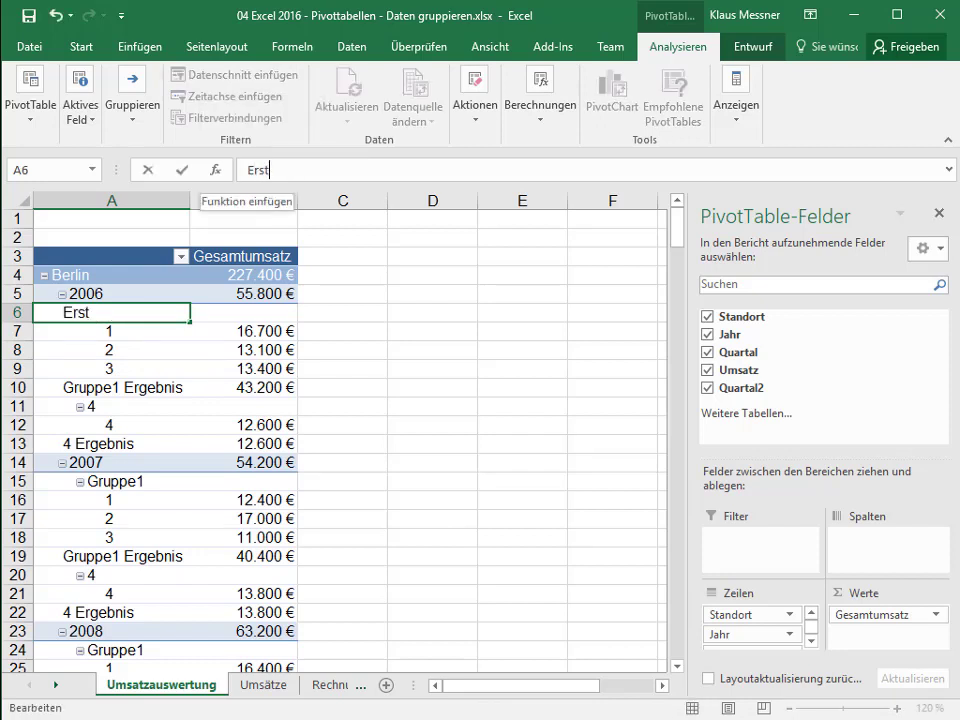
type("e drei Q")
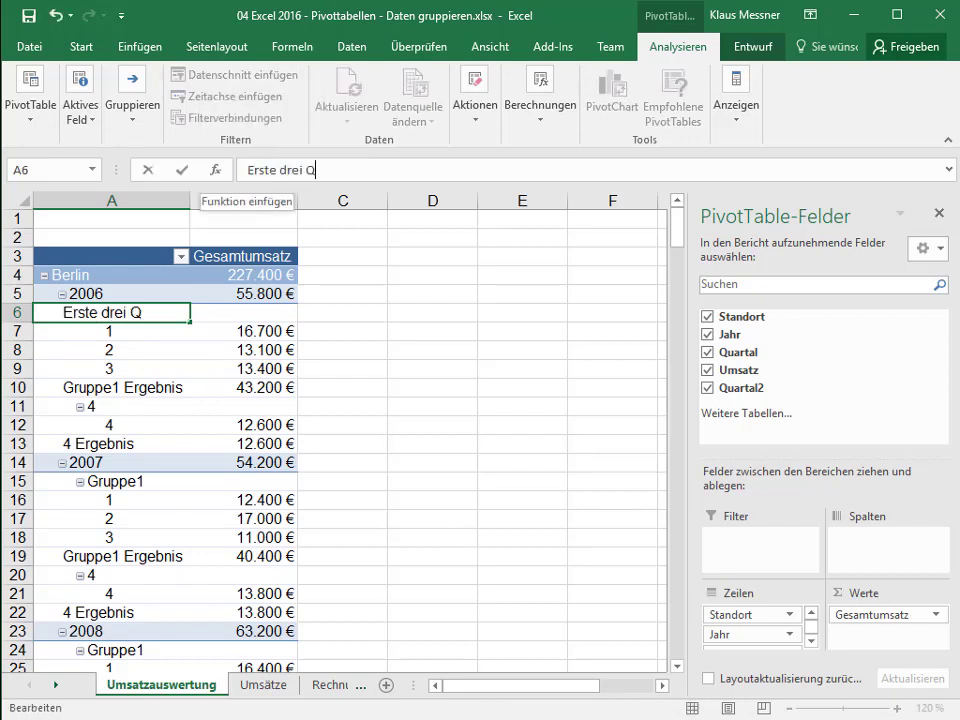
type("uarta")
type("le")
key("Return")
left_click(90, 406)
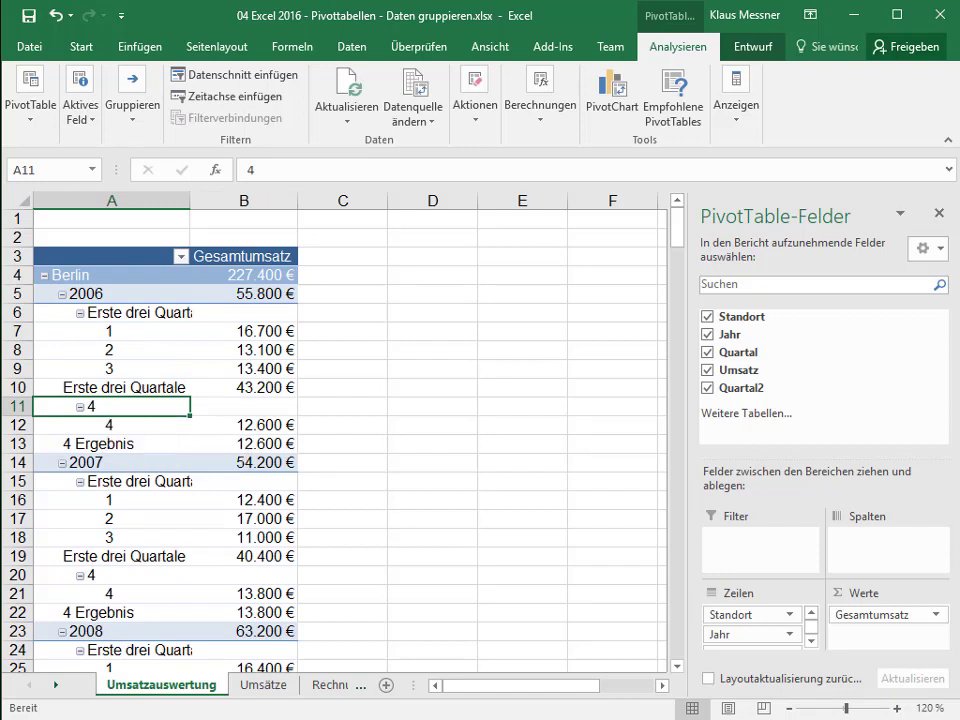
double_click(250, 170)
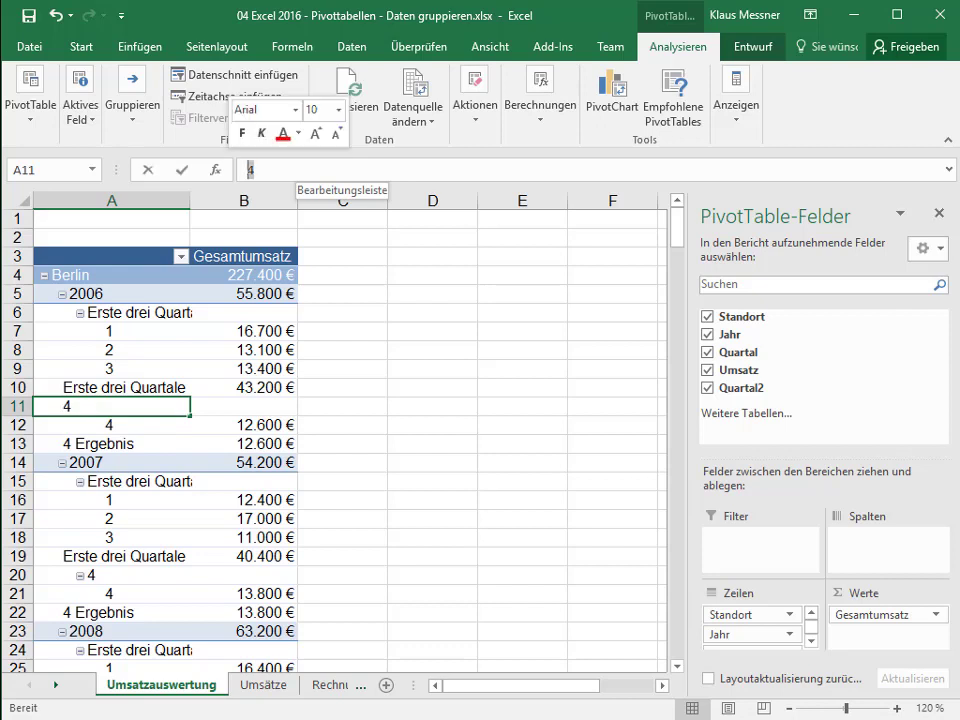
type("Letztes")
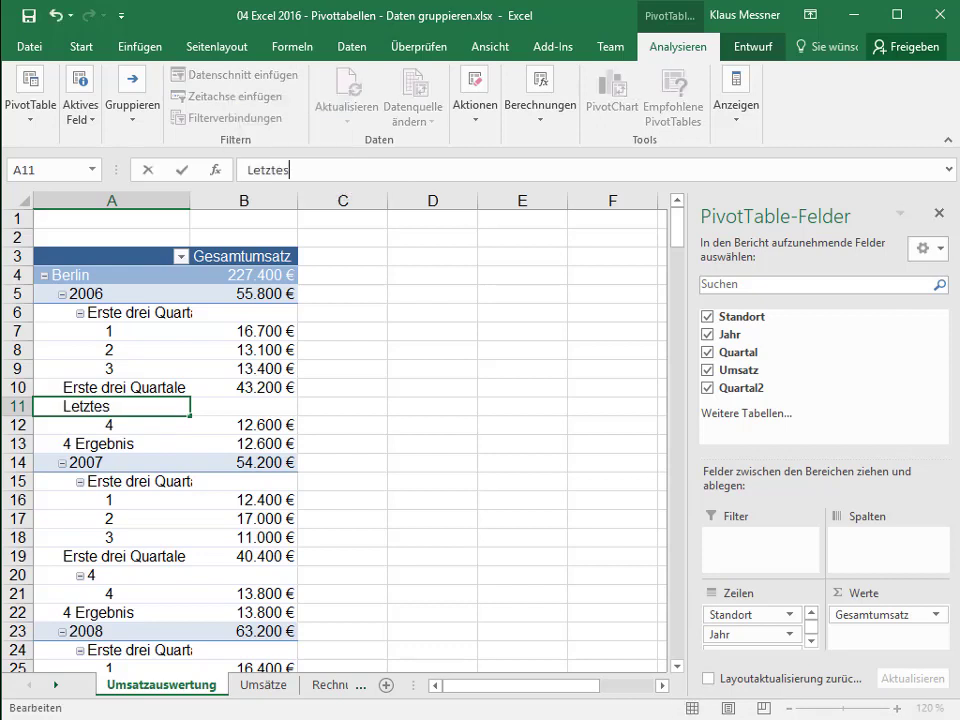
type(" Quar")
type("tal")
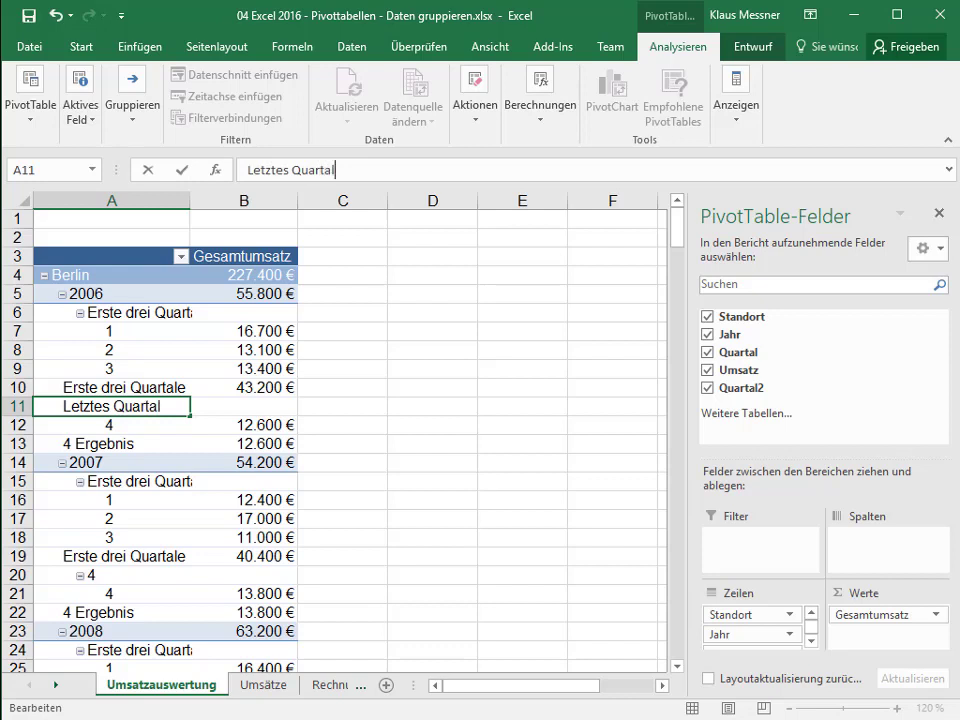
key("Return")
Widen column A so the new group labels fit
left_click(111, 387)
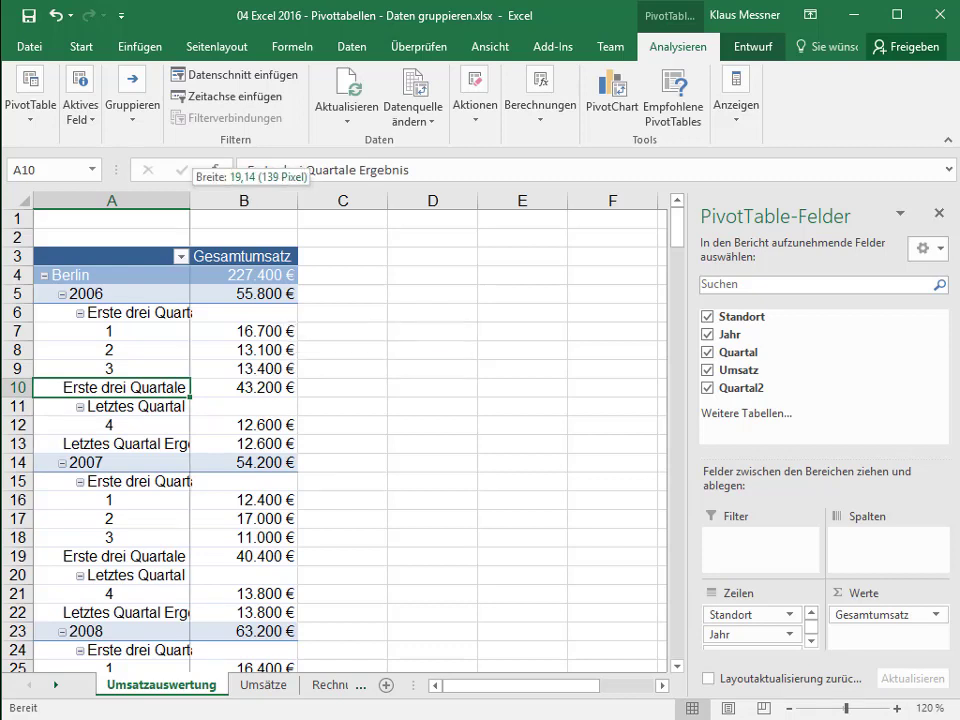
left_click_drag(190, 201, 222, 201)
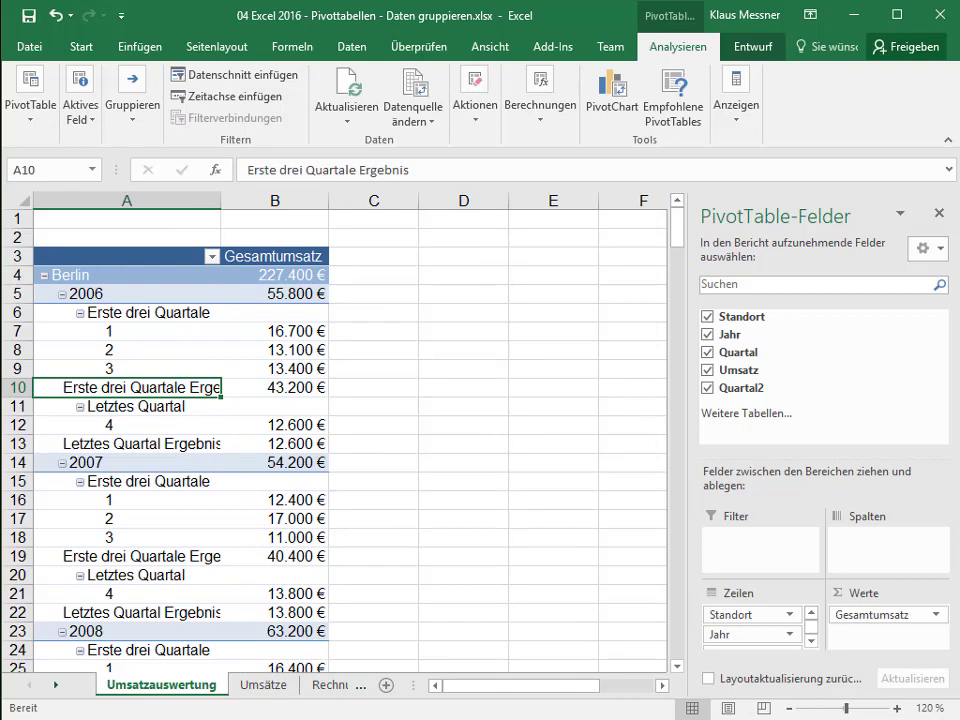
left_click(753, 46)
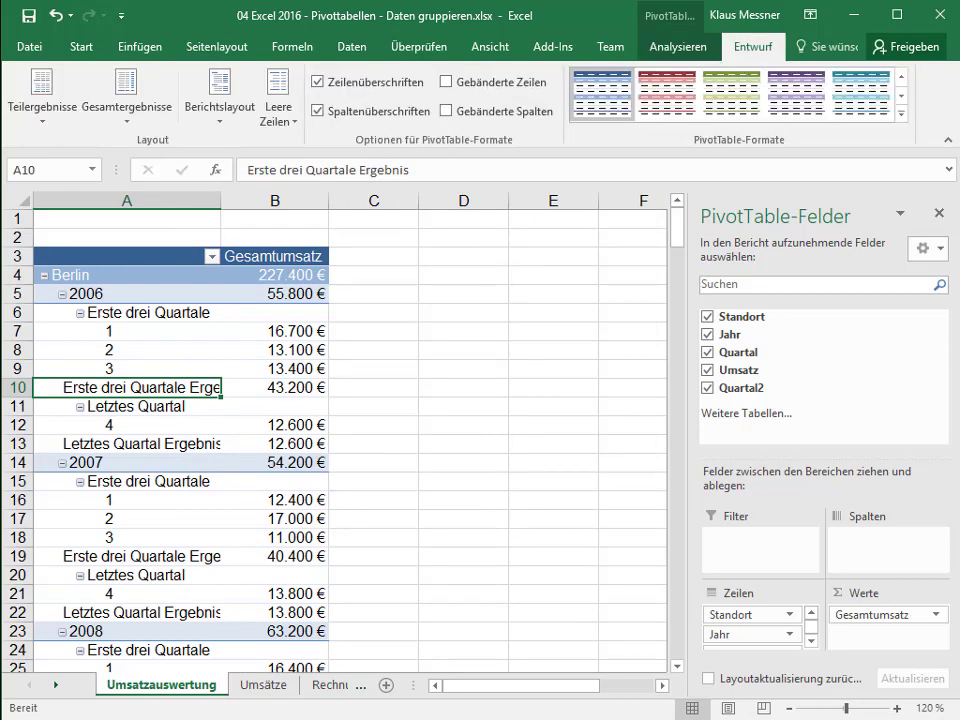
left_click(42, 95)
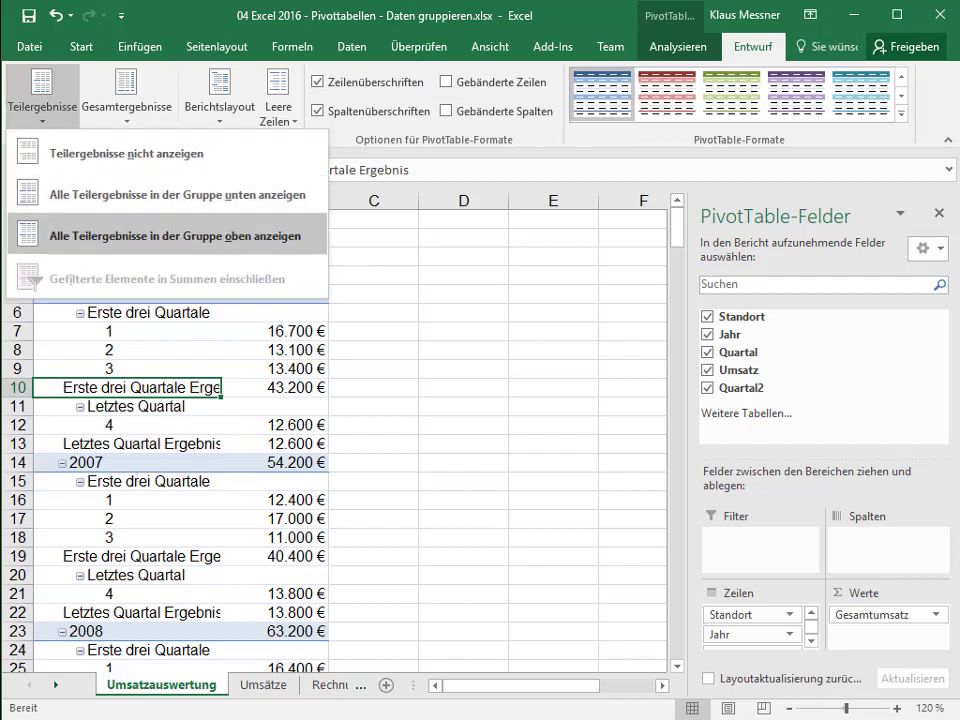
left_click(175, 236)
left_click(373, 462)
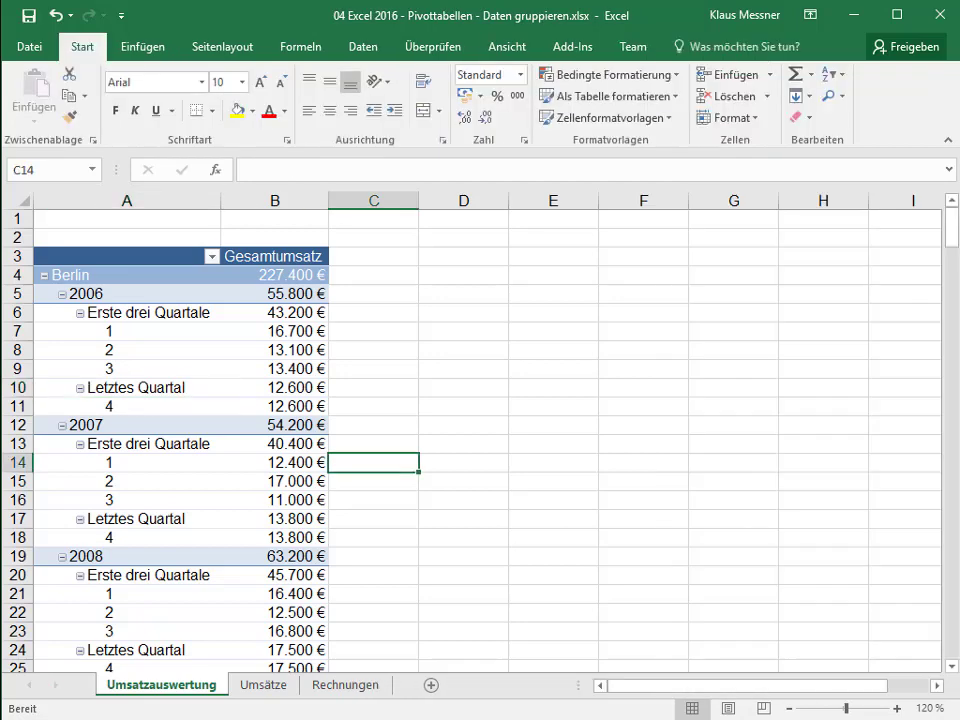
left_click(100, 312)
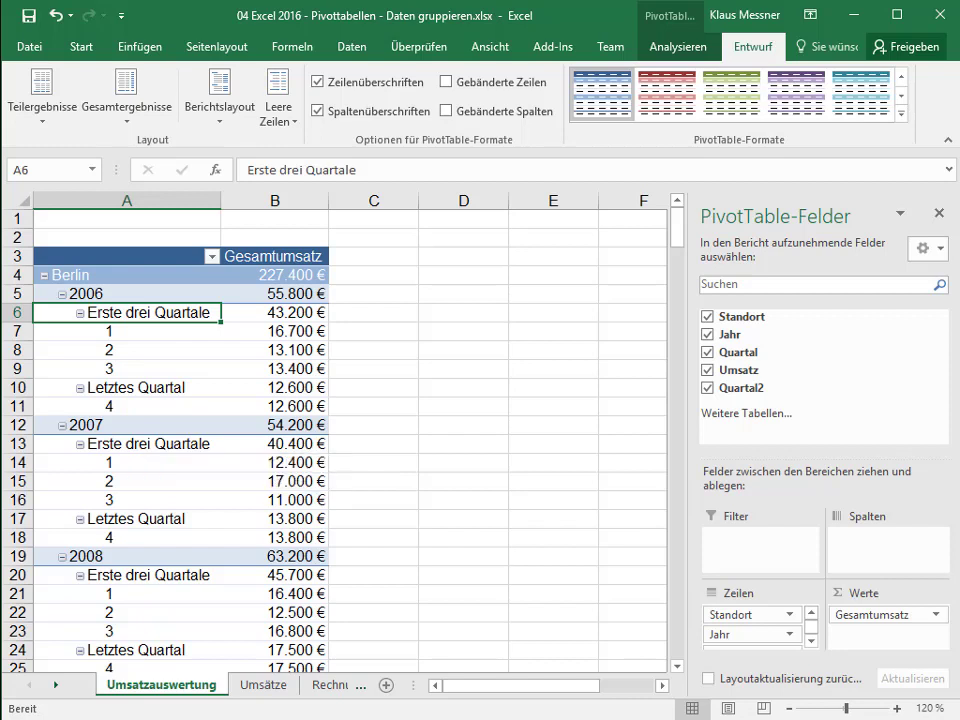
left_click(275, 312)
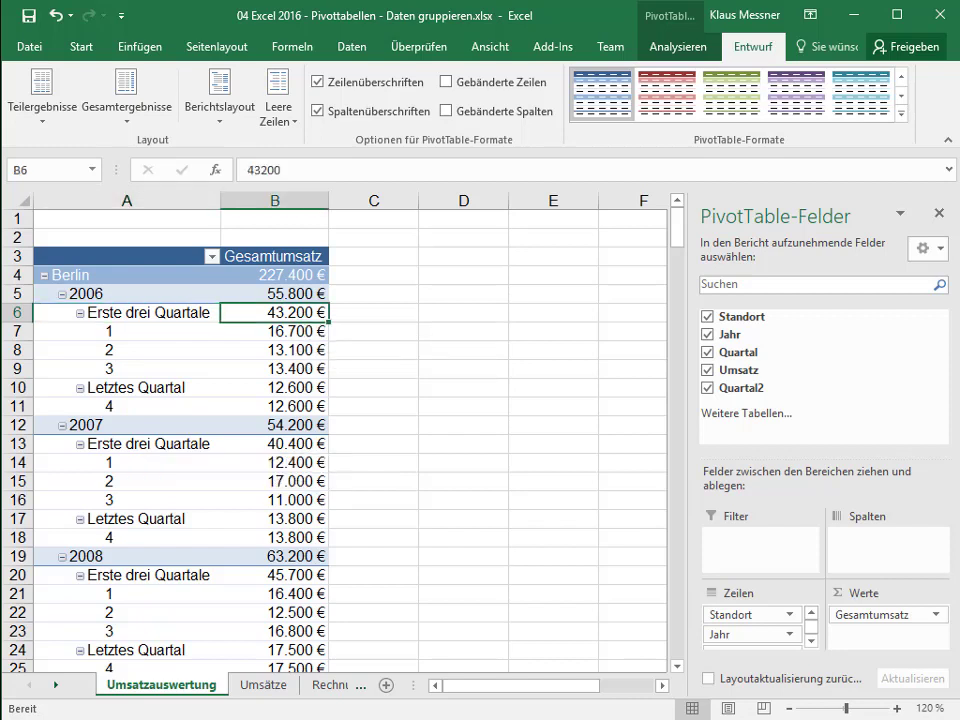
left_click(130, 387)
left_click(275, 387)
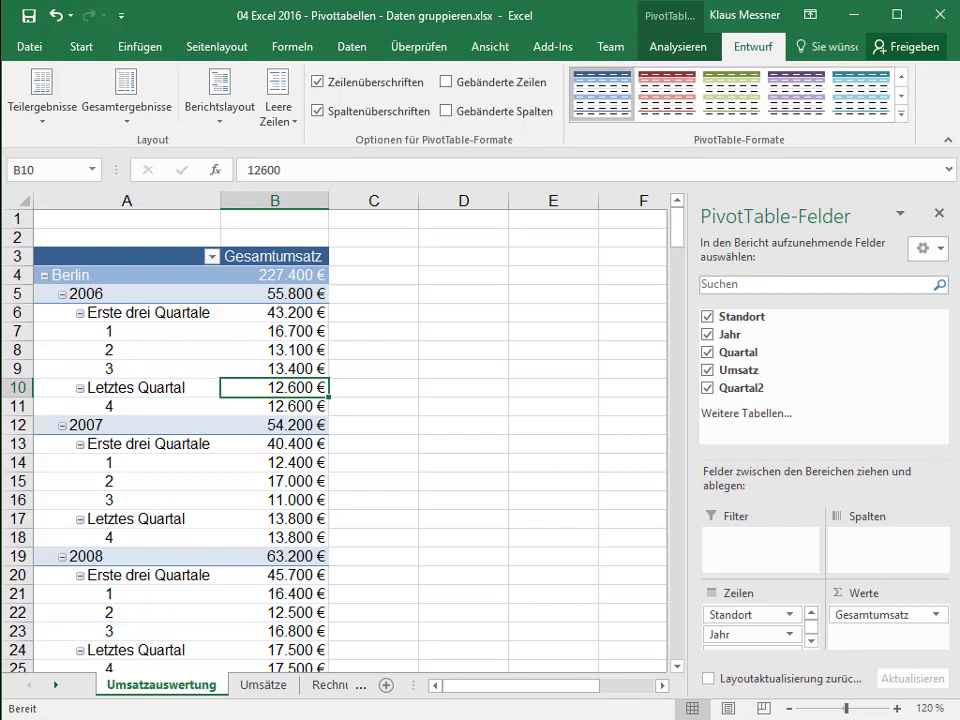
left_click(127, 331)
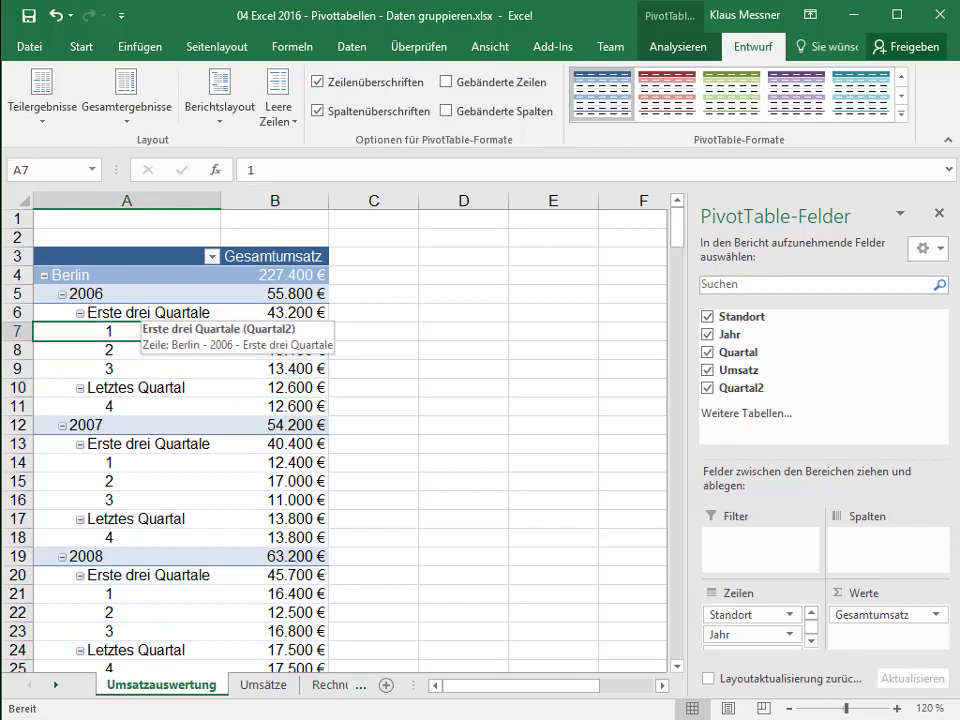
left_click(135, 312)
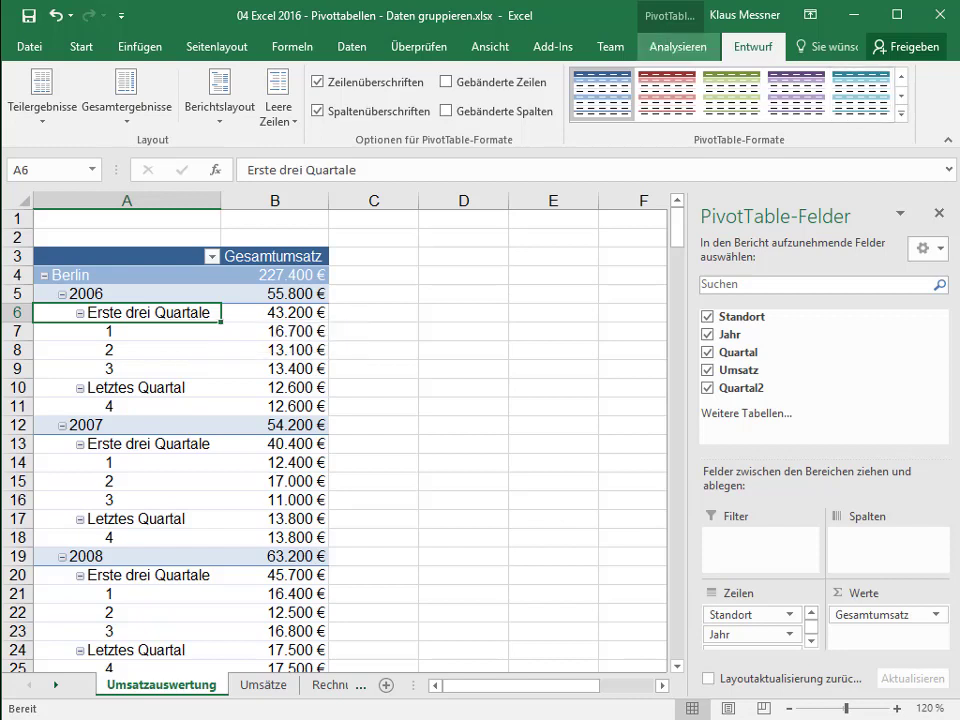
Ungroup the Erste drei Quartale / Letztes Quartal grouping via Analysieren > Gruppierung aufheben
left_click(677, 46)
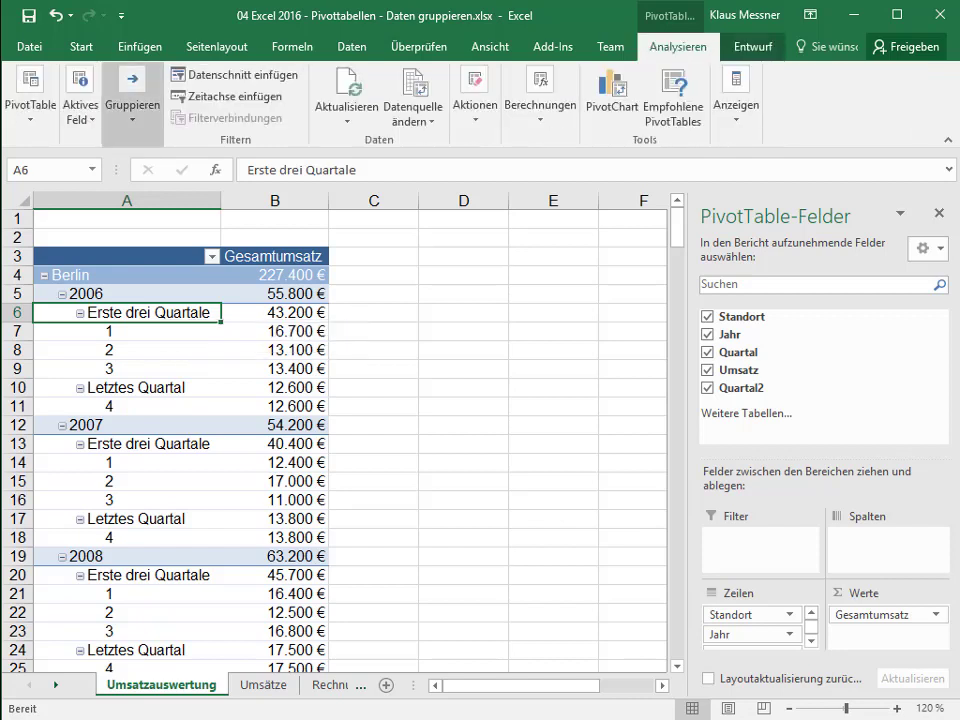
left_click(132, 110)
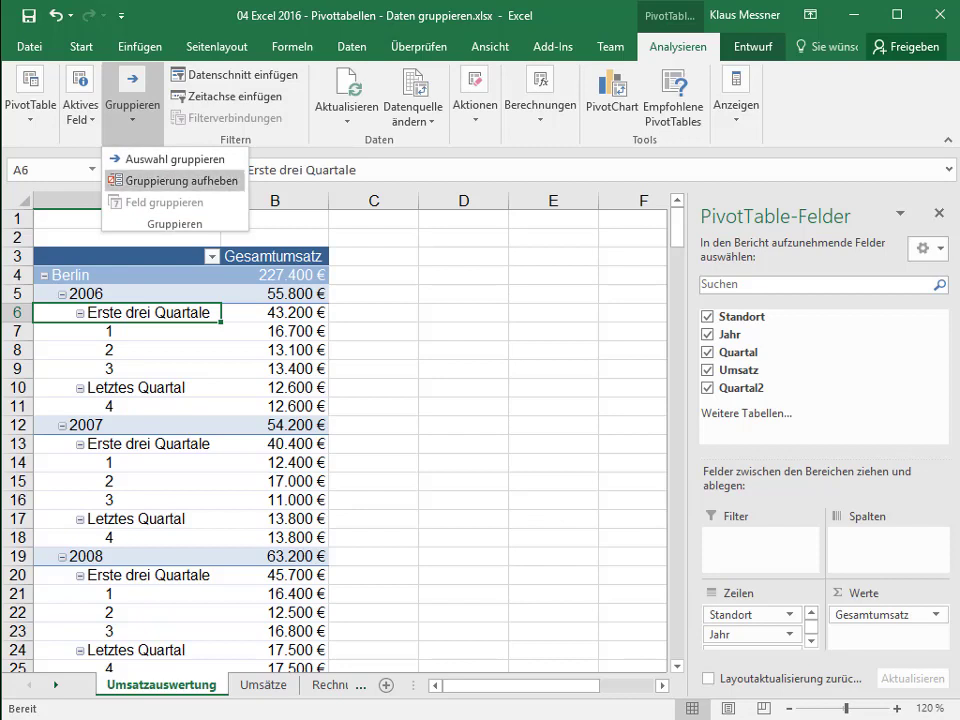
left_click(175, 181)
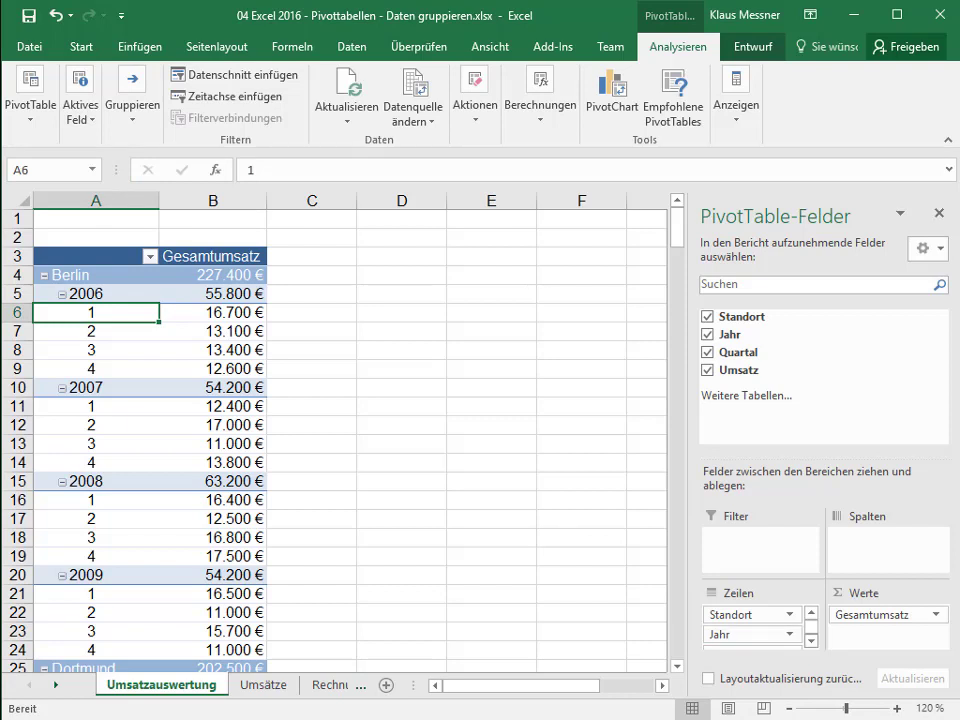
Drag Quartal and Jahr out of the Zeilen area, leaving seven locations totalling 1.540.700 €
scroll(752, 625, "down", 1)
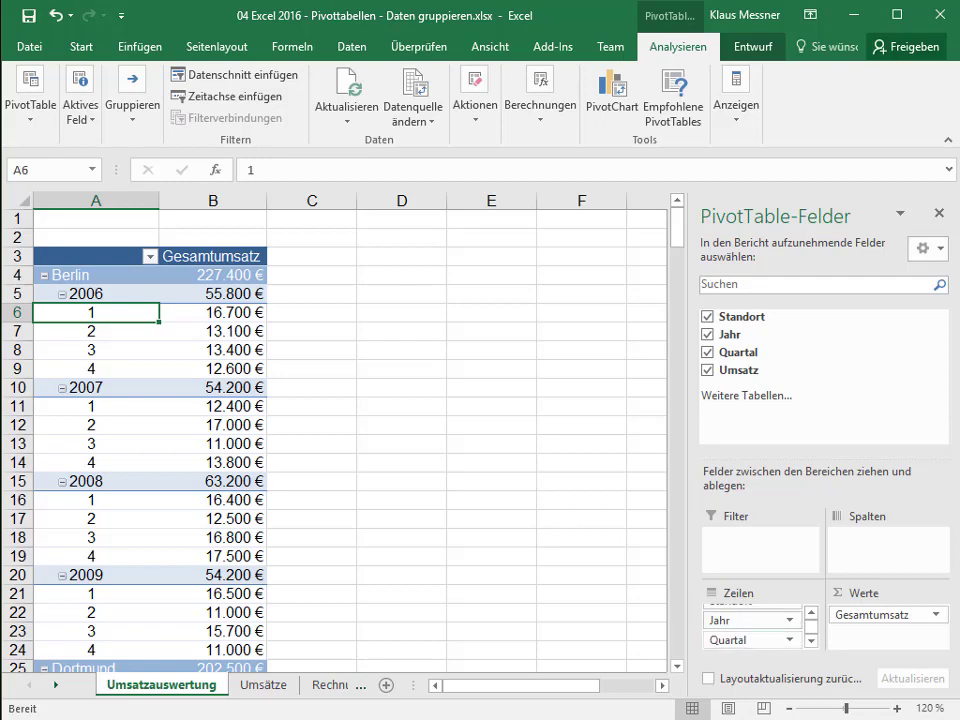
left_click_drag(750, 640, 535, 480)
left_click_drag(760, 634, 535, 480)
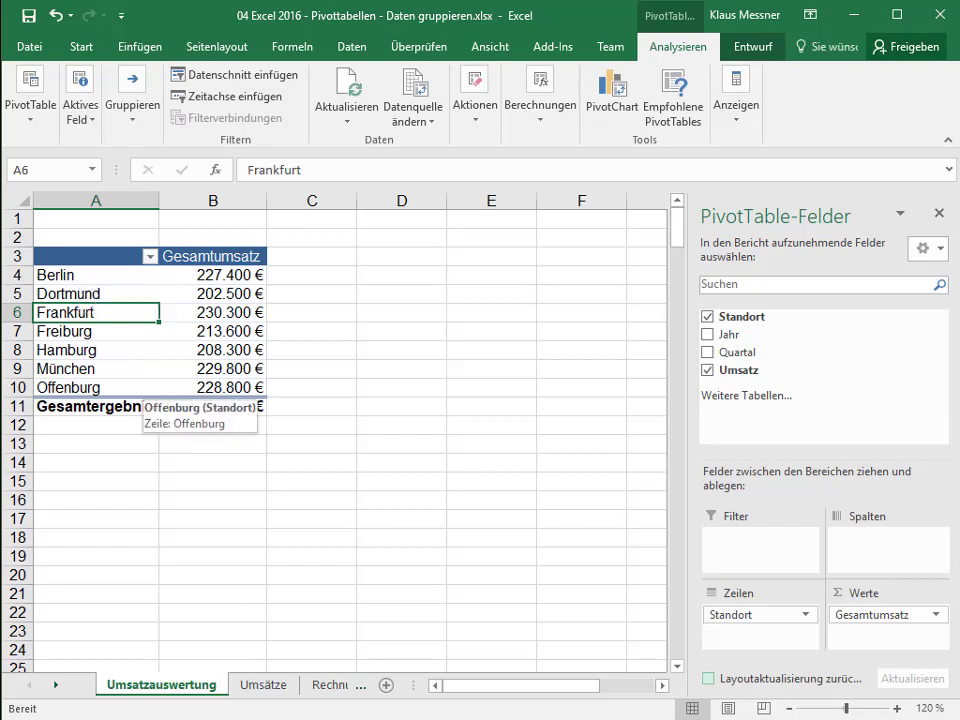
Select the Freiburg, Berlin, München and Offenburg rows in turn, ending on Freiburg
left_click(96, 331)
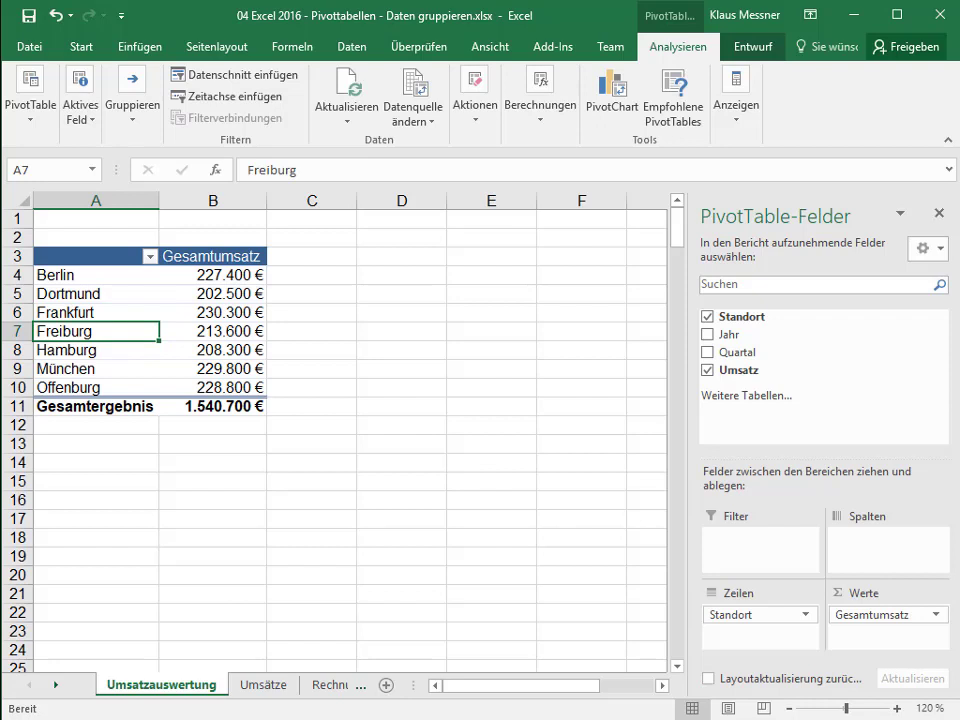
left_click(60, 275)
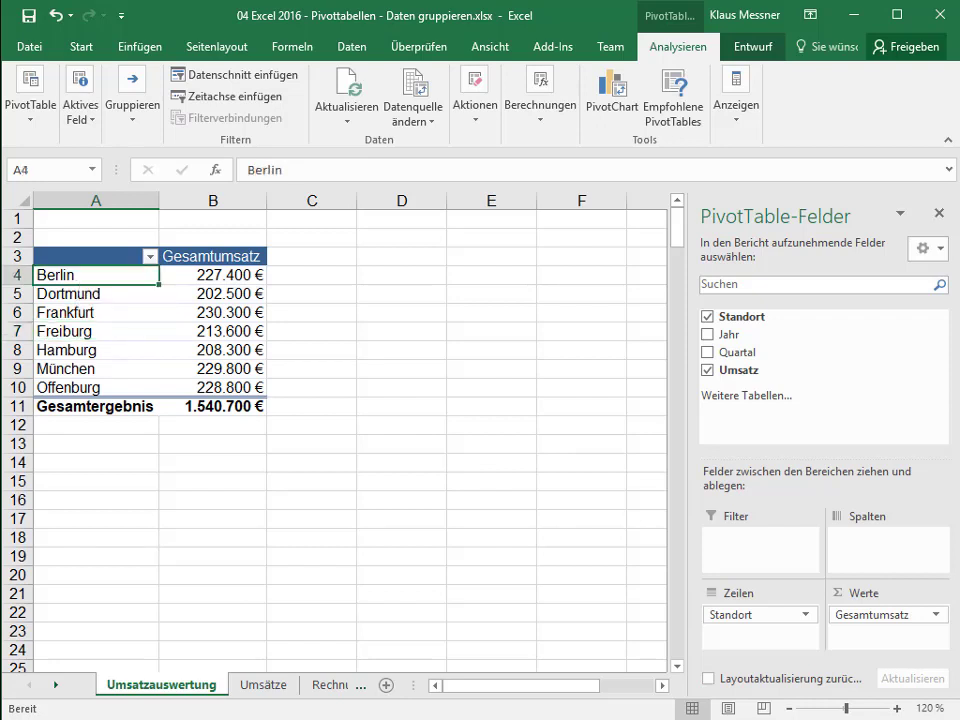
left_click(100, 369)
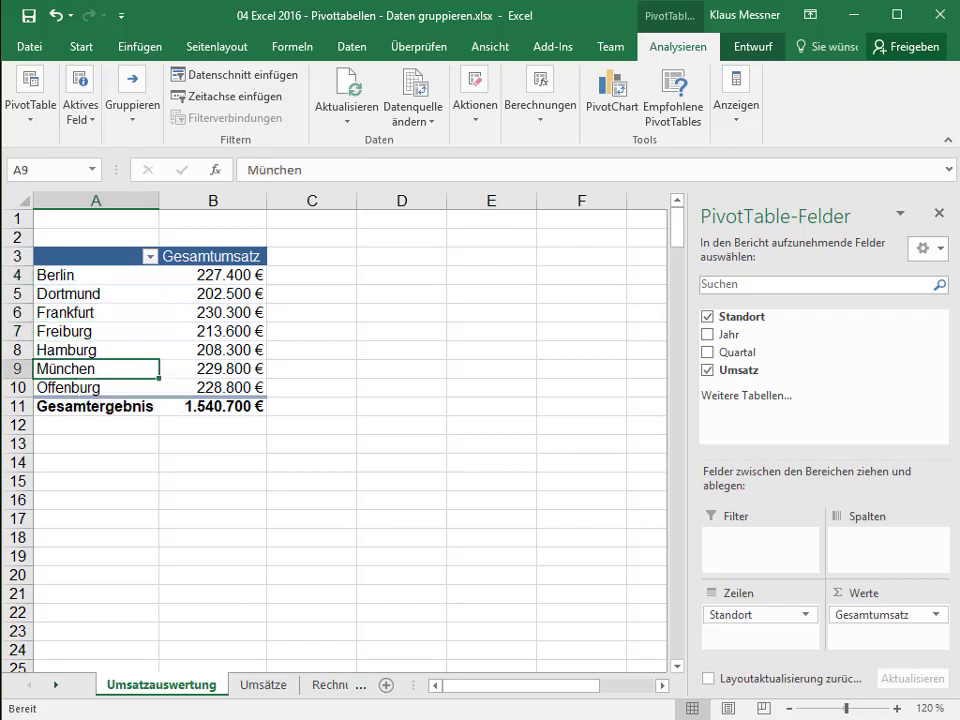
left_click(95, 387)
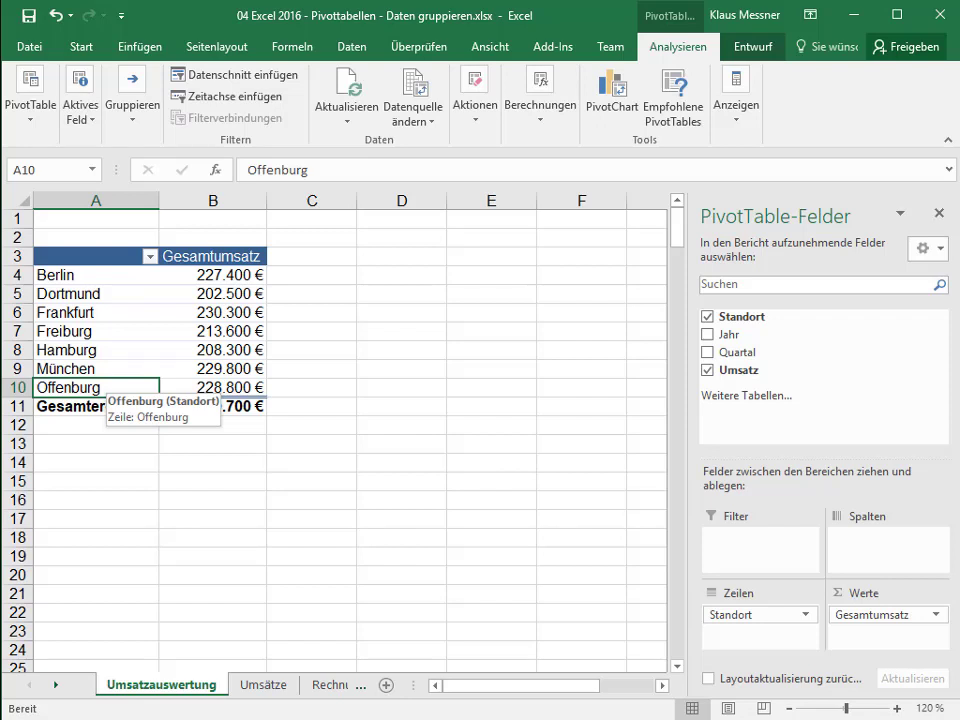
key("Up")
key("Up")
key("Up")
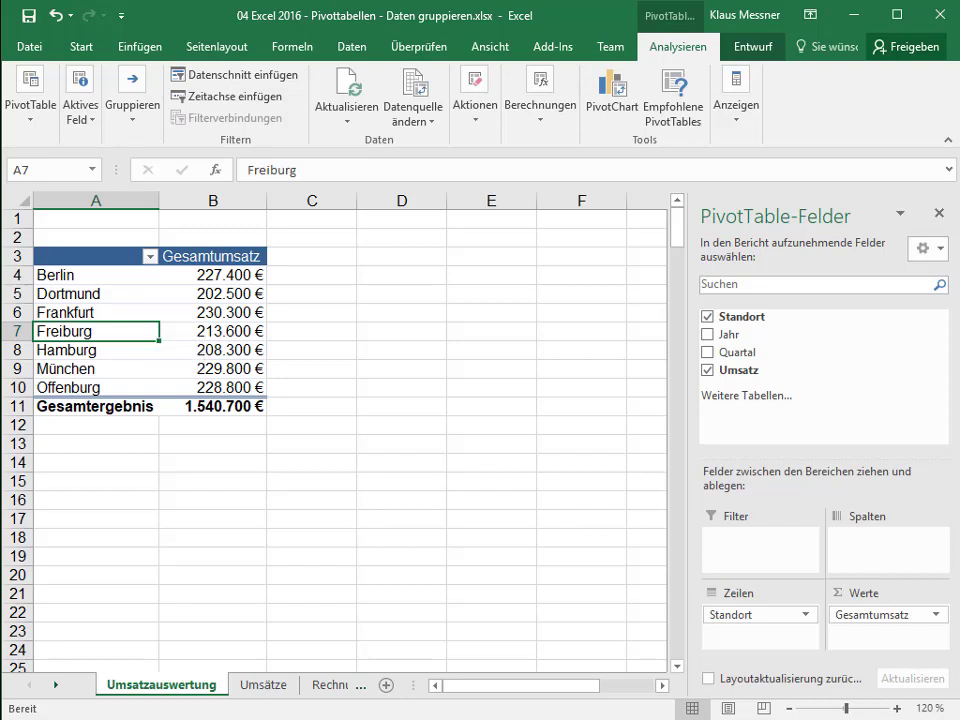
Move Freiburg, München, then Offenburg to the top of the list, and select those three rows
right_click(104, 334)
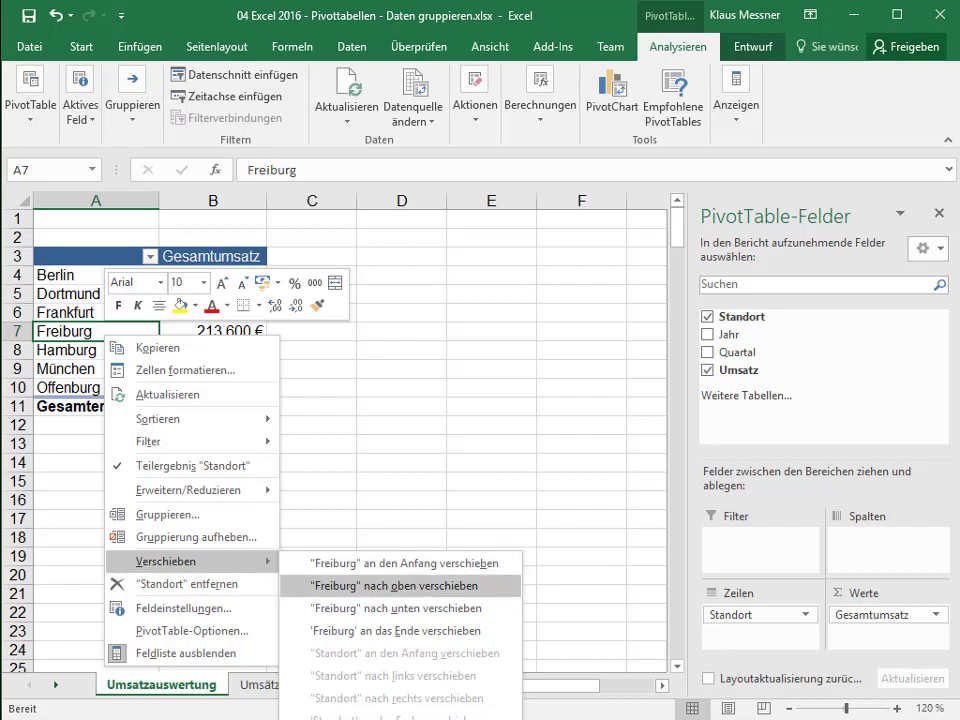
left_click(410, 563)
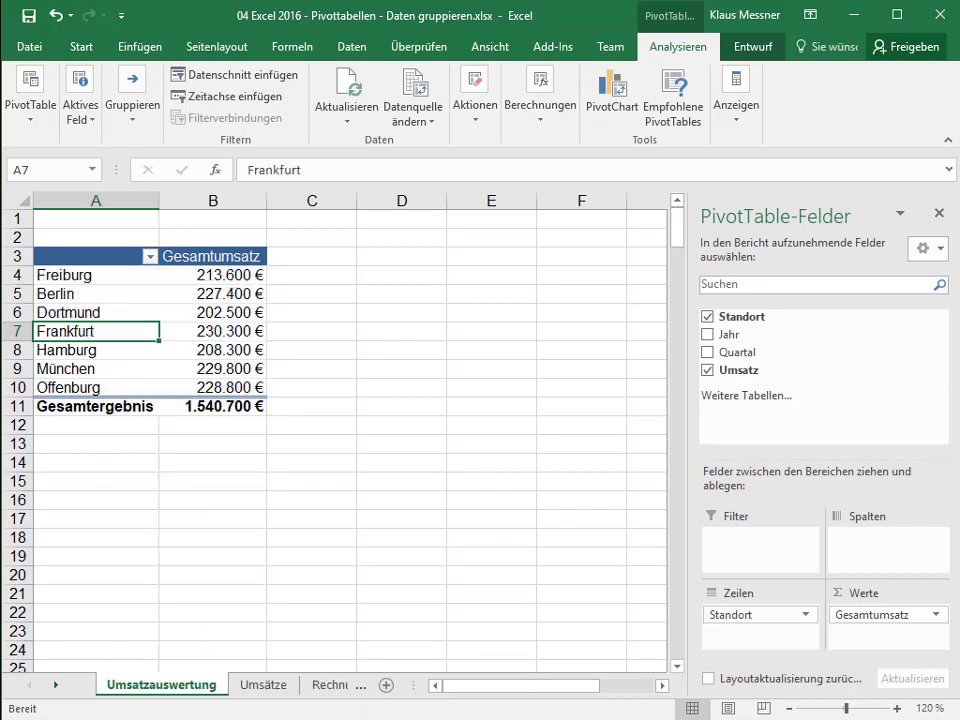
left_click(96, 274)
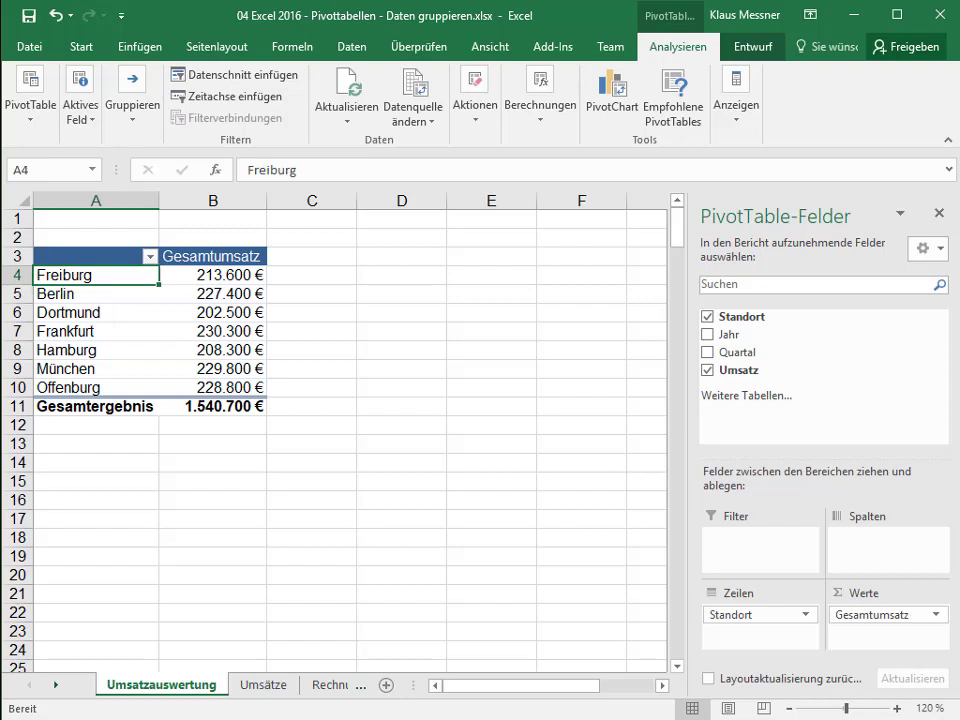
left_click(98, 368)
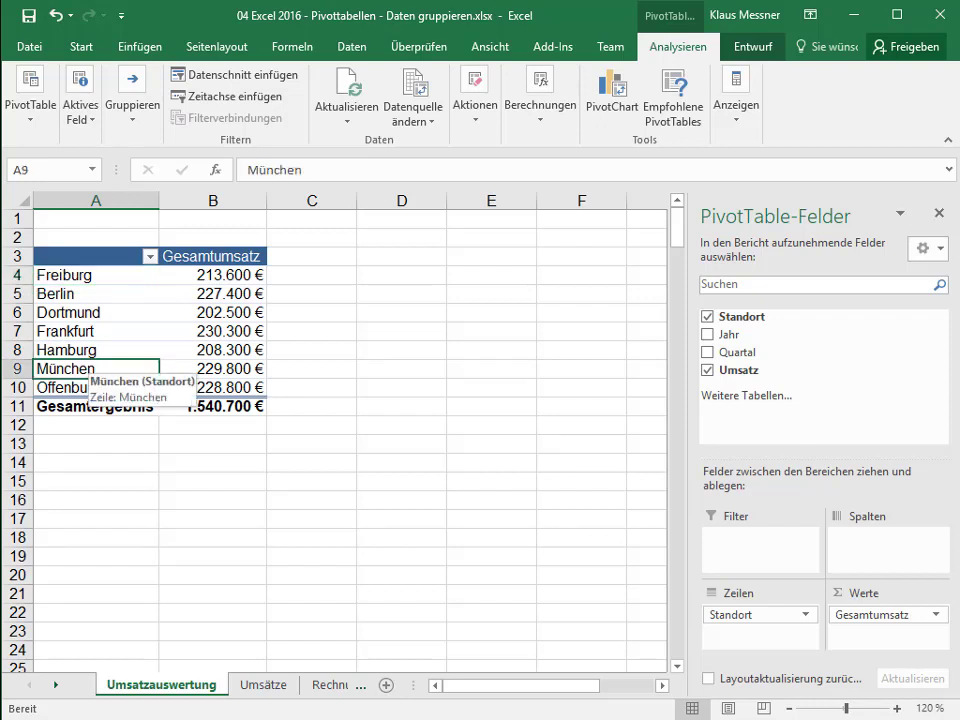
right_click(98, 367)
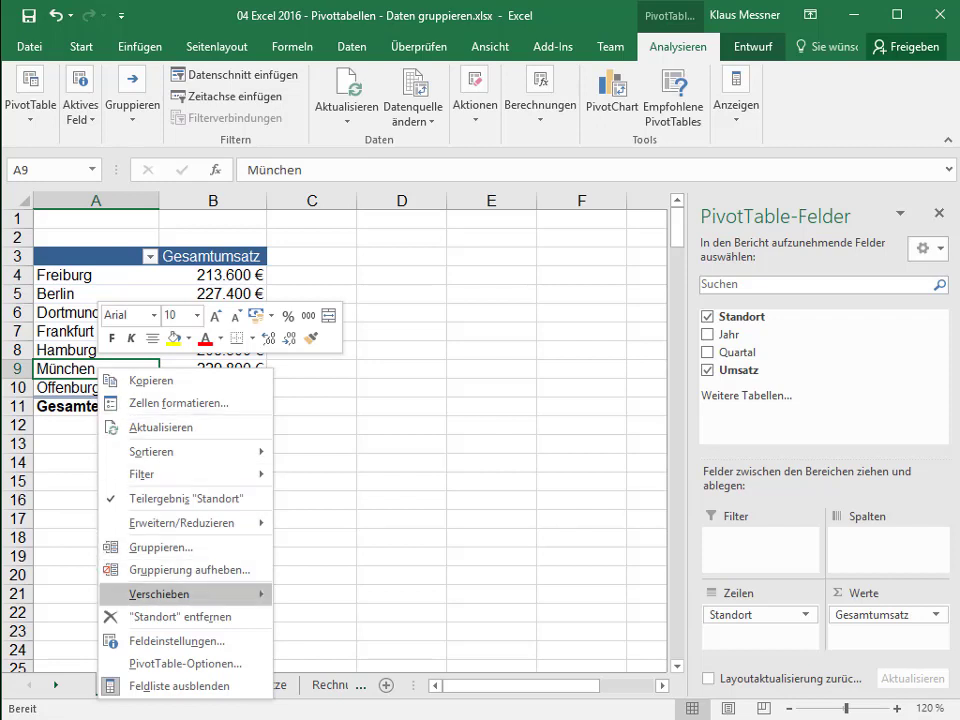
mouse_move(185, 594)
left_click(400, 596)
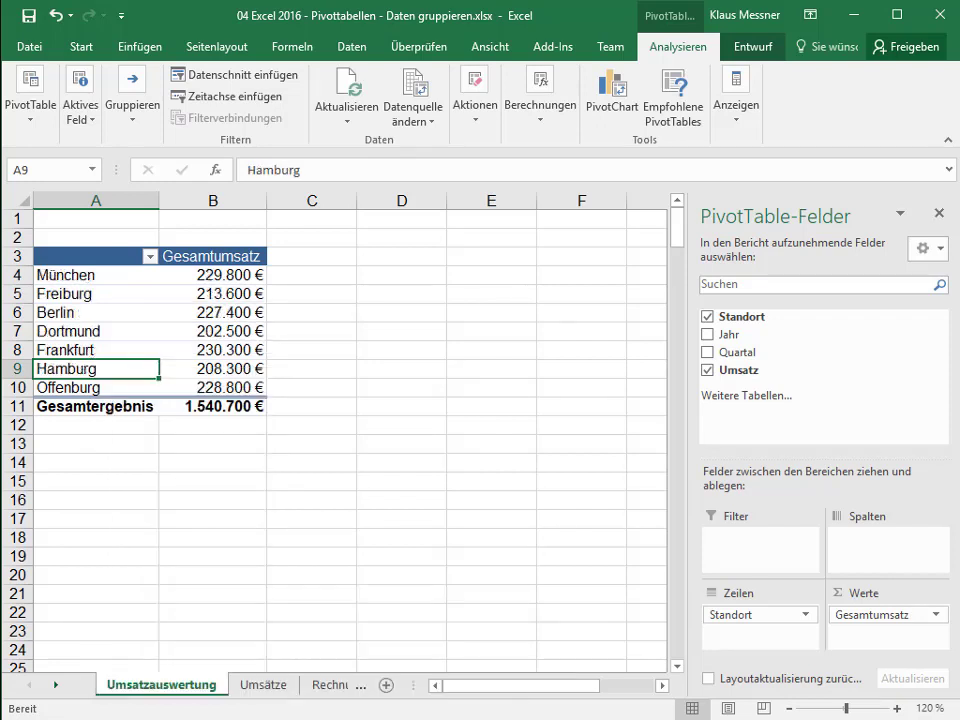
left_click_drag(96, 387, 96, 274)
left_click(75, 387)
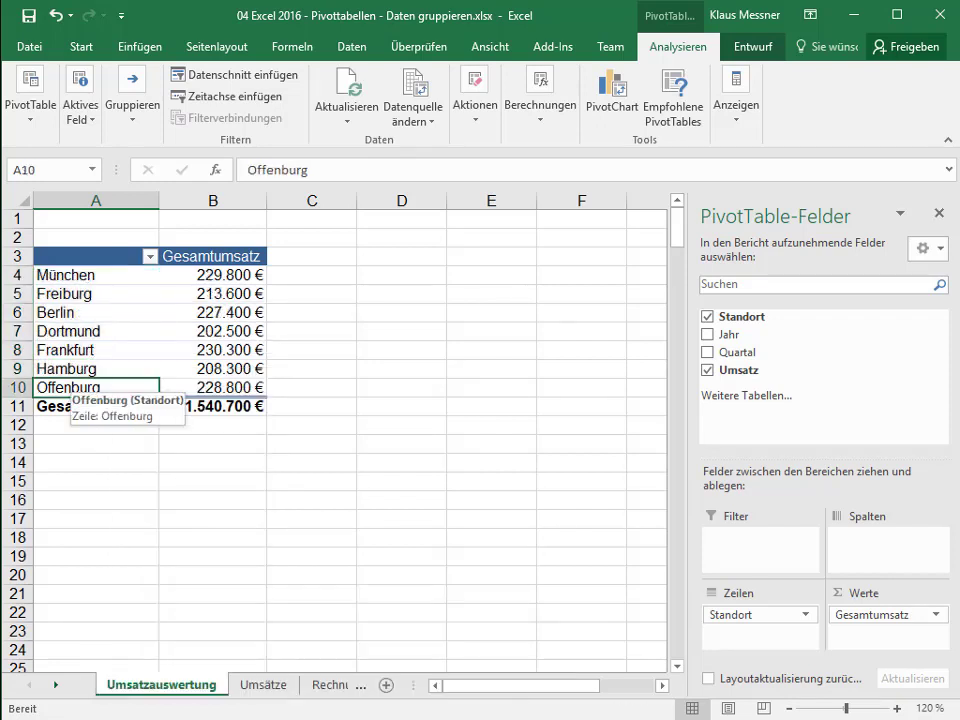
right_click(80, 388)
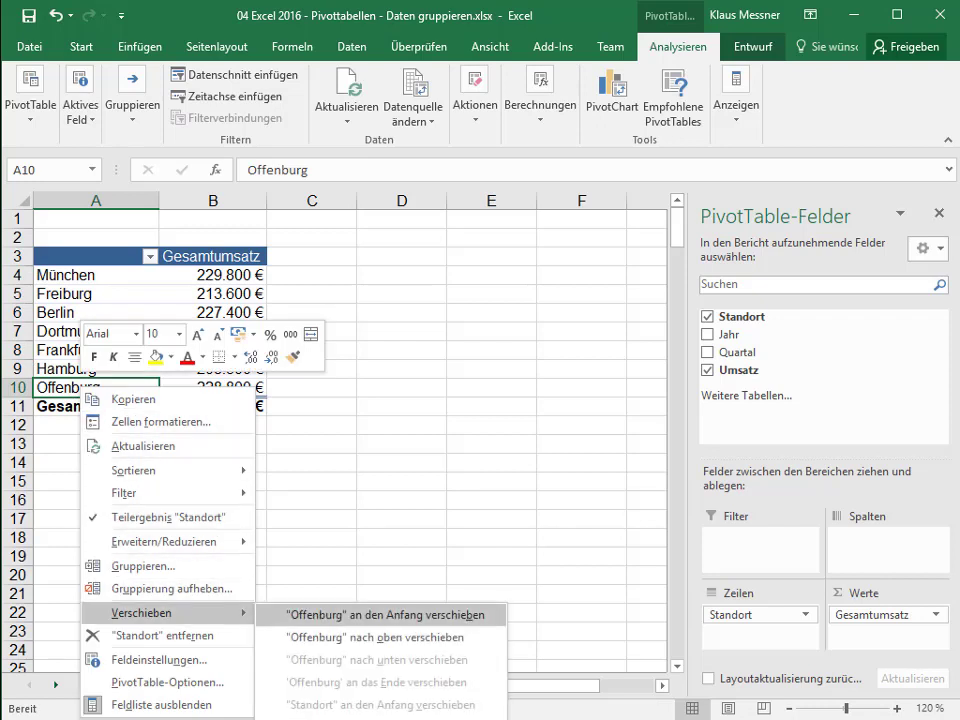
left_click(400, 614)
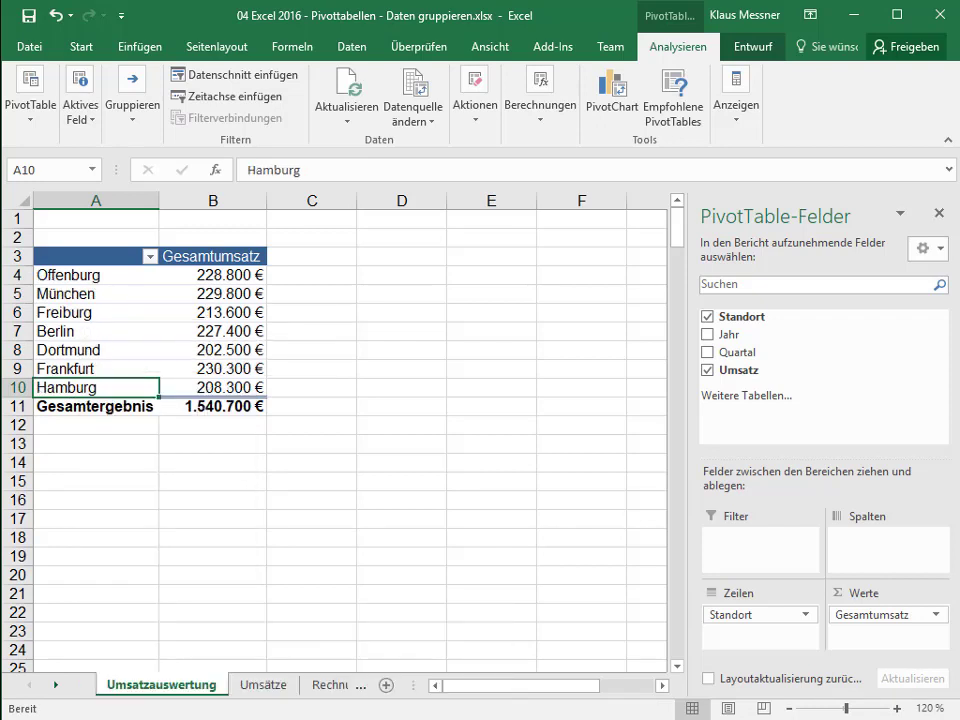
left_click_drag(70, 275, 70, 313)
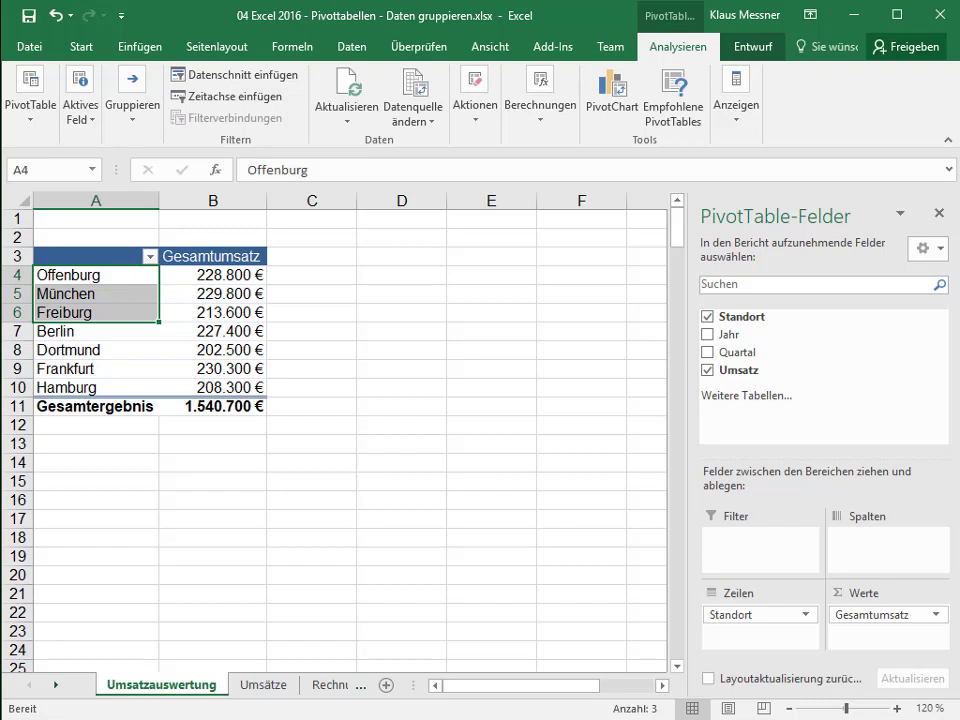
Group Offenburg, München and Freiburg and rename the new Gruppe1 to 'Süden' (672.200 €)
left_click_drag(70, 275, 70, 313)
left_click(132, 110)
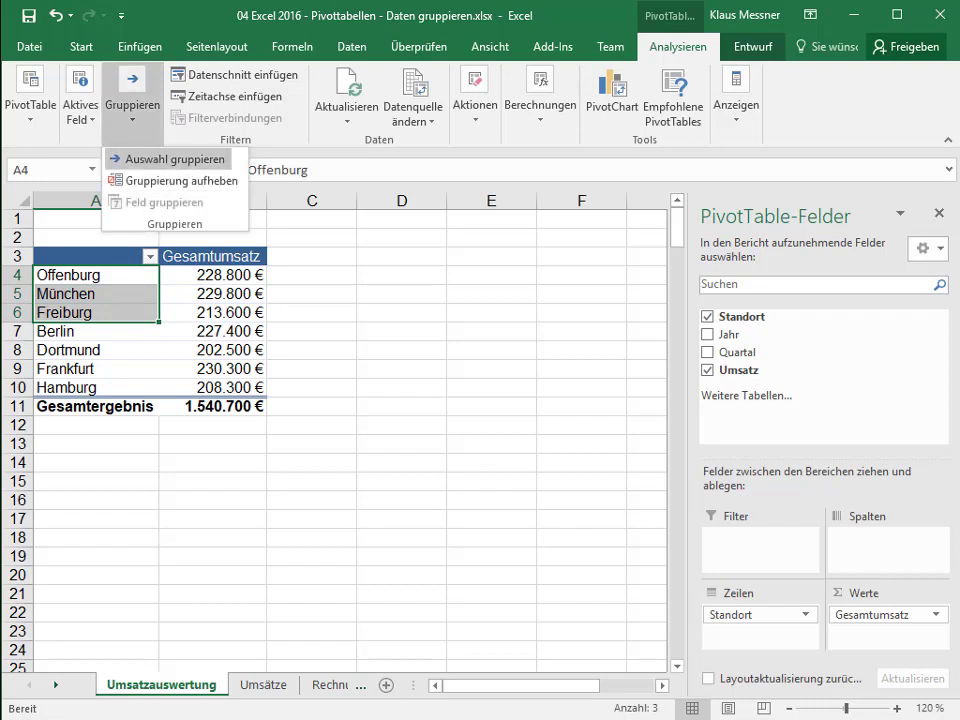
left_click(170, 159)
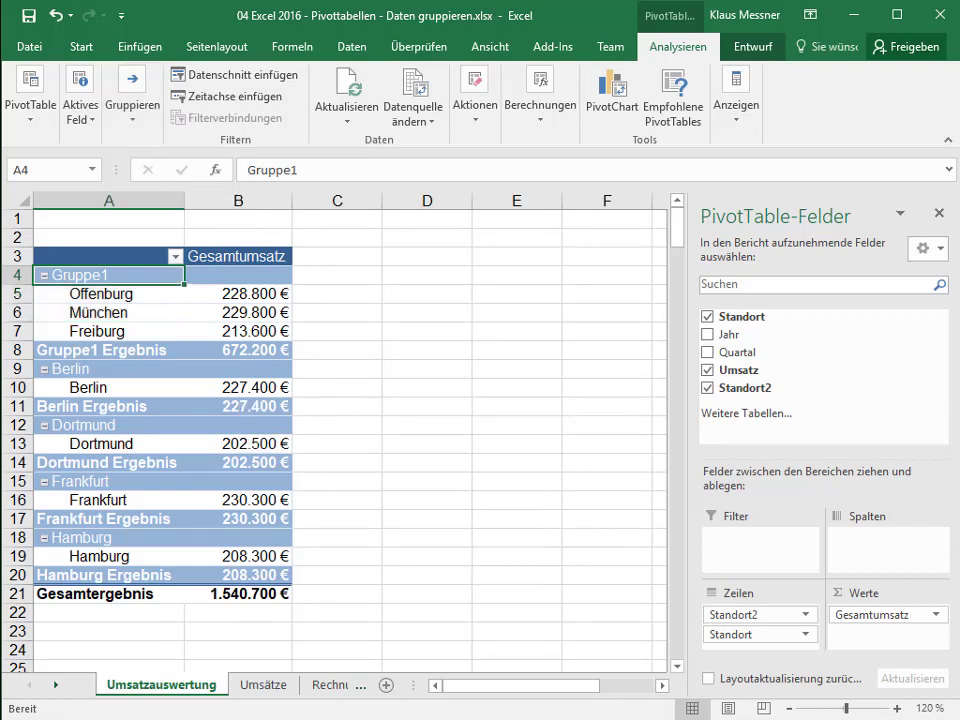
key("F2")
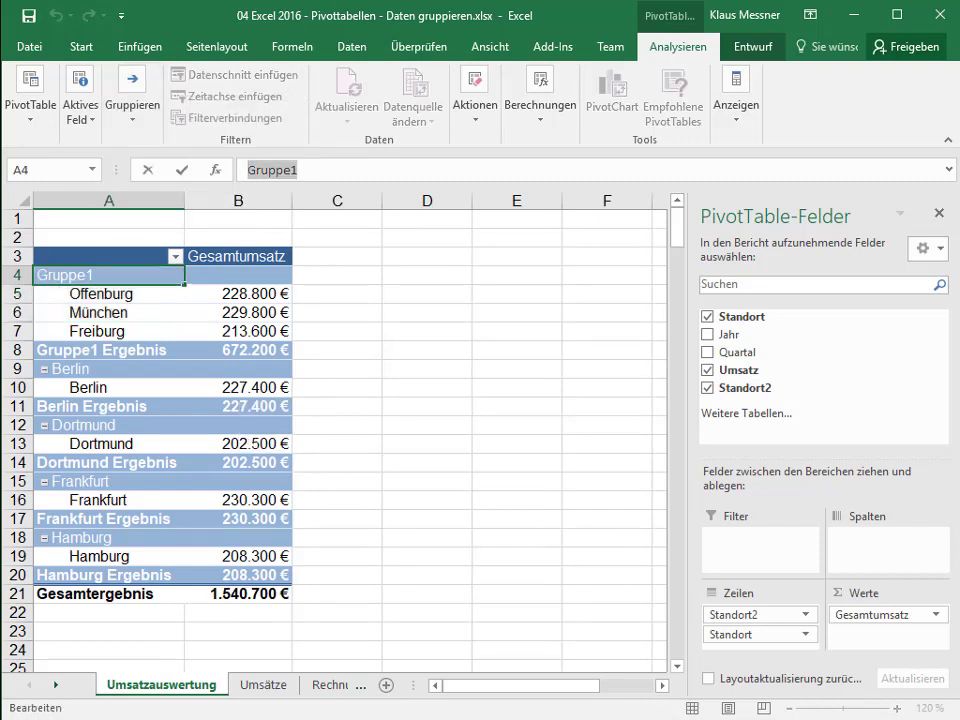
type("Süde")
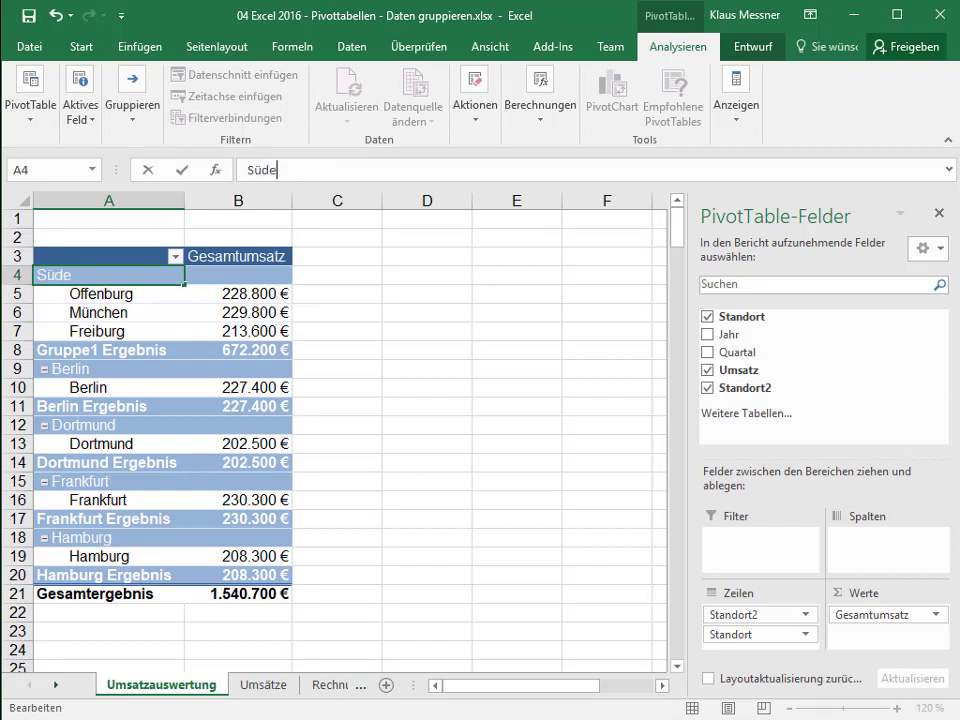
type("n")
key("Return")
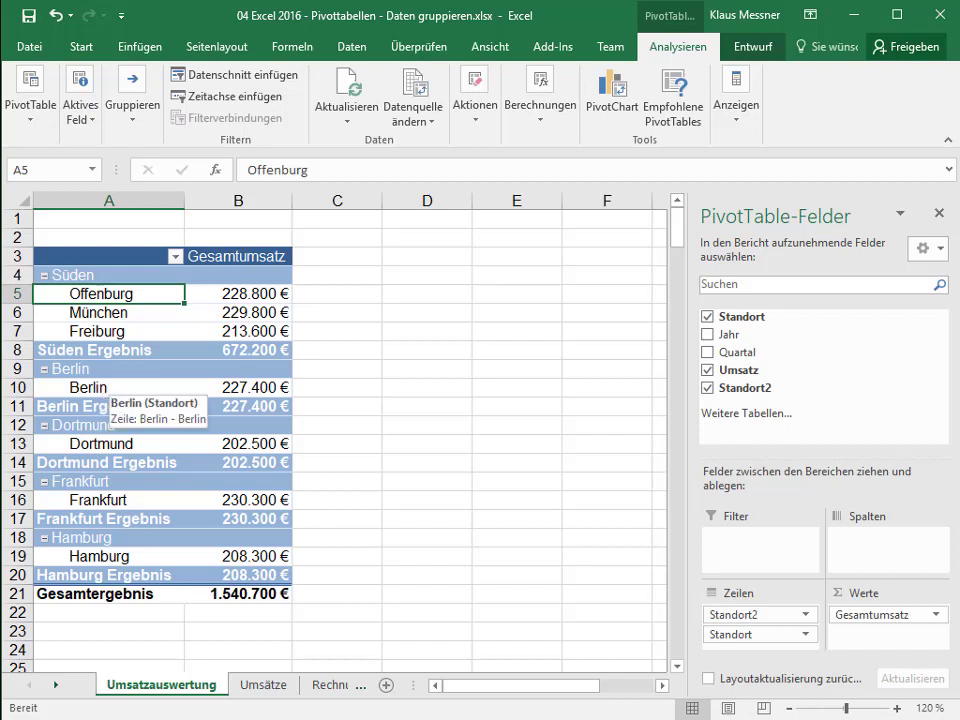
Select Berlin, Dortmund, Frankfurt and Hamburg together and group them as Gruppe2 (868.500 €)
left_click(108, 368)
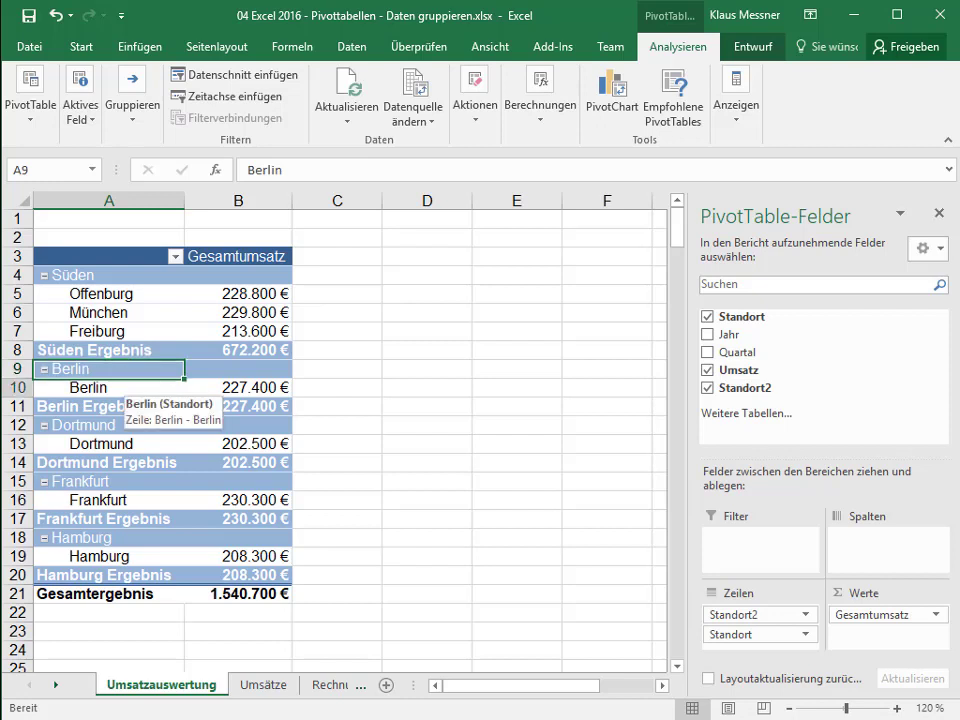
left_click(108, 387)
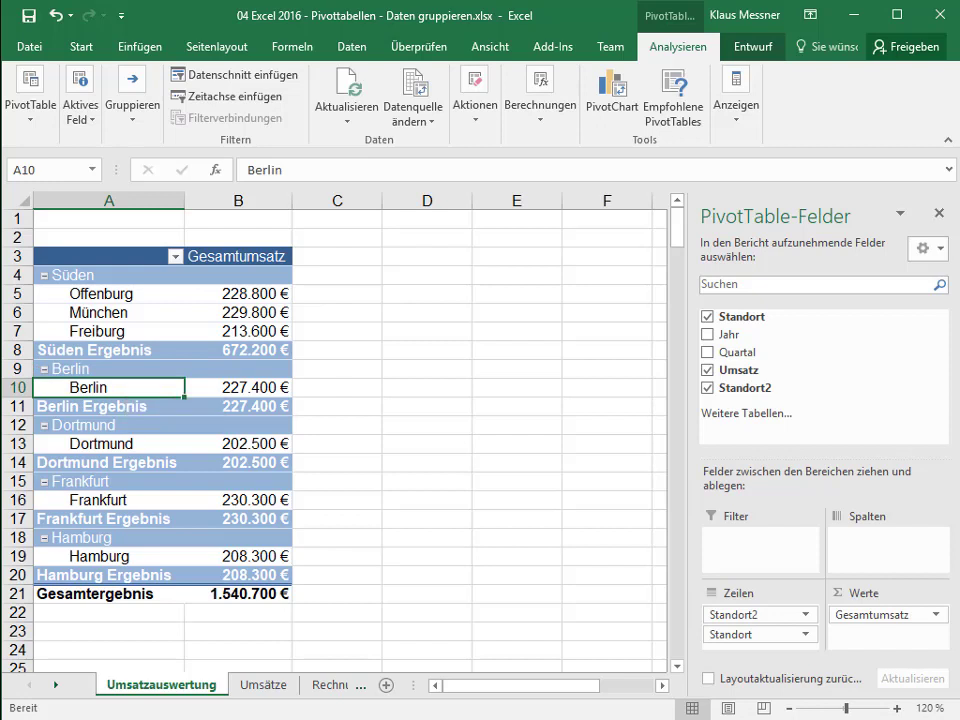
left_click(108, 443, "ctrl")
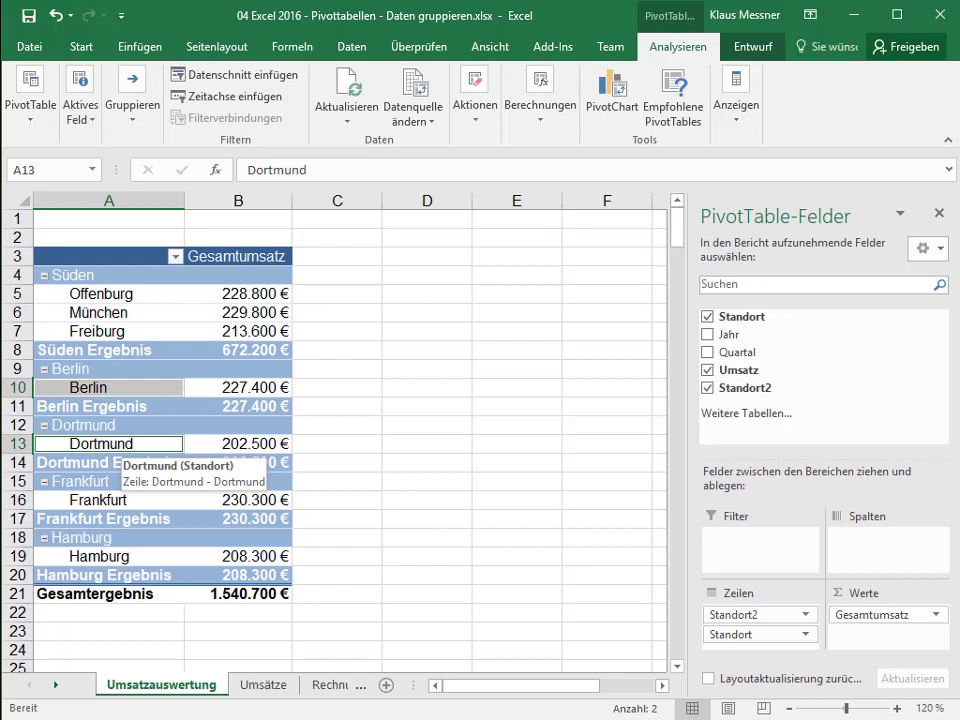
left_click(100, 500, "ctrl")
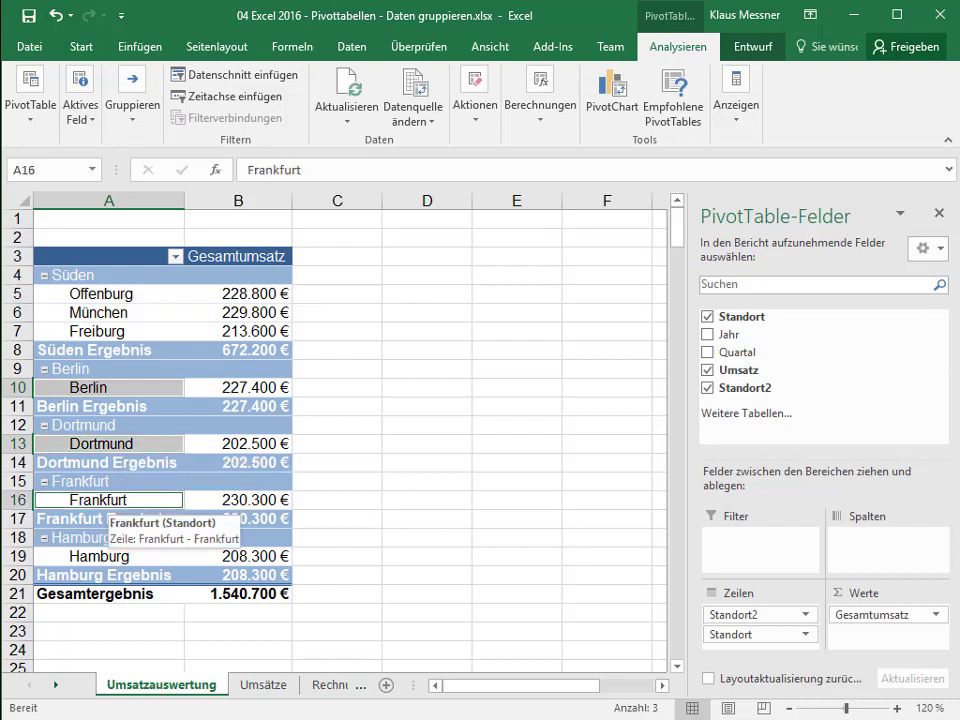
left_click(100, 556, "ctrl")
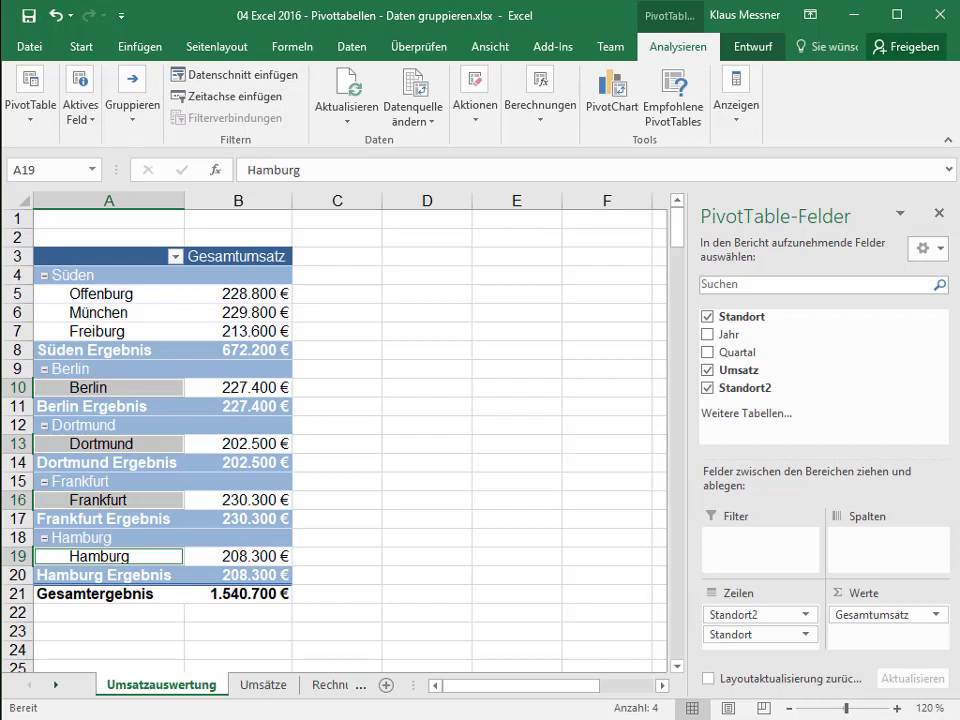
left_click(132, 110)
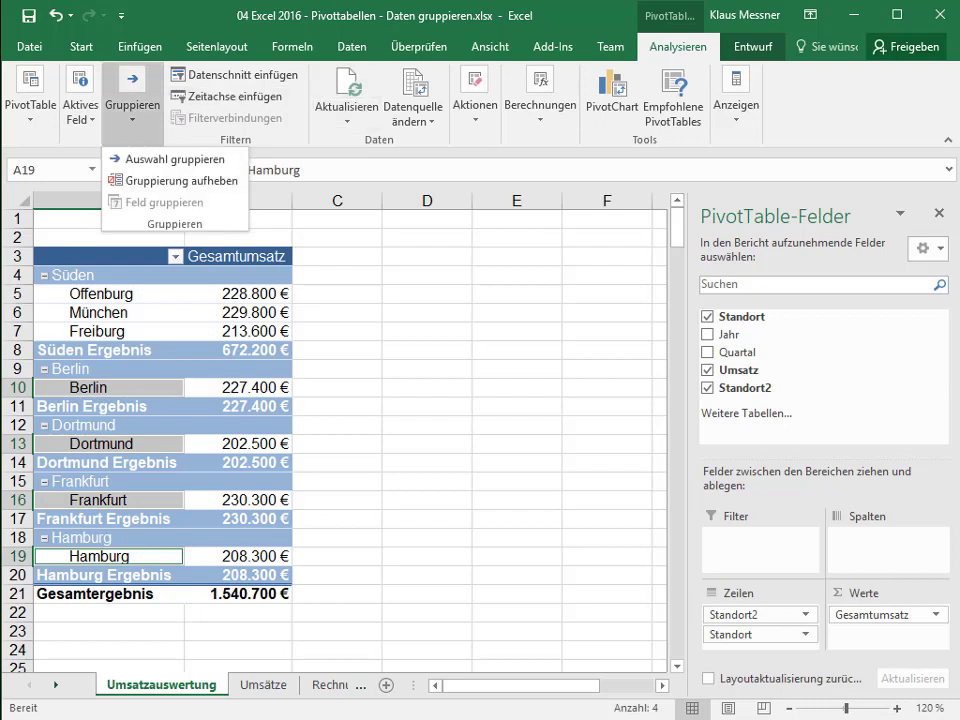
left_click(112, 158)
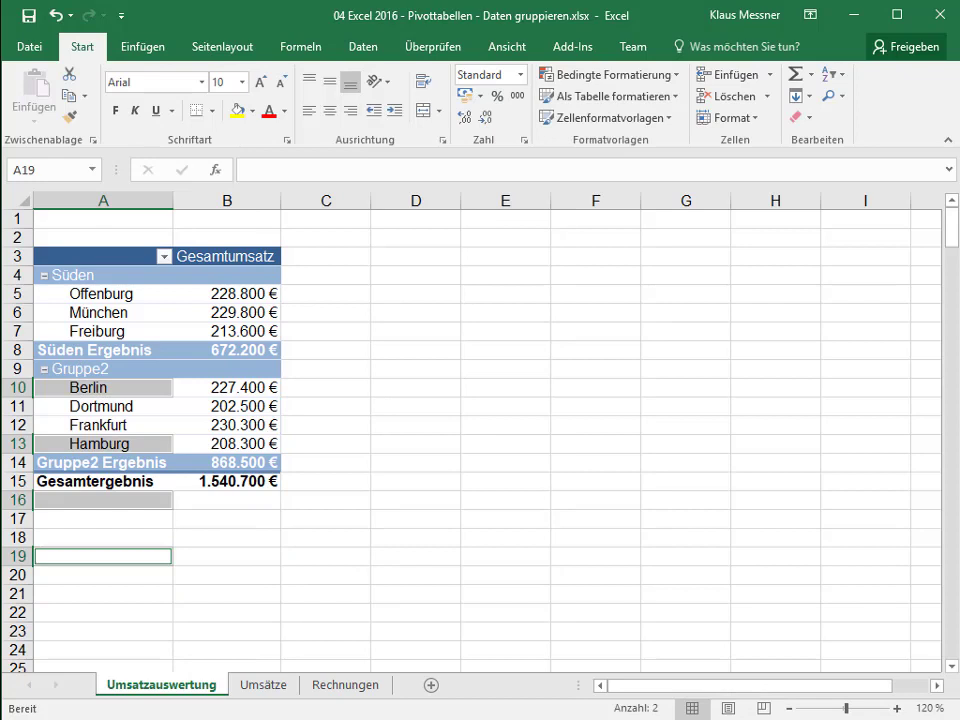
left_click(100, 368)
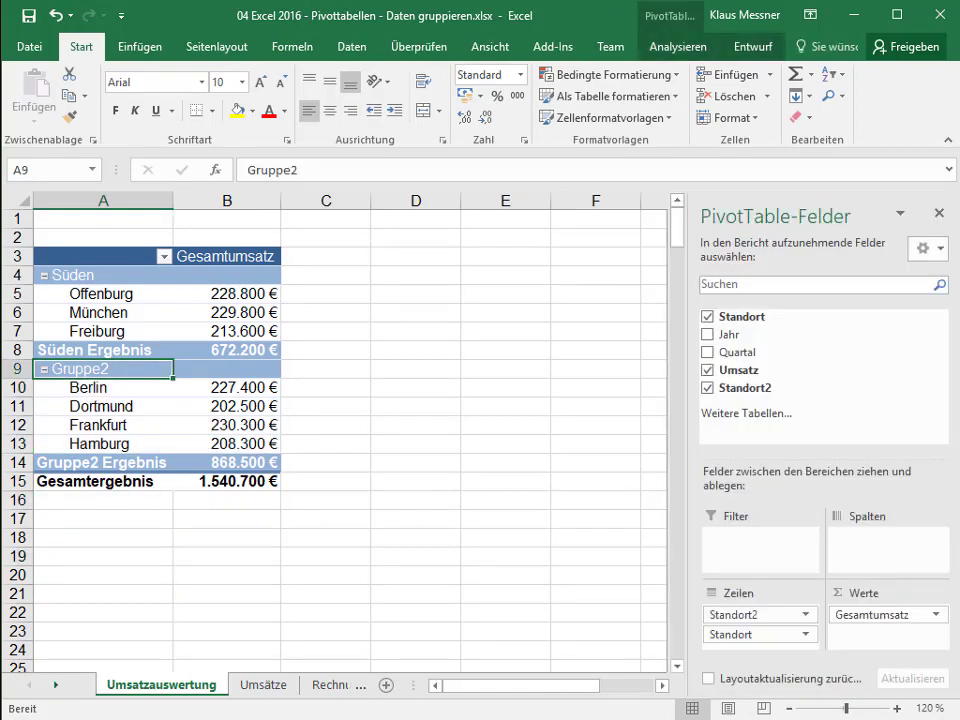
double_click(272, 170)
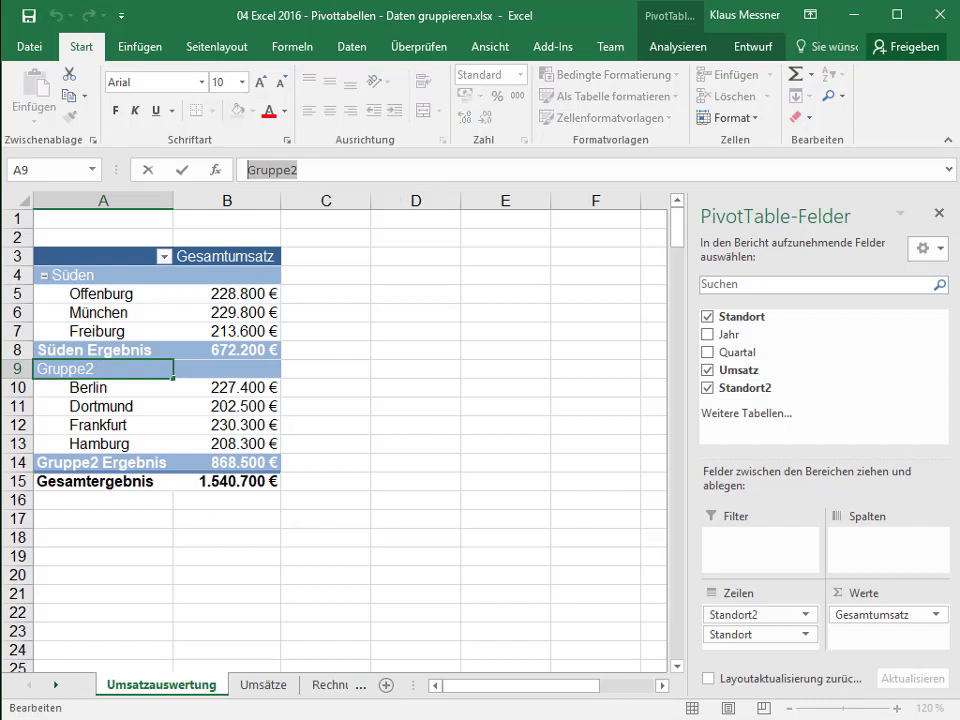
Enter 'Rest' as the Gruppe2 label's new name, then reselect Offenburg in A5
type("Rest")
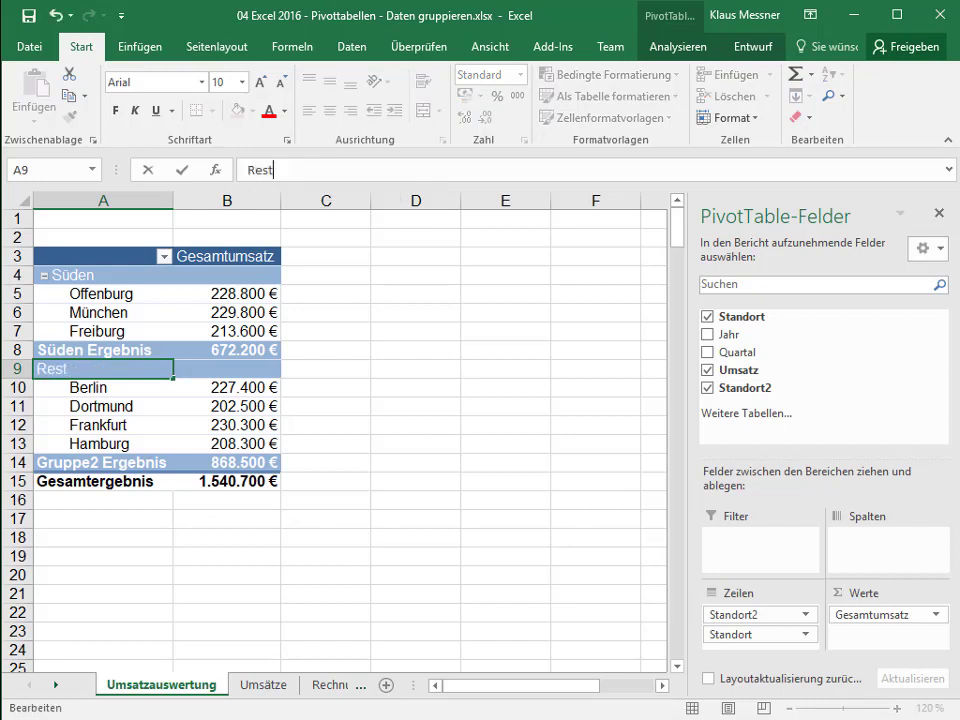
key("Return")
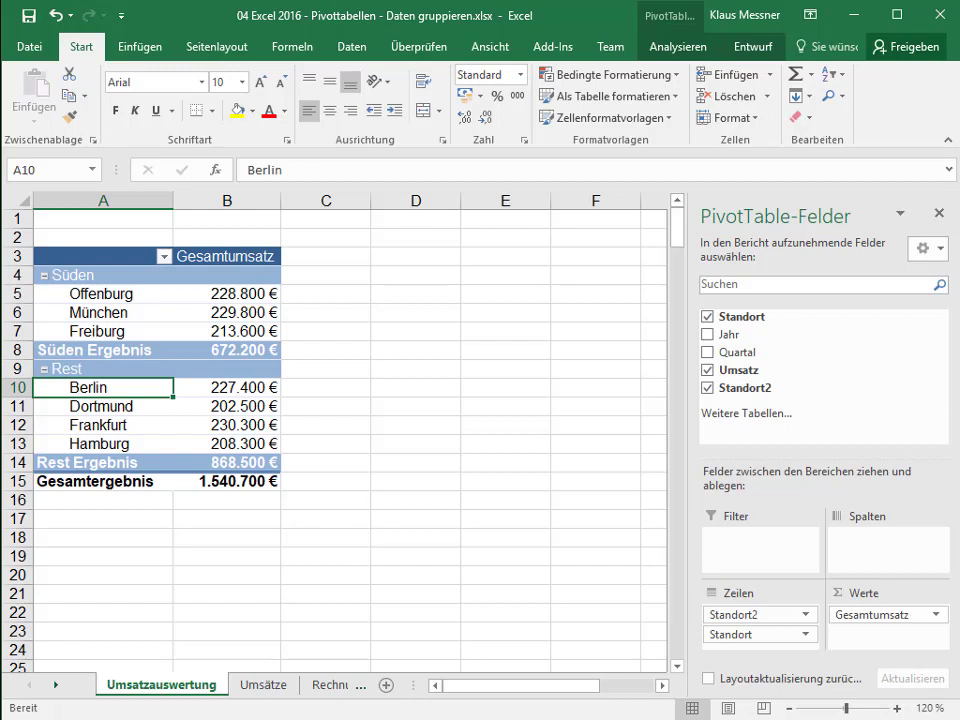
left_click(100, 293)
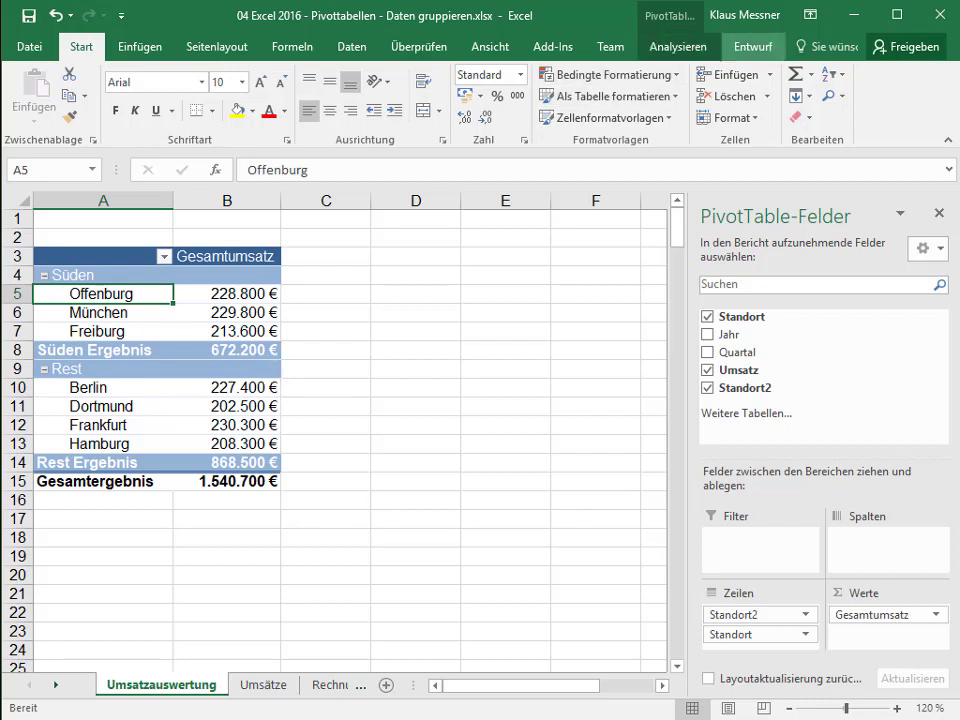
Set Teilergebnisse to show all subtotals at the top of each group, placing 672.200 € and 868.500 € on the heading rows
left_click(752, 46)
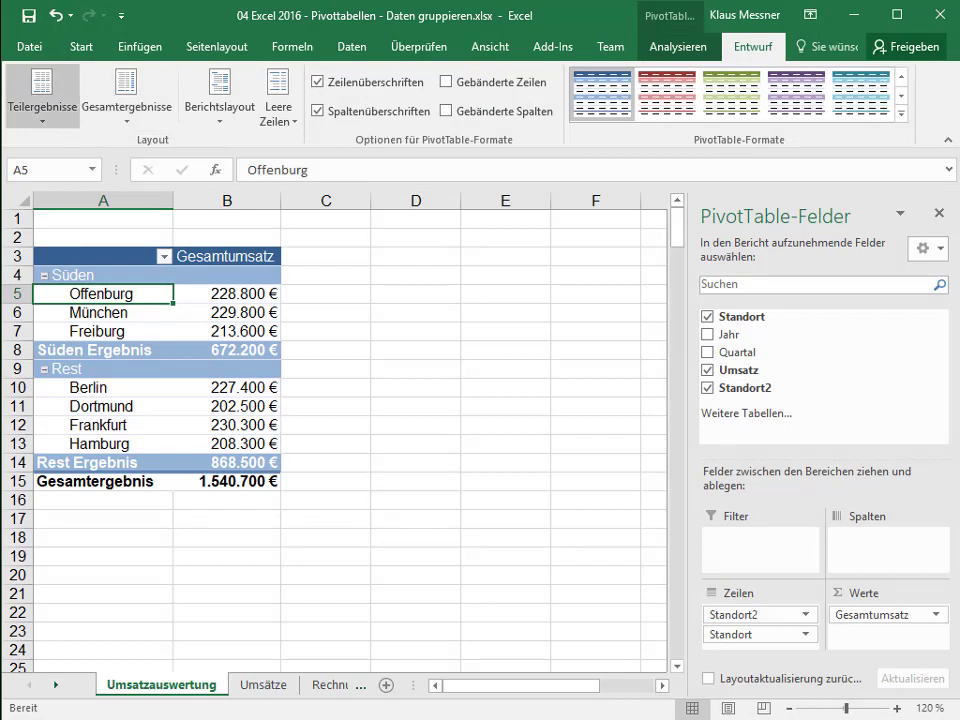
left_click(42, 100)
left_click(170, 236)
left_click(96, 387)
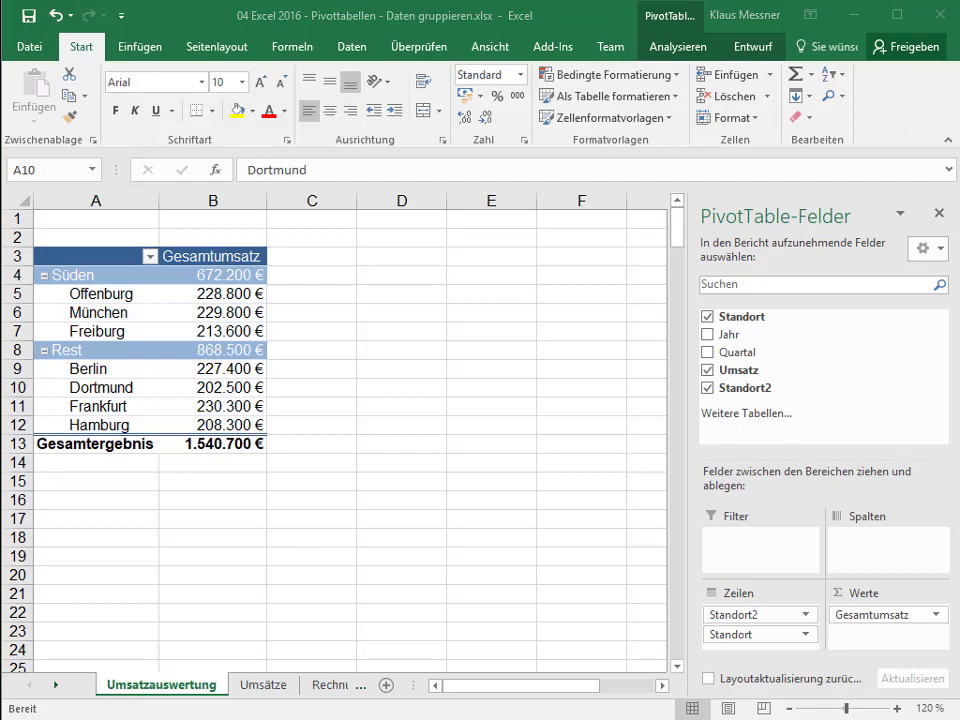
Switch to the Rechnungen sheet and inspect its invoice numbers, dates and articles
key("ctrl+Page_Down")
key("ctrl+Page_Down")
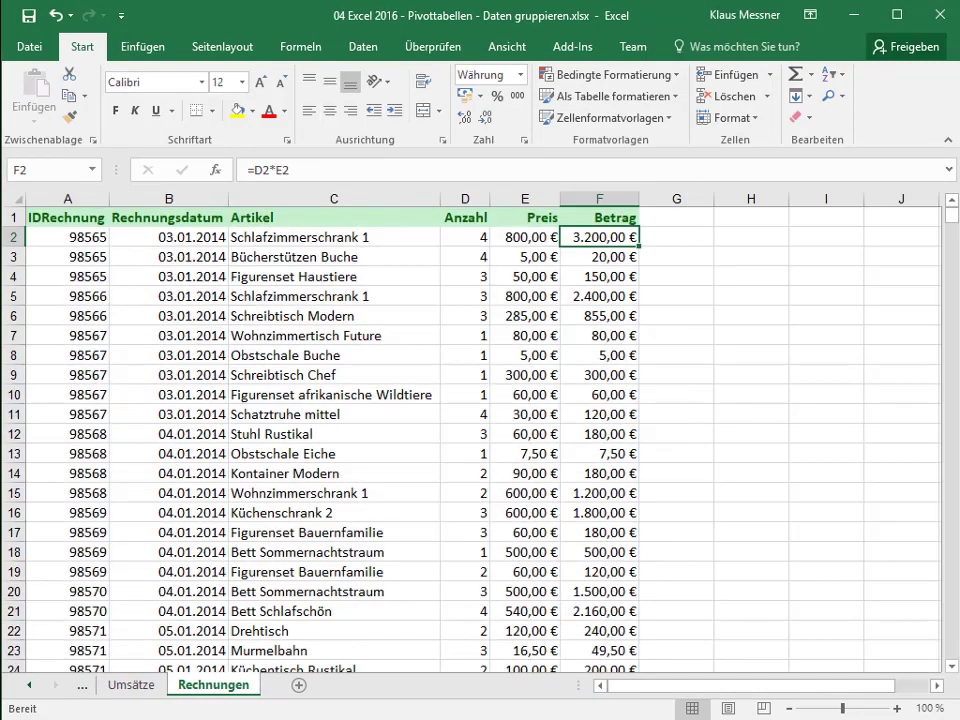
left_click(67, 256)
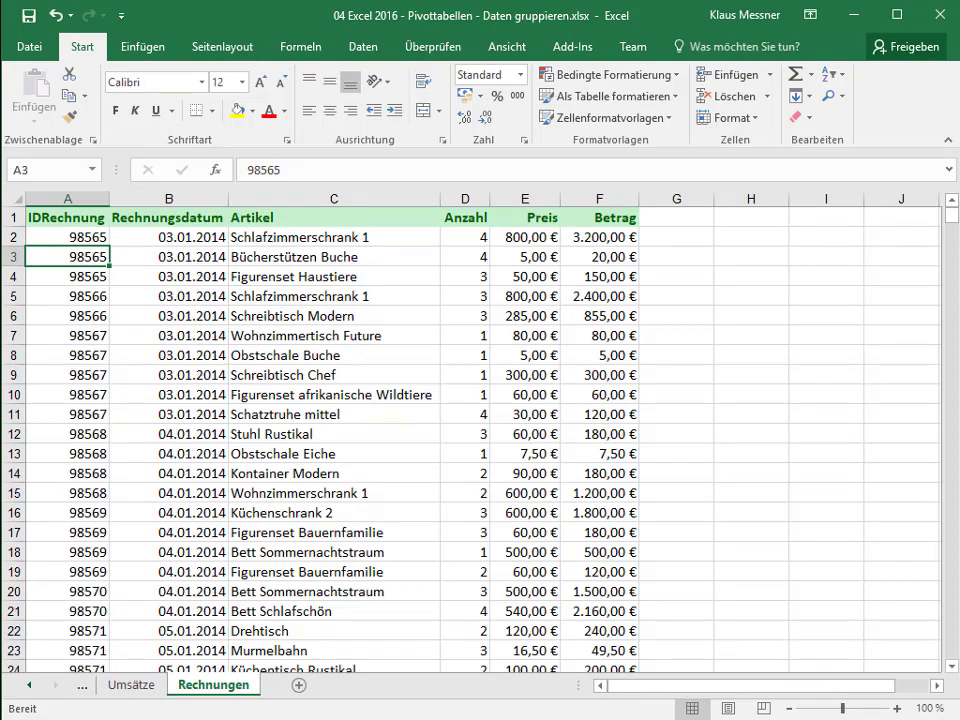
left_click(168, 237)
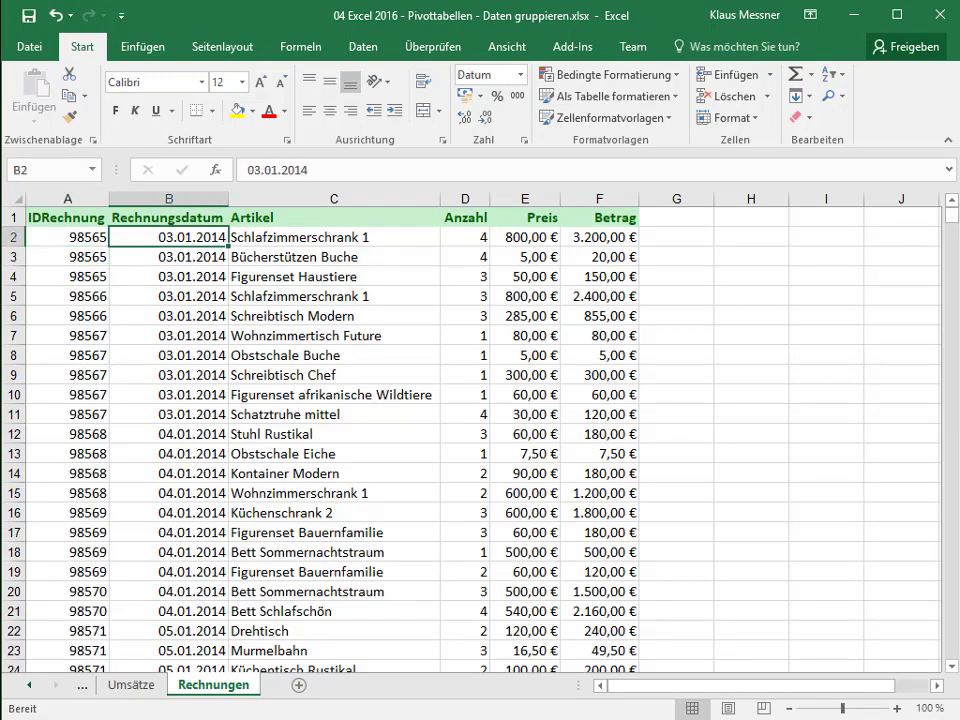
left_click(67, 237)
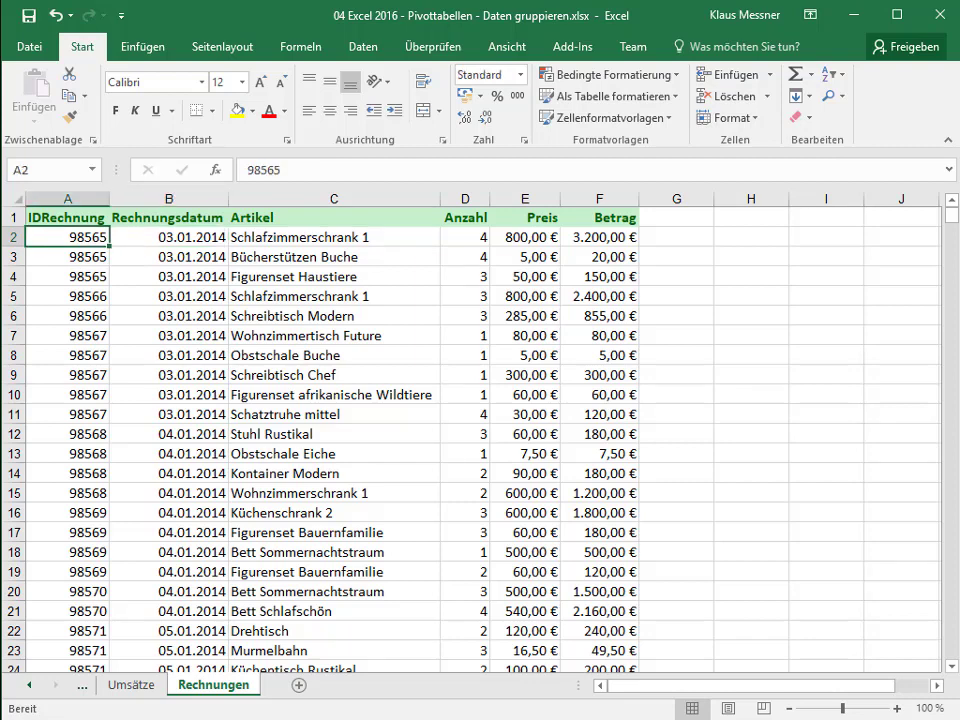
left_click_drag(168, 237, 600, 276)
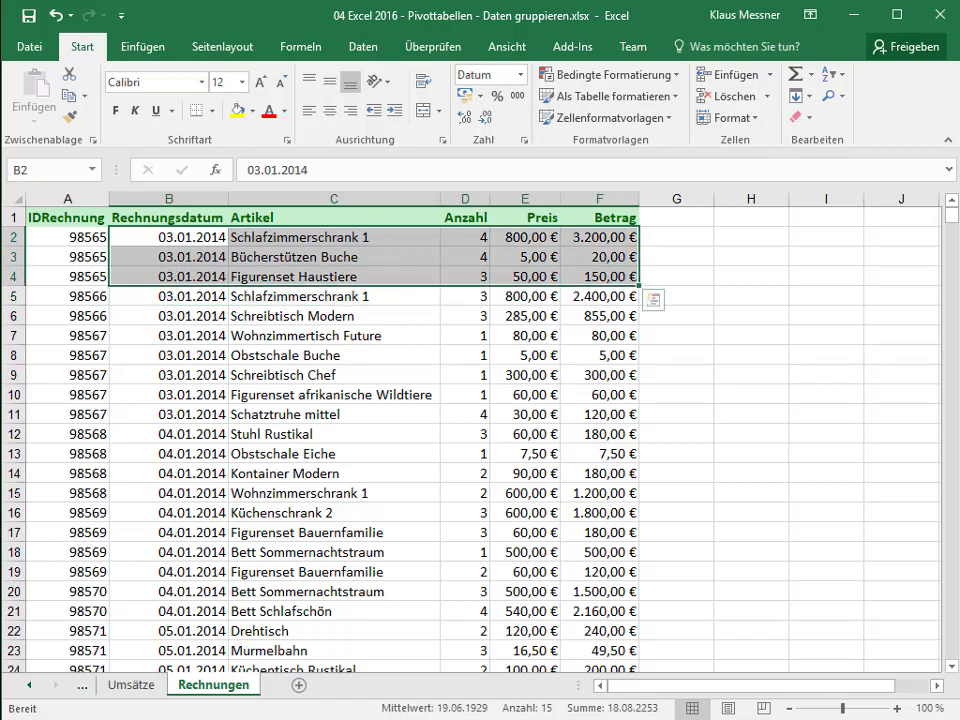
left_click(335, 355)
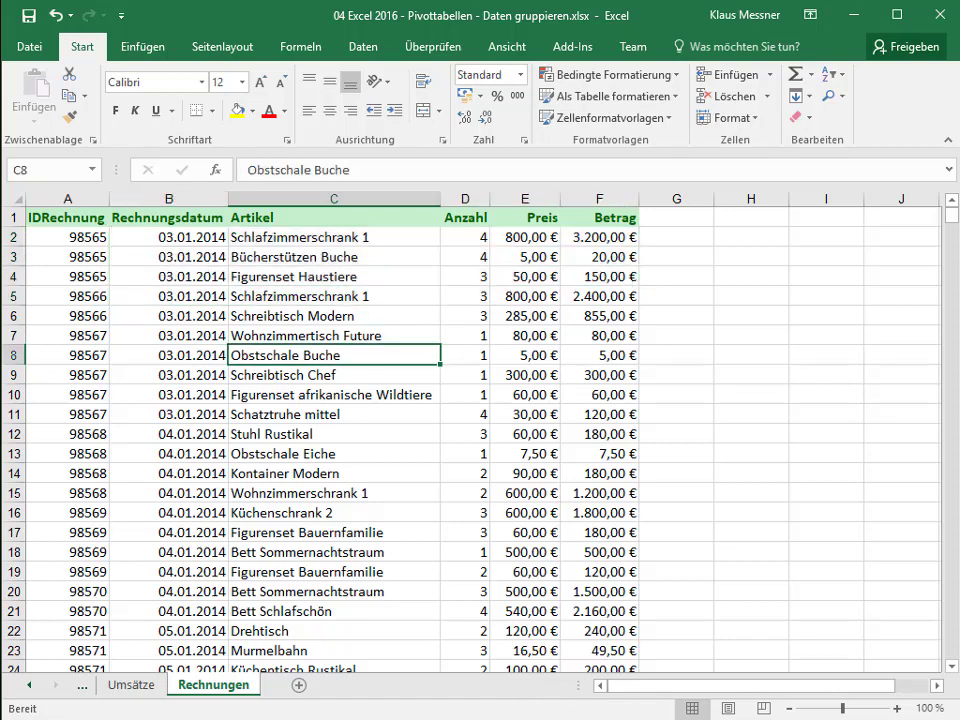
left_click(335, 237)
left_click(335, 257)
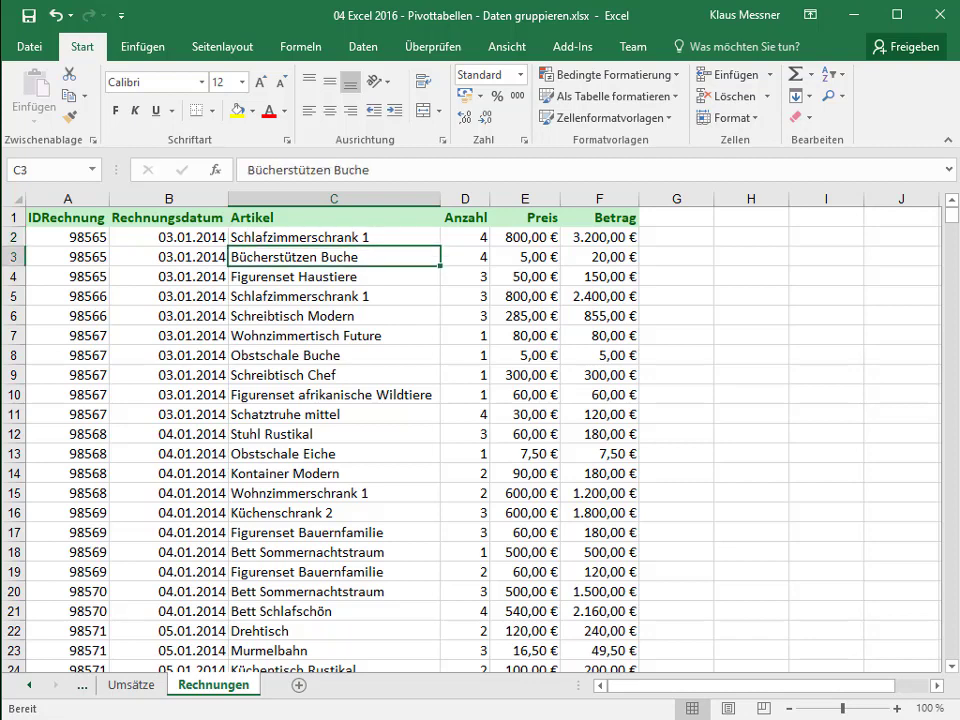
left_click(335, 276)
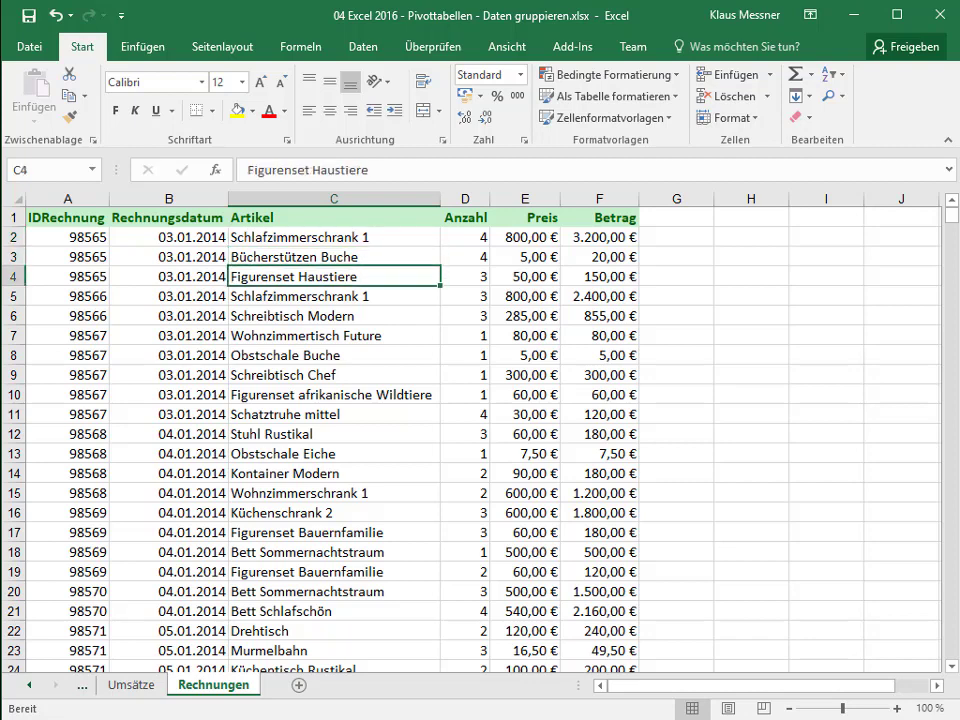
Confirm Betrag in F2 is quantity times price, then select the whole invoice table with Ctrl+A
left_click(465, 237)
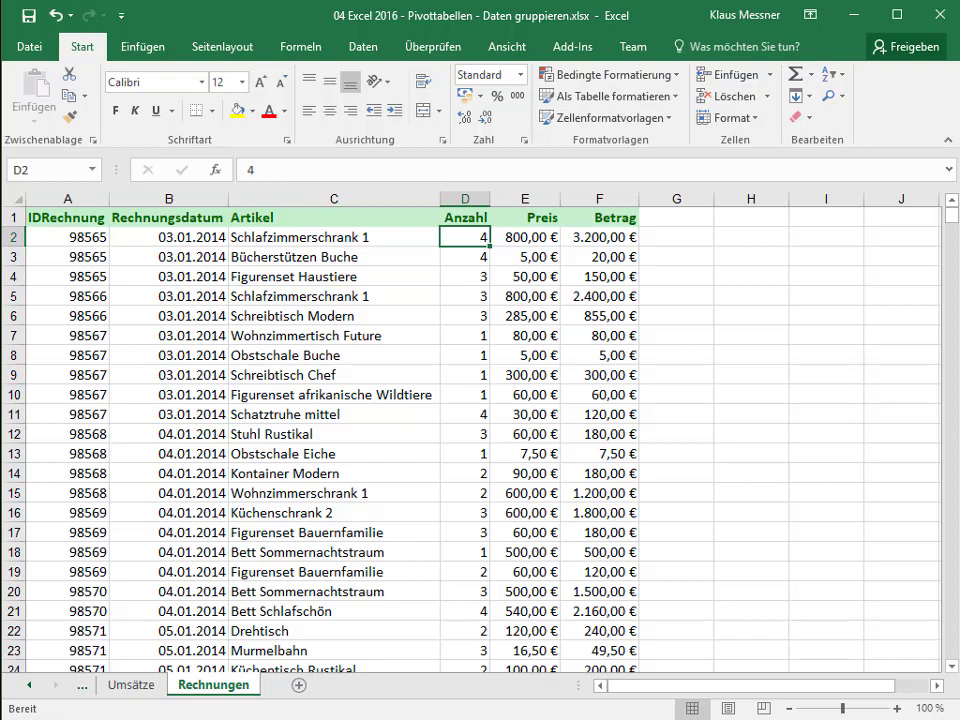
left_click(465, 257)
left_click(525, 237)
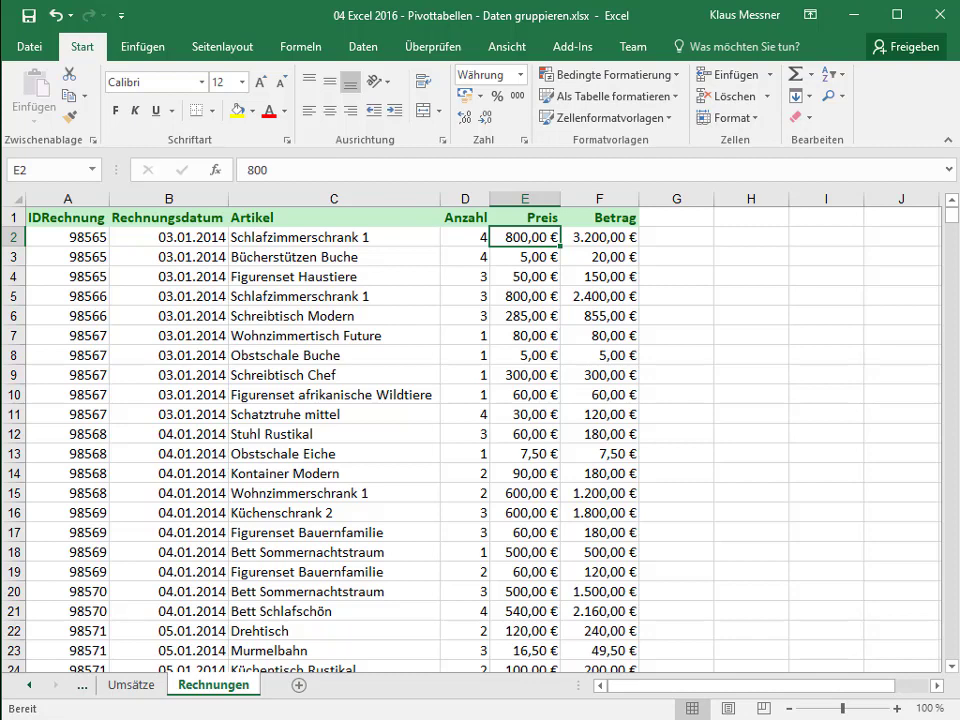
left_click(600, 237)
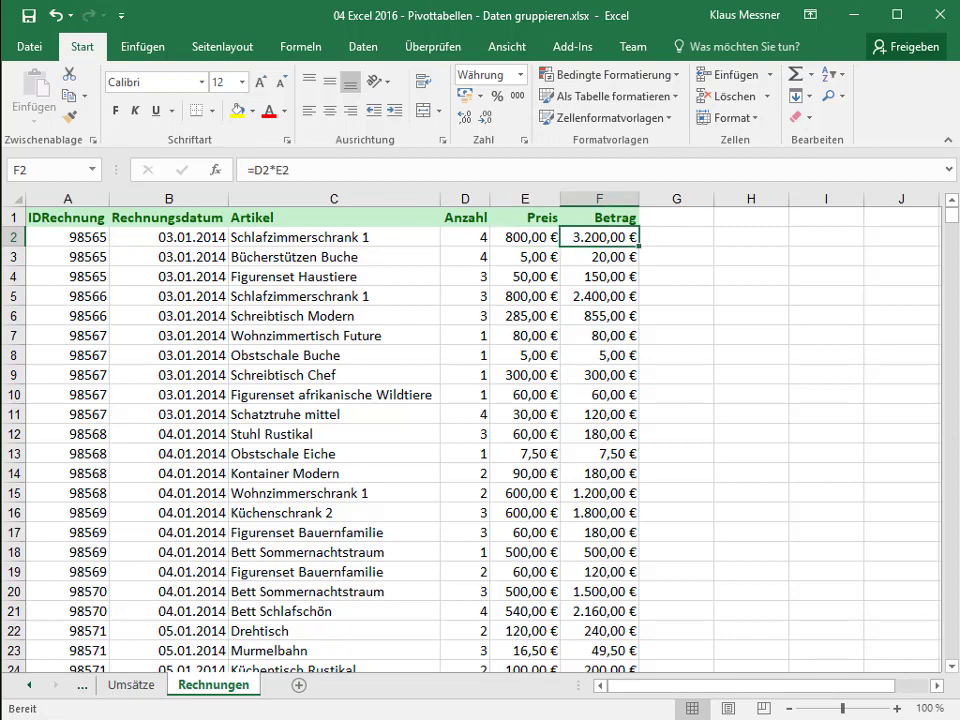
left_click(465, 237)
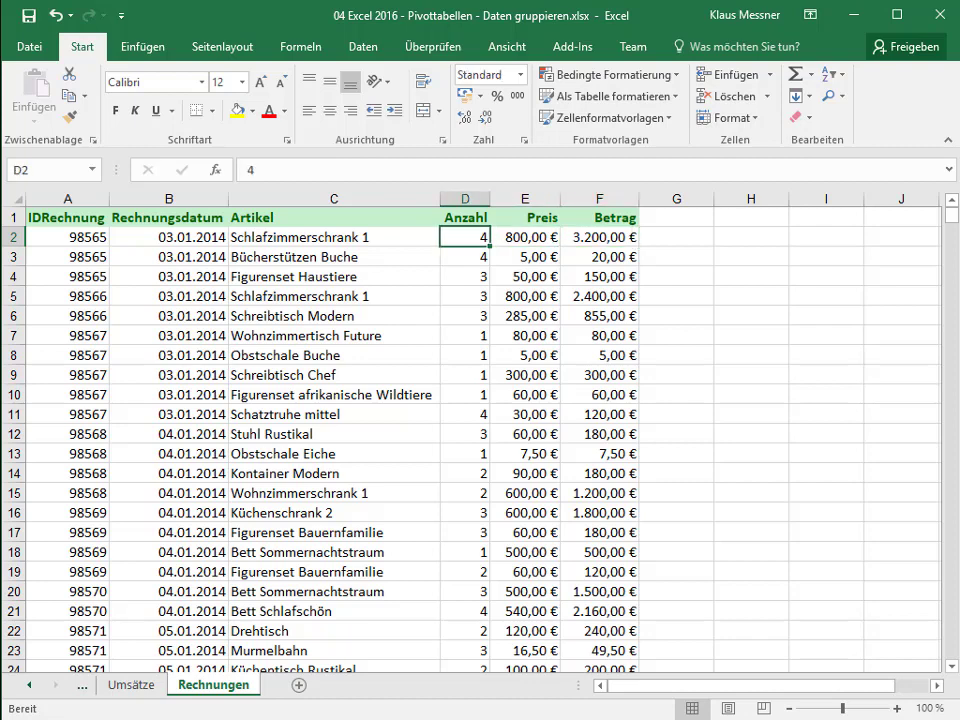
left_click(525, 237)
left_click(600, 237)
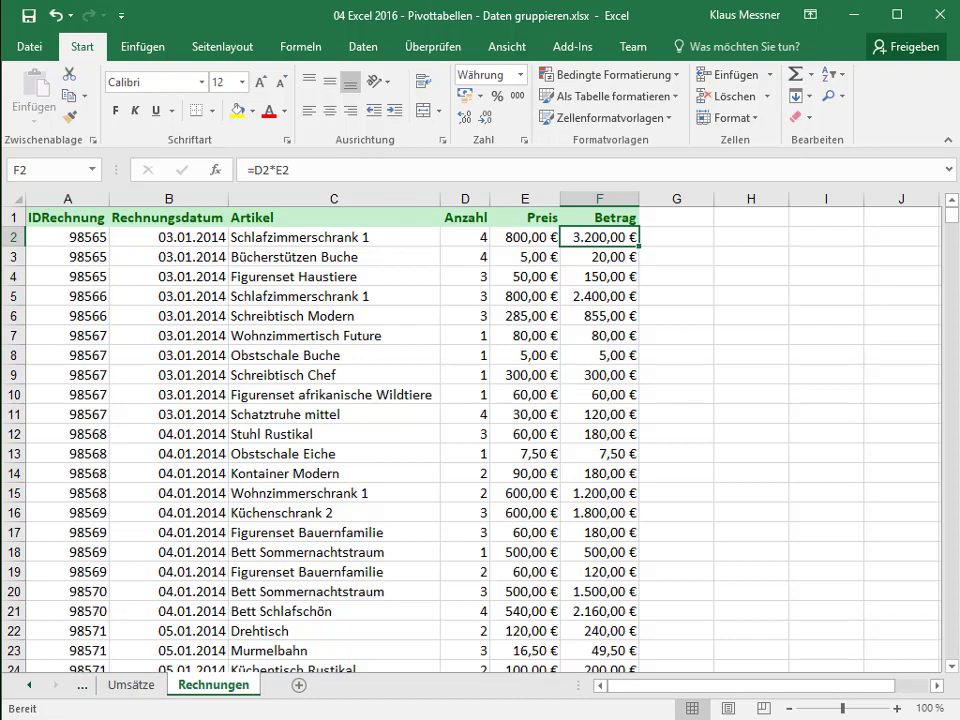
left_click(67, 236)
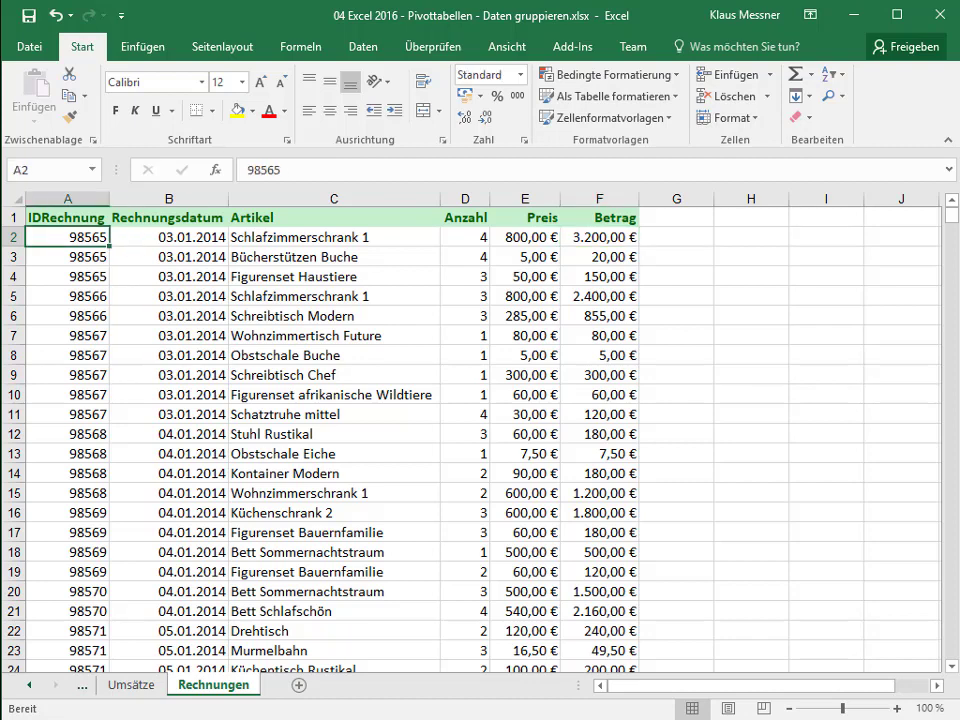
key("ctrl+a")
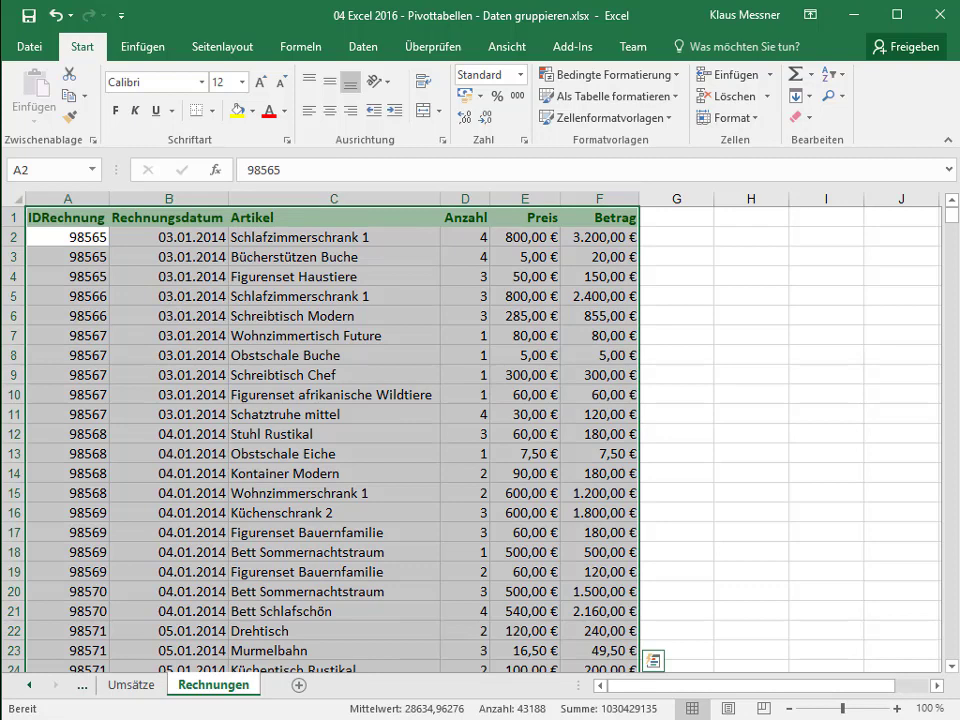
Insert a PivotTable from Rechnungen!$A$1:$F$7198 onto a new worksheet
left_click(142, 46)
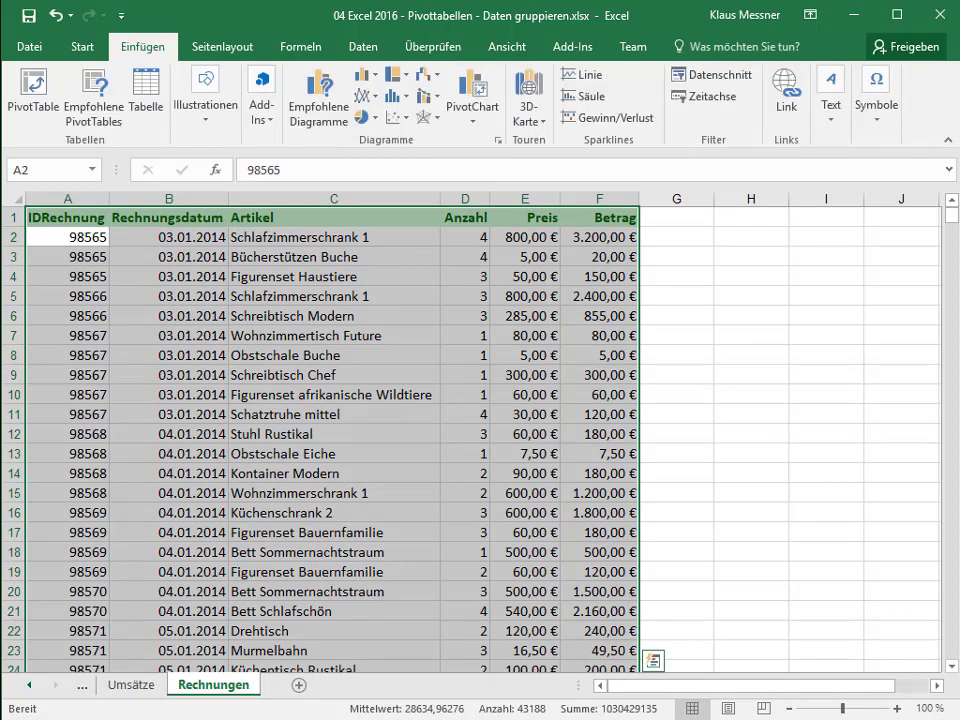
left_click(33, 90)
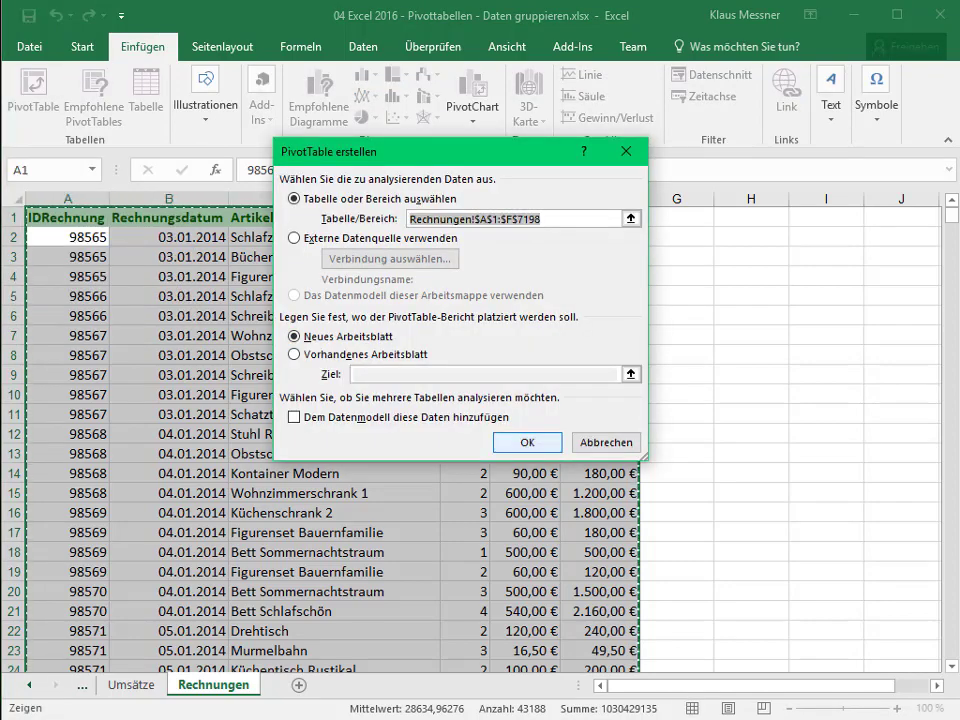
left_click(527, 442)
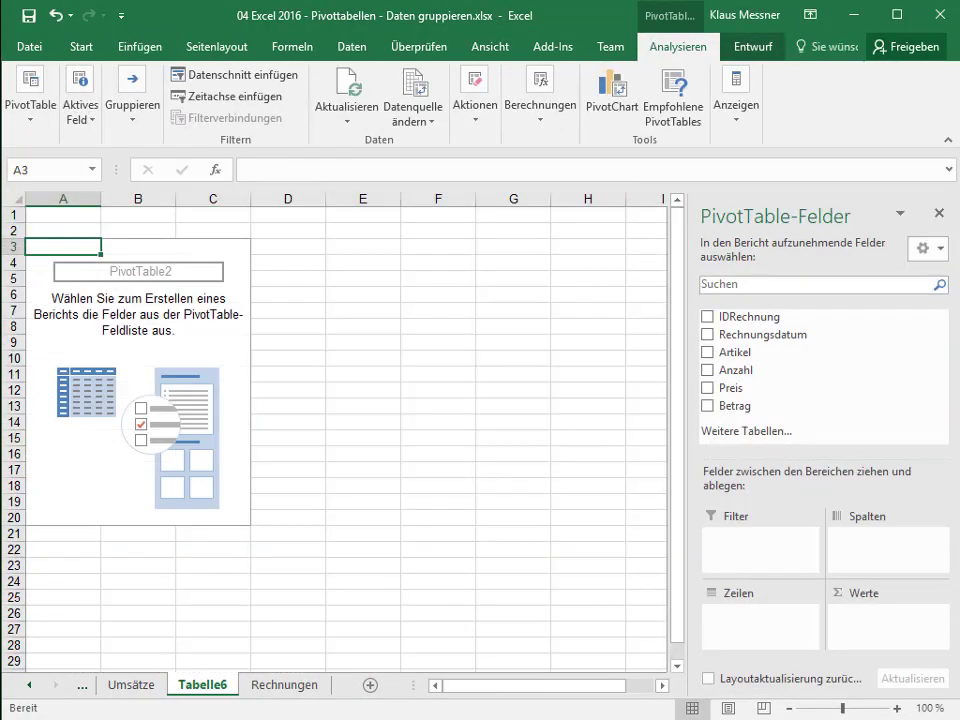
Rename the Tabelle6 sheet to 'Rechnungsauswertung'
right_click(205, 684)
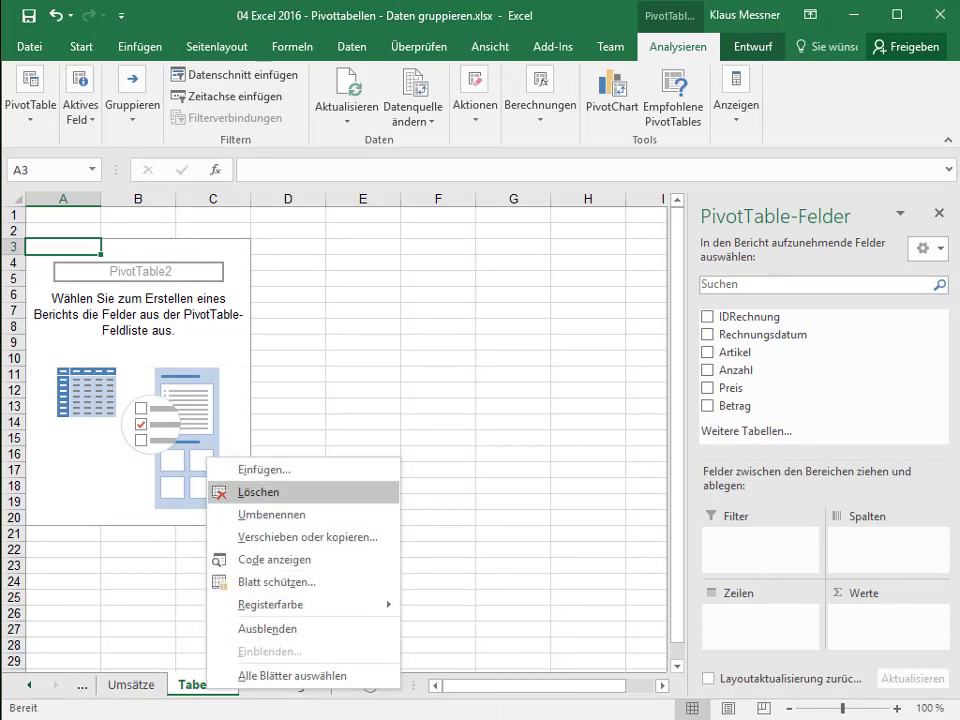
left_click(270, 514)
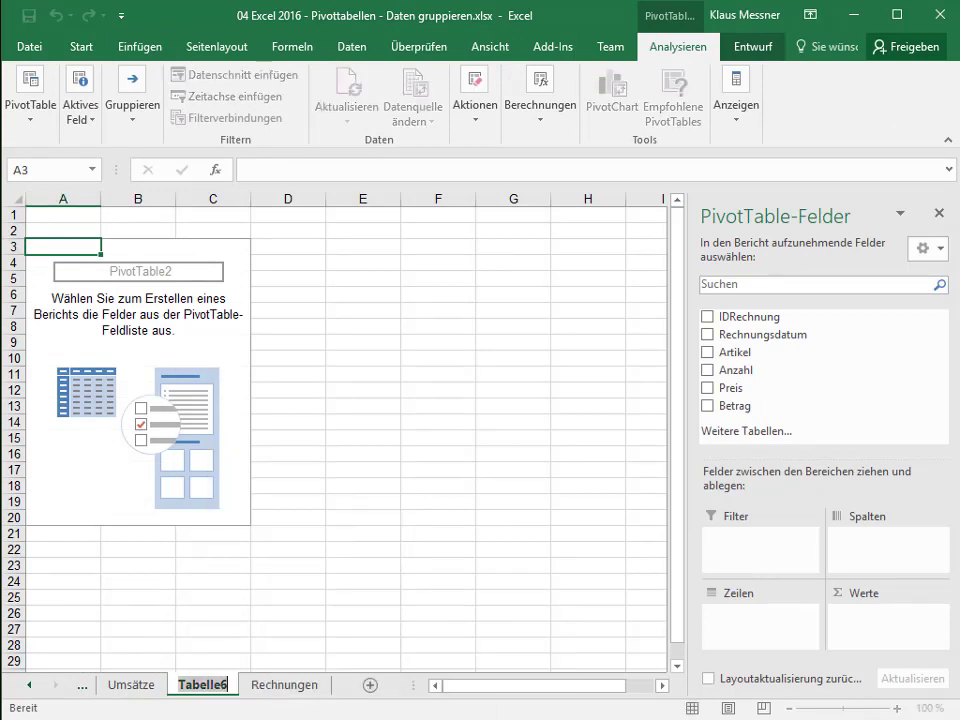
type("Rechnungs")
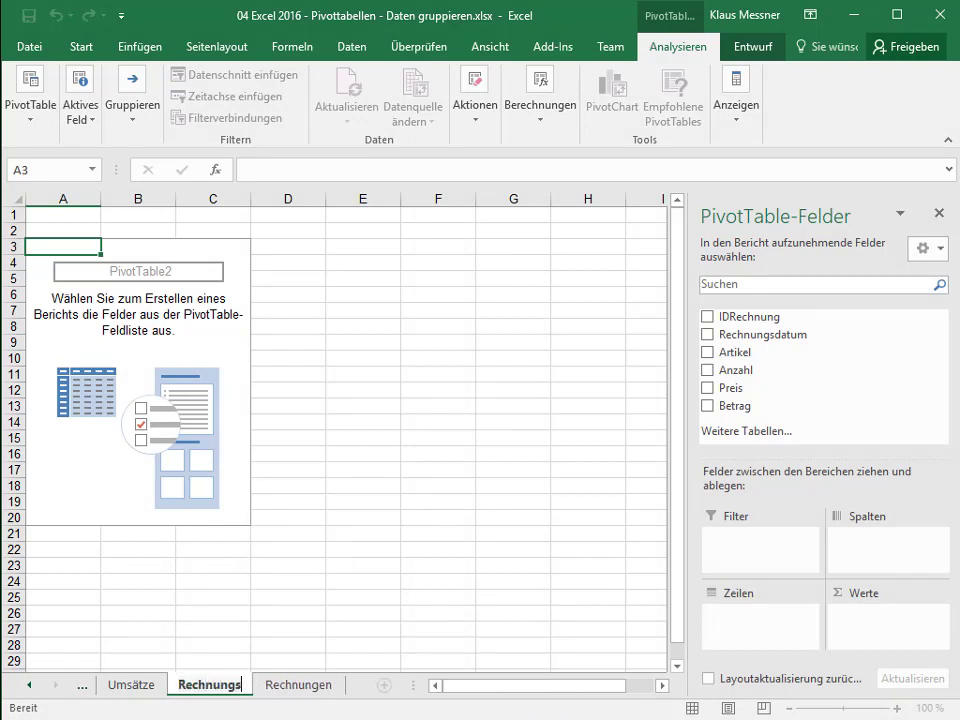
type("auswertun")
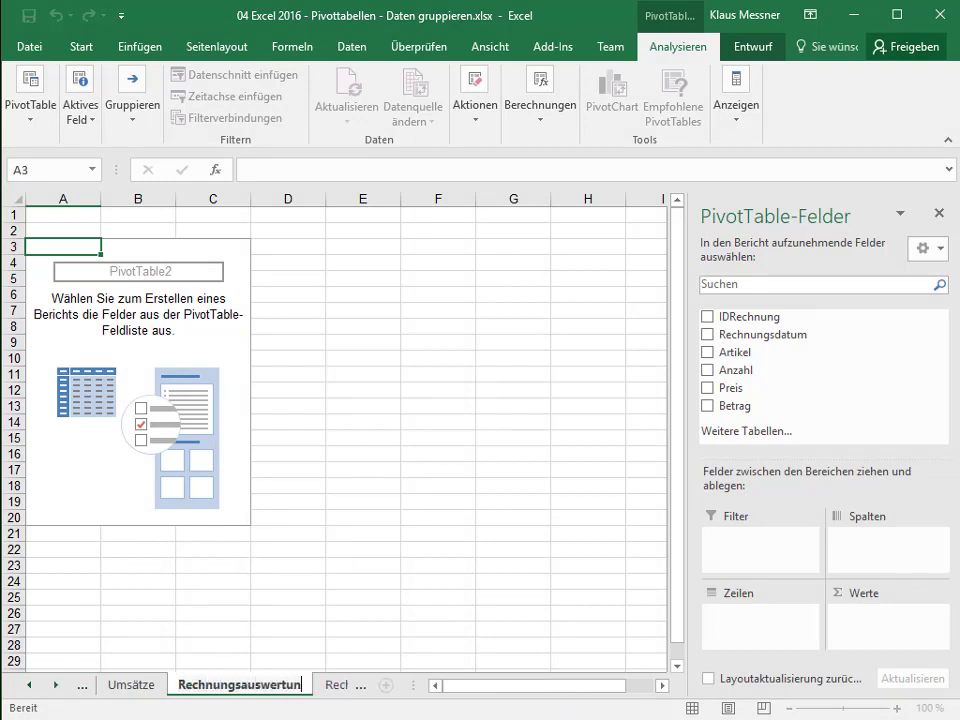
type("g")
key("Return")
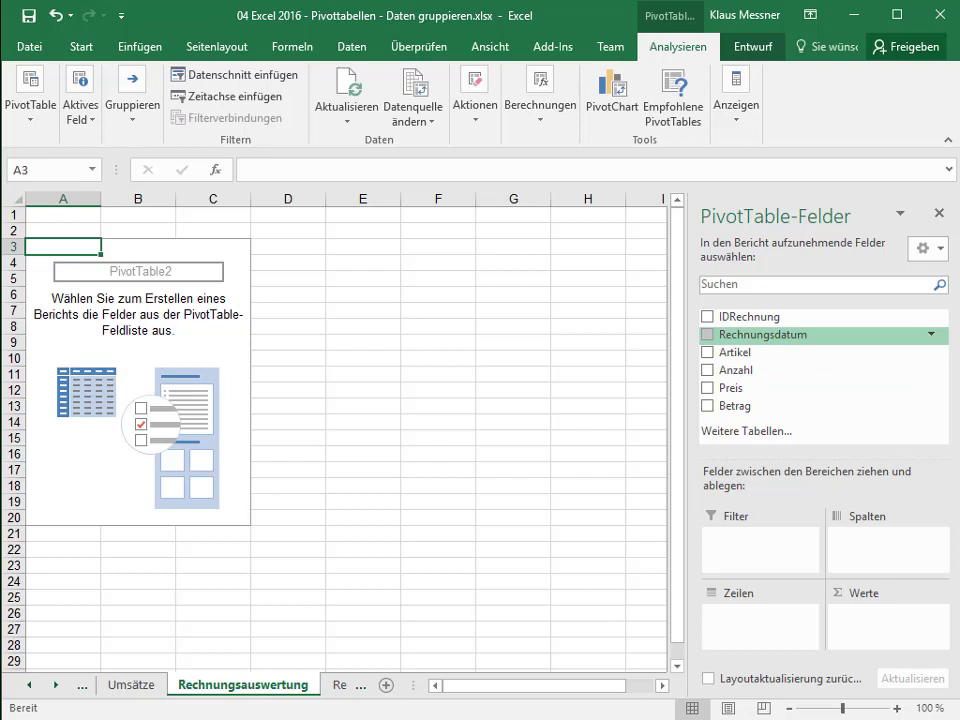
Add Rechnungsdatum to the rows as years 2014–2016, and check 2014's quarters and months
left_click_drag(750, 334, 771, 637)
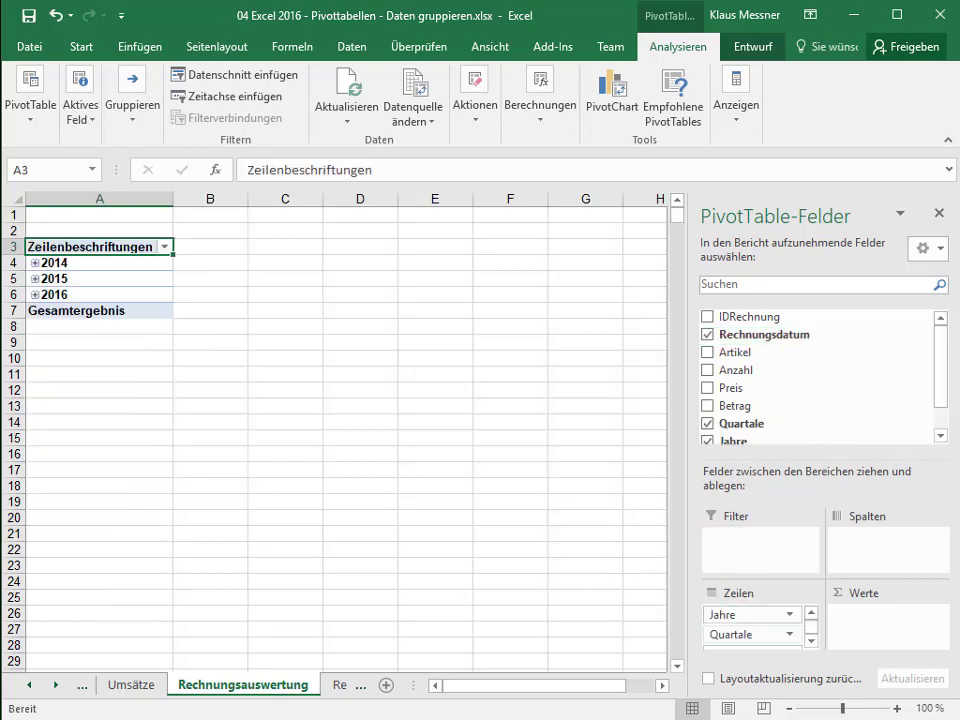
scroll(820, 378, "down", 1)
scroll(820, 378, "up", 1)
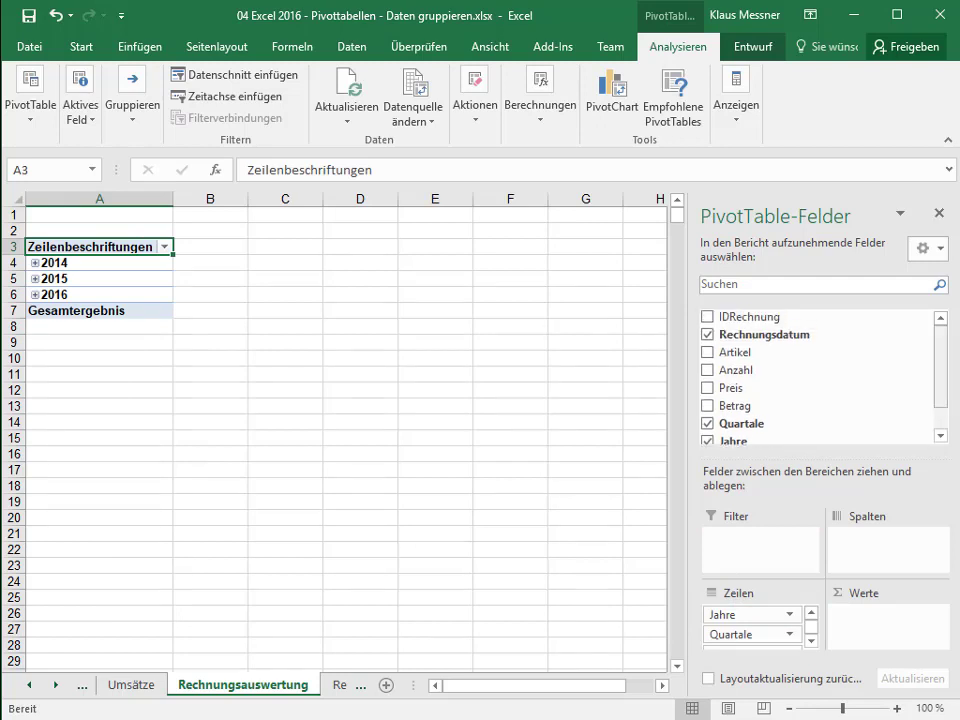
scroll(820, 378, "down", 1)
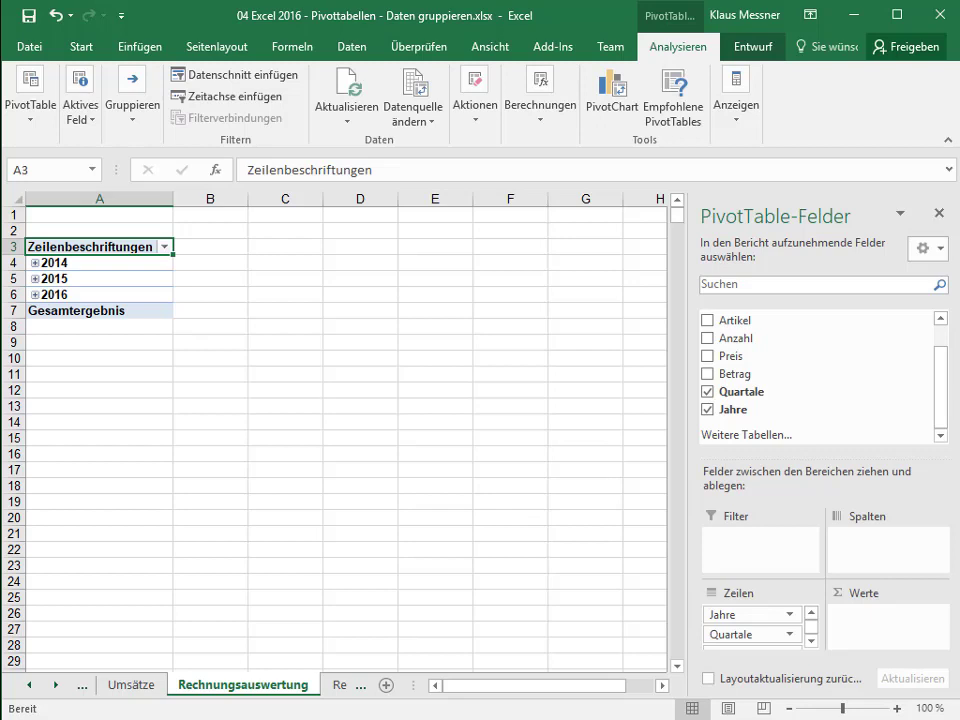
left_click(34, 262)
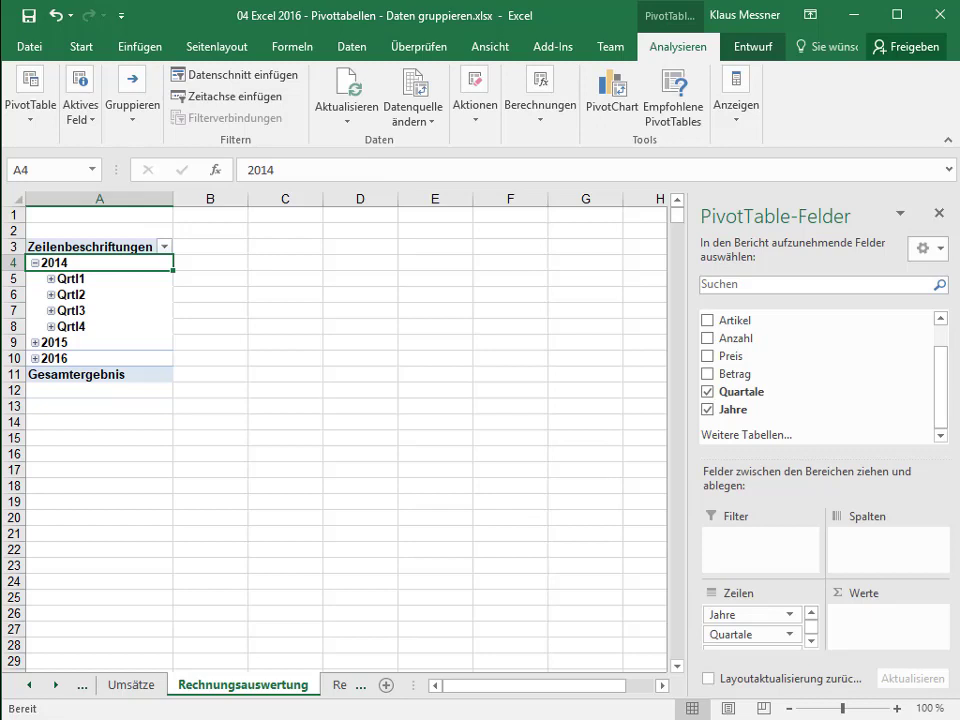
left_click(51, 278)
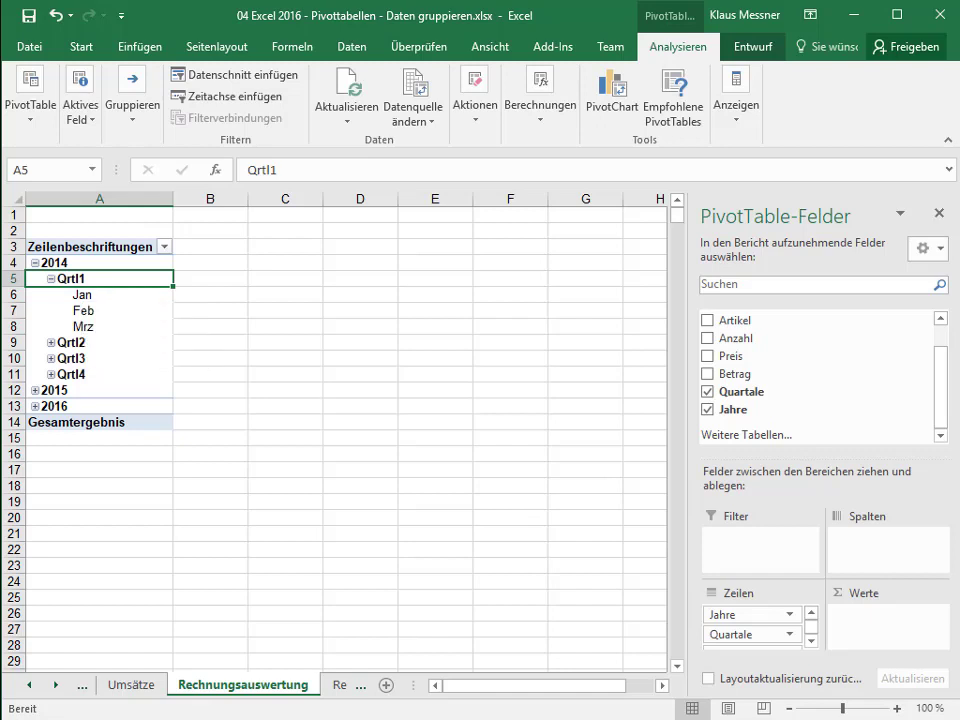
left_click(35, 262)
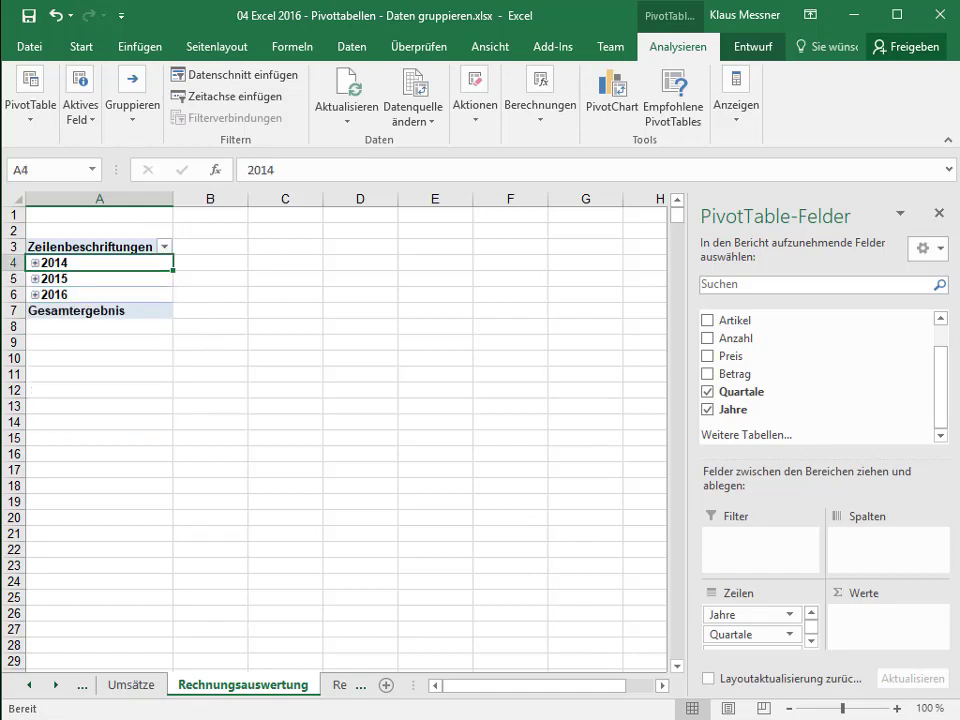
Add Summe von Betrag to the values in euro currency format with 0 decimals
left_click_drag(740, 373, 888, 614)
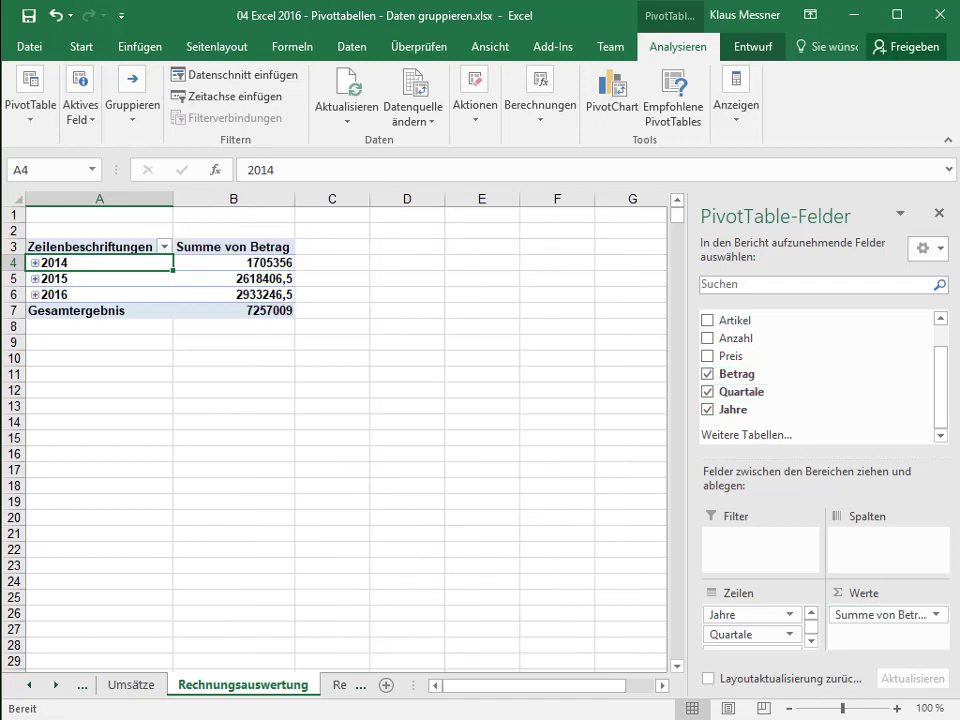
left_click(888, 614)
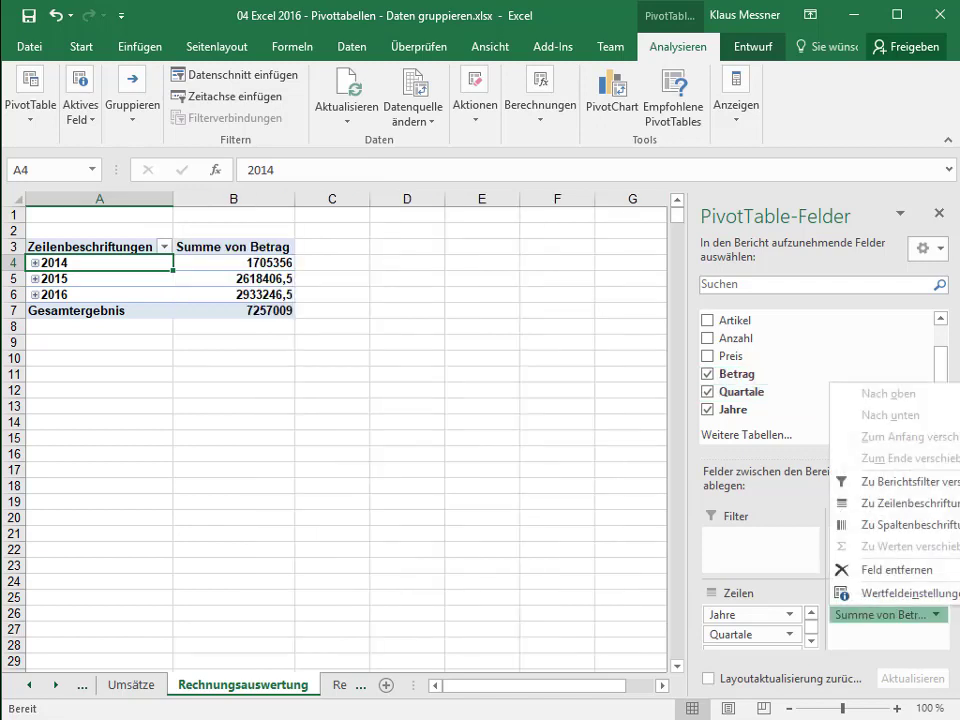
left_click(868, 651)
left_click(314, 430)
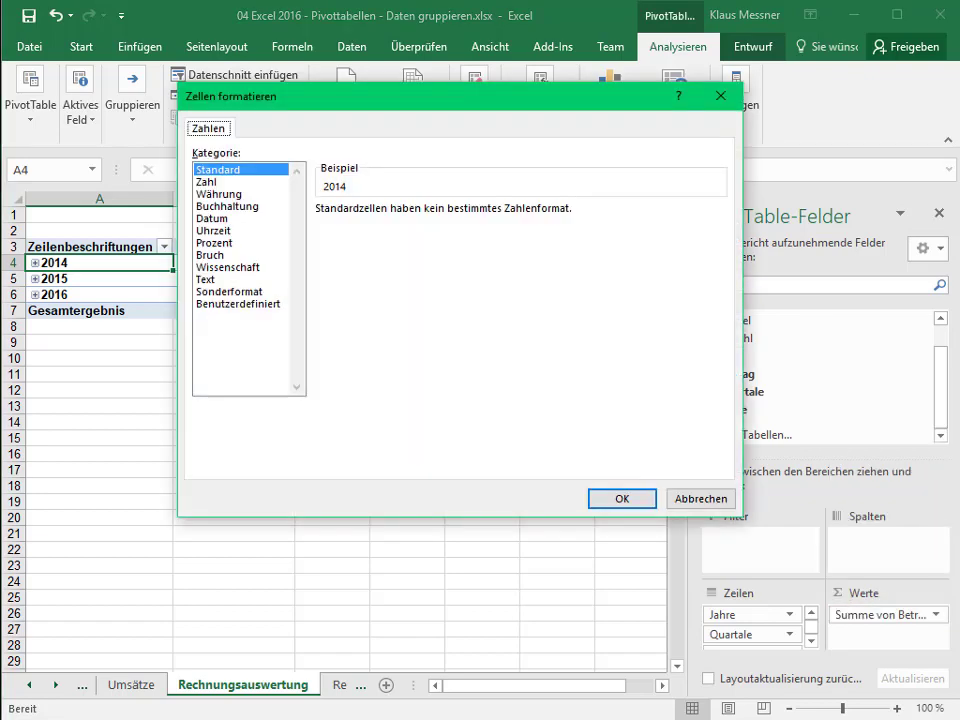
left_click(242, 194)
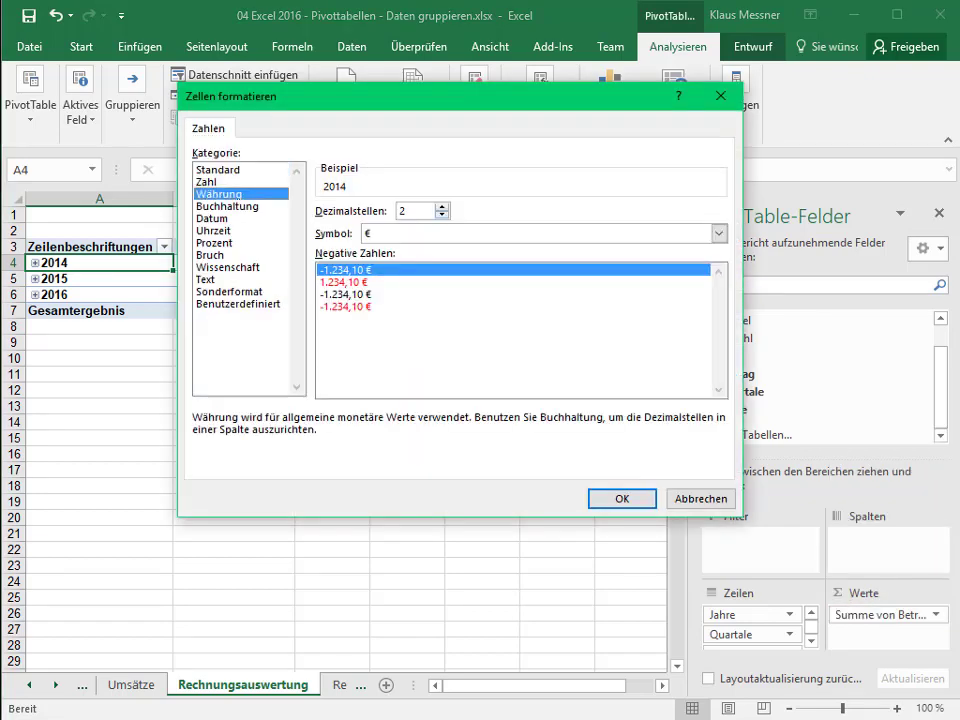
type("0")
key("Return")
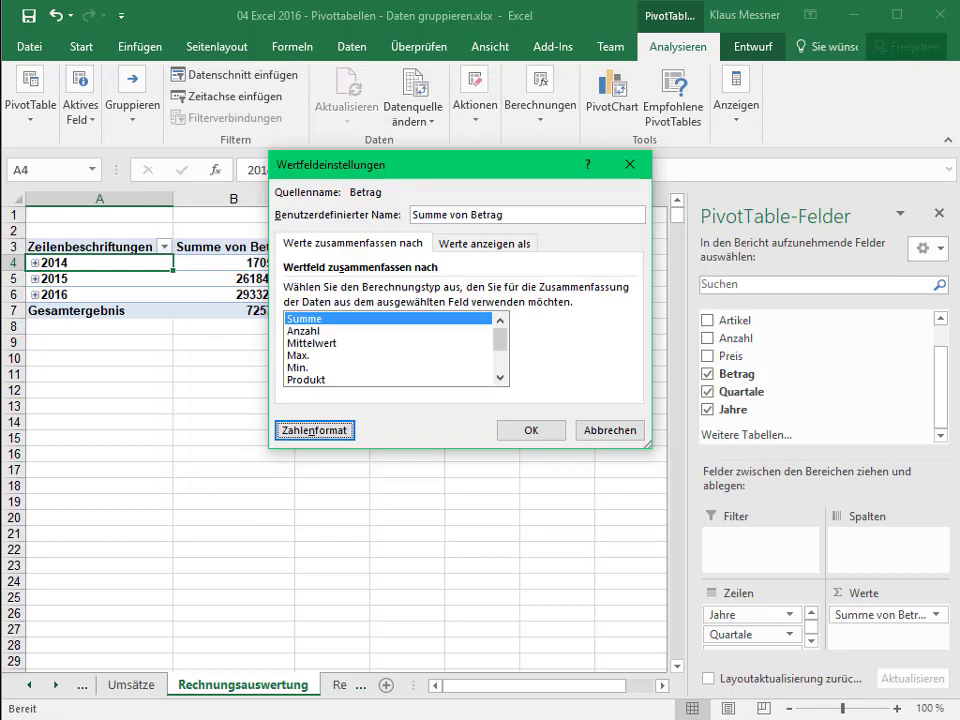
key("Return")
key("Up")
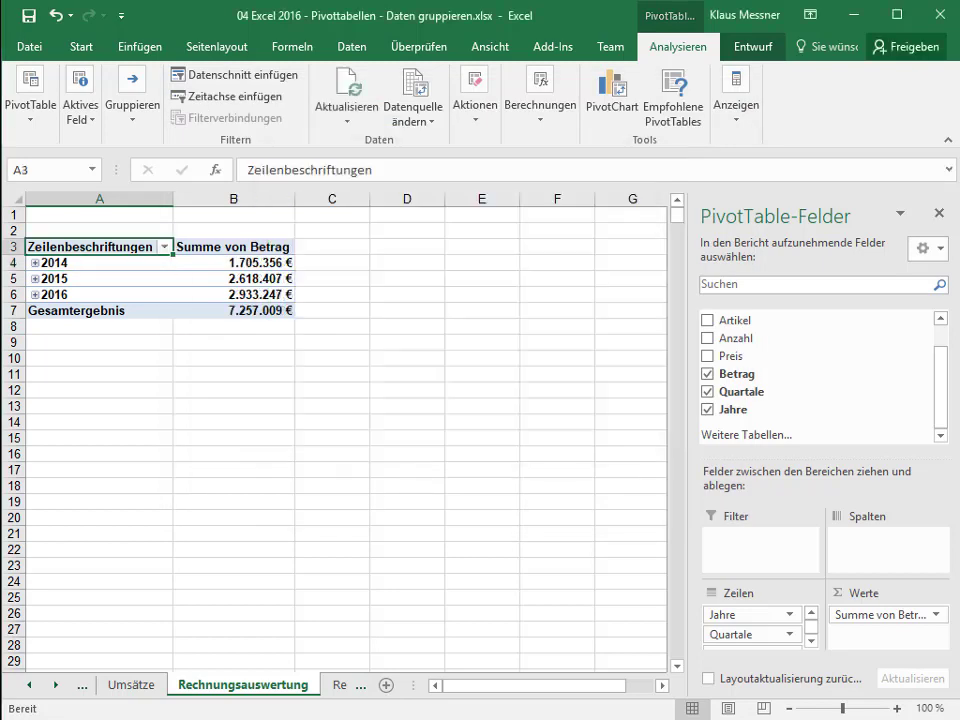
Apply a blue medium PivotTable style
left_click(752, 46)
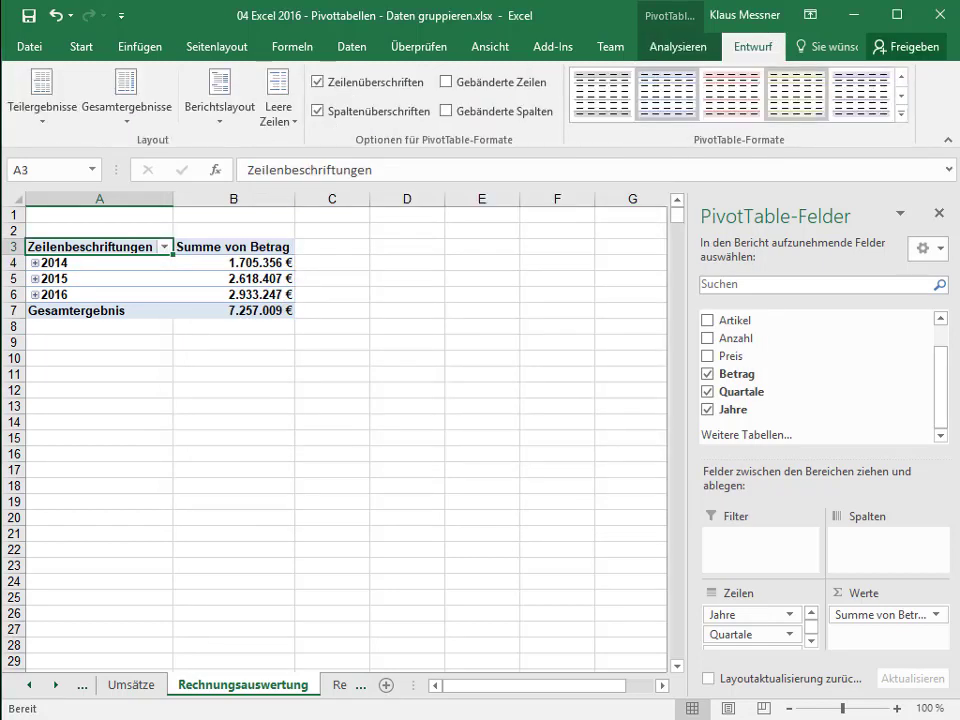
left_click(950, 124)
left_click(668, 395)
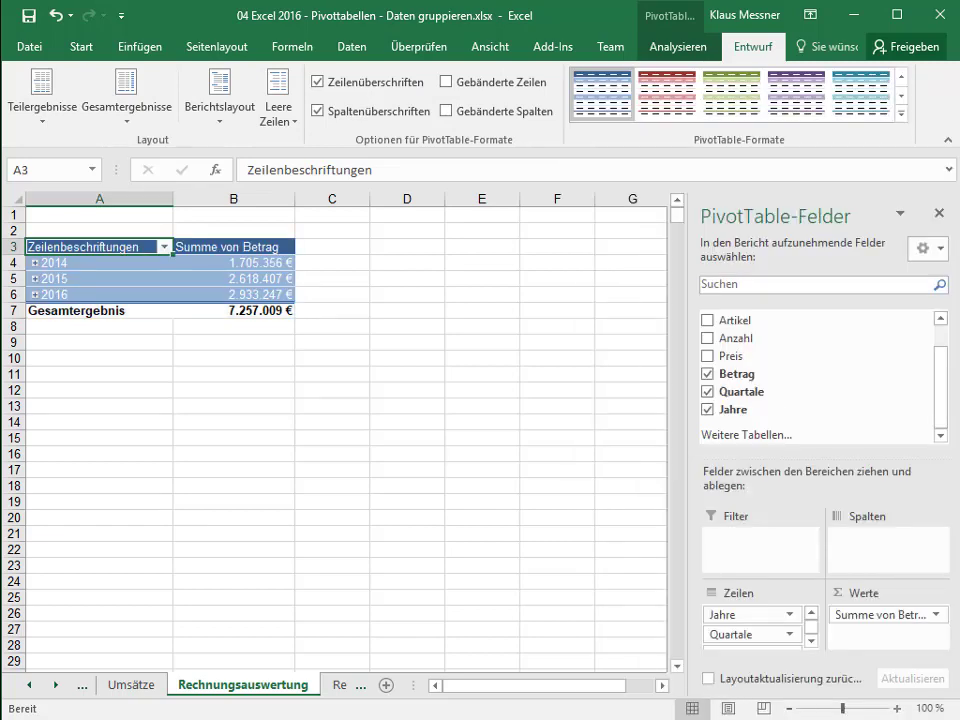
Change the row-label header from Zeilenbeschriftungen to 'Zeitraum'
left_click(896, 708)
left_click(896, 708)
scroll(350, 400, "up", 1)
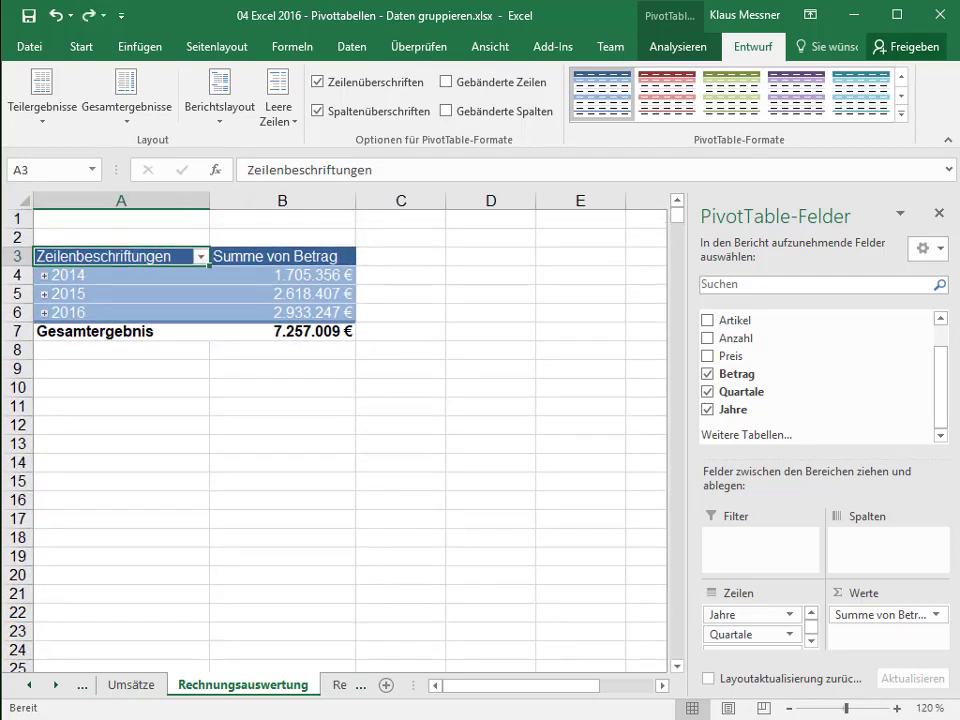
double_click(309, 170)
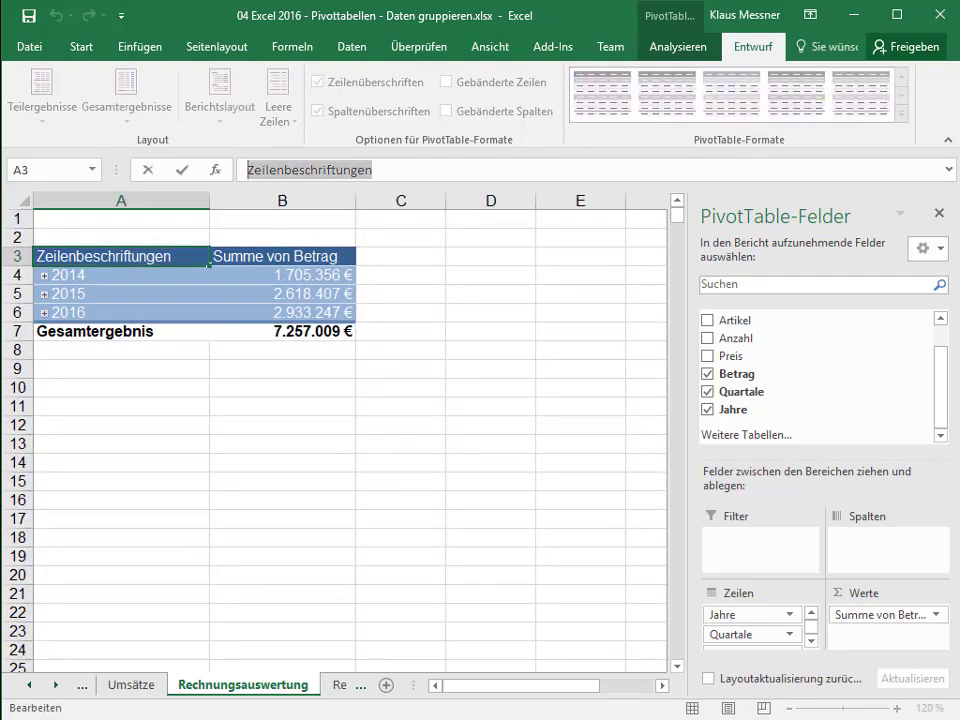
type("Zei")
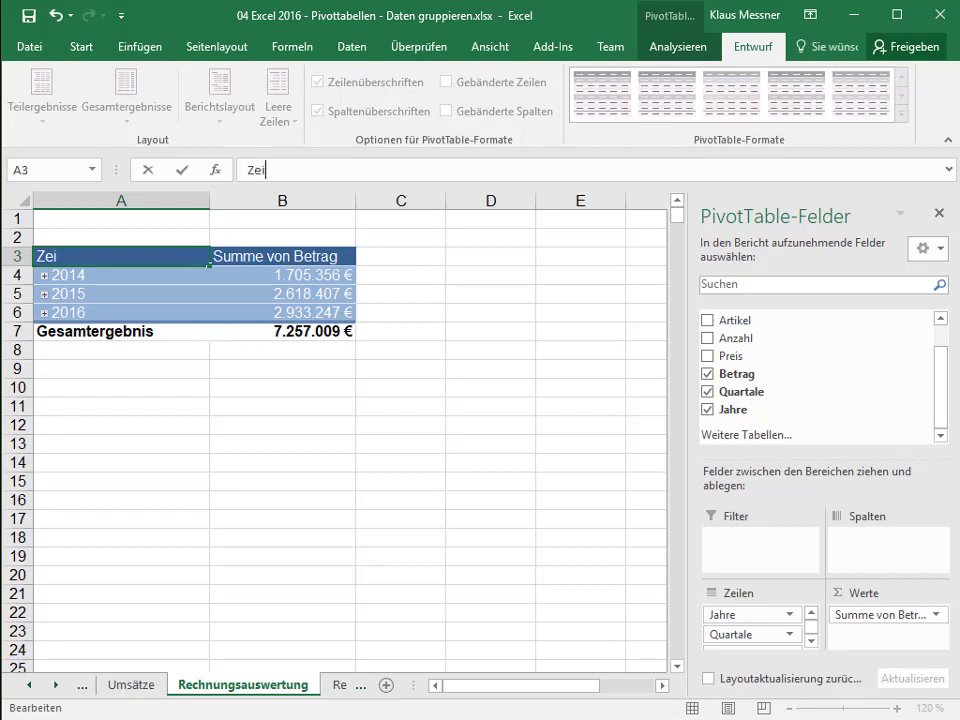
type("traum")
key("Return")
left_click(120, 256)
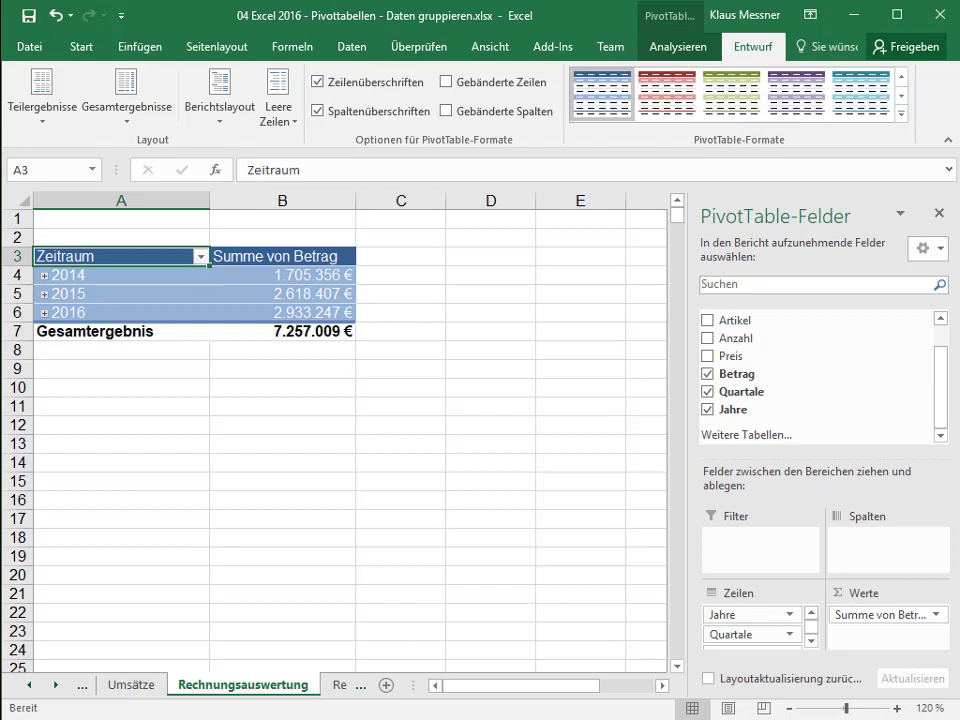
left_click_drag(80, 275, 280, 275)
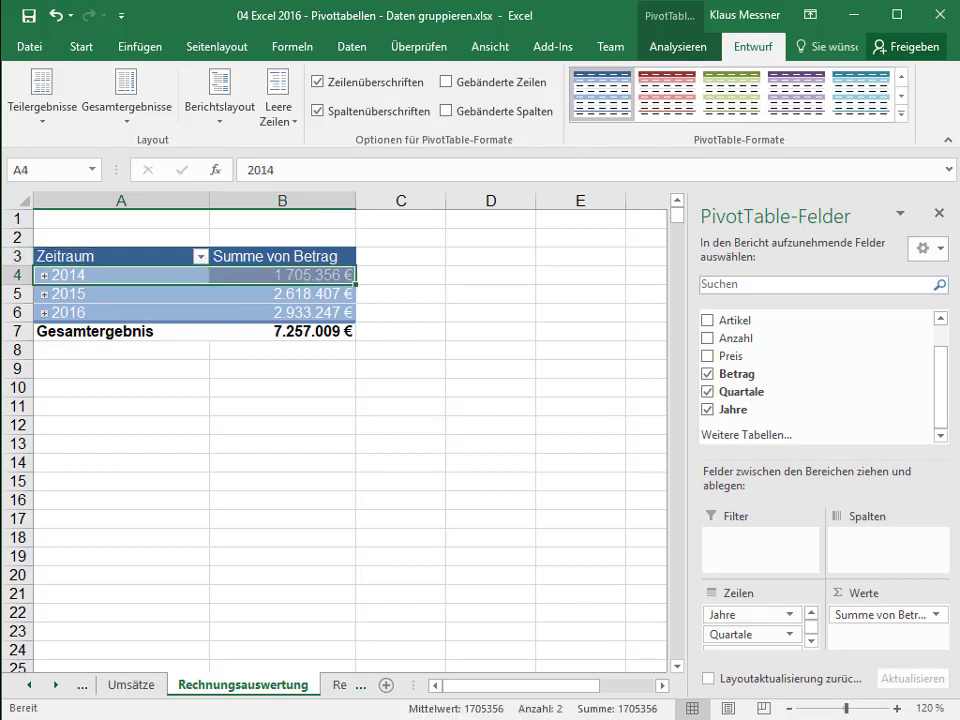
Remove the year and quarter grouping with Gruppierung aufheben
left_click(43, 275)
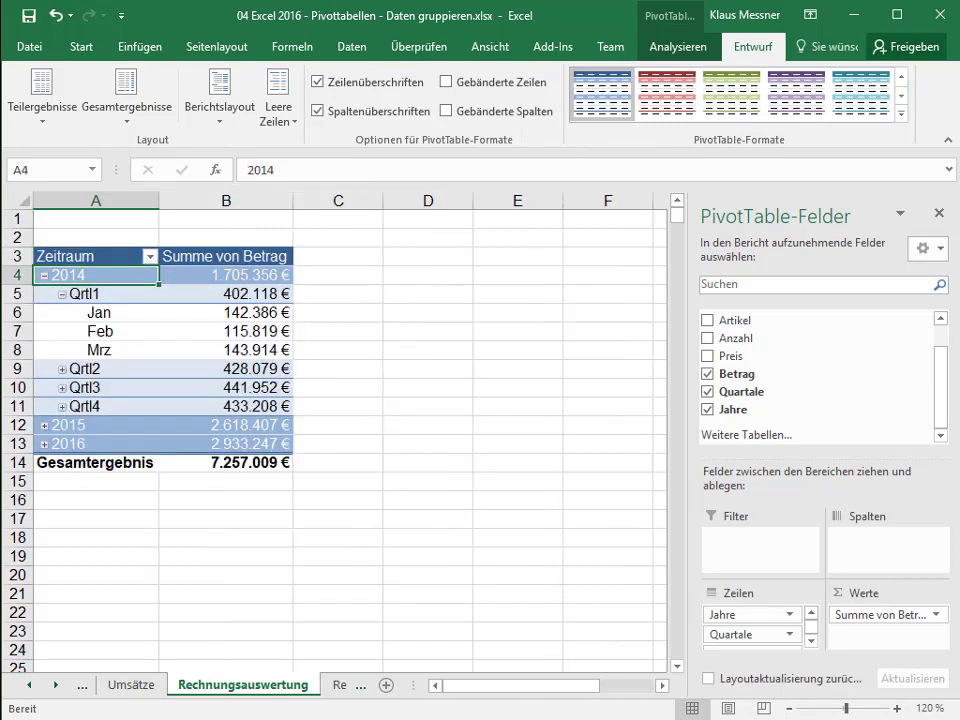
left_click(43, 275)
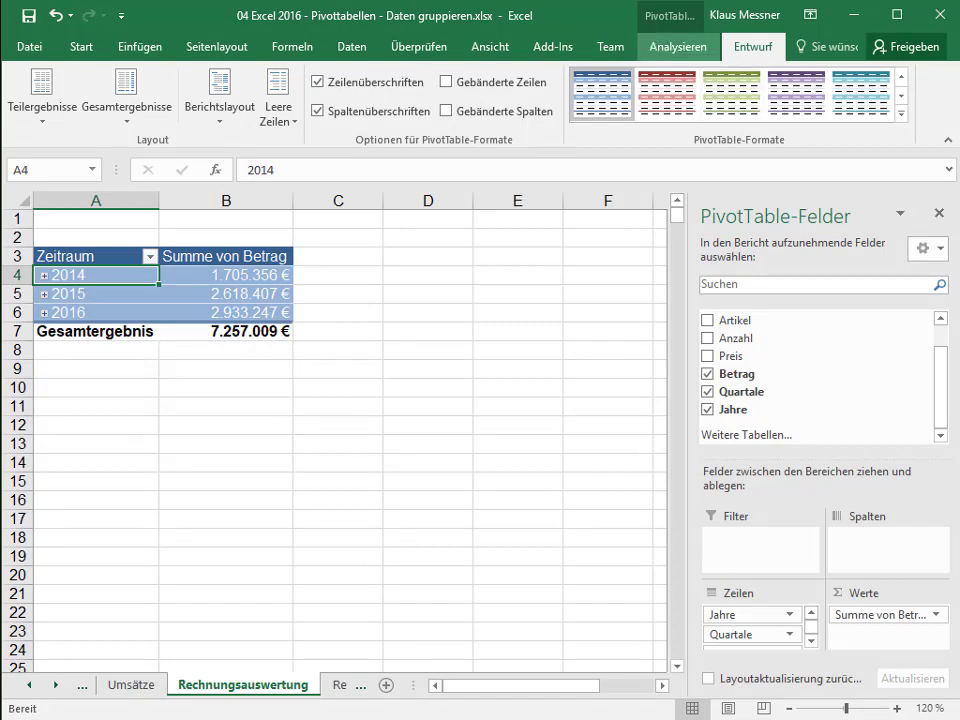
left_click(677, 46)
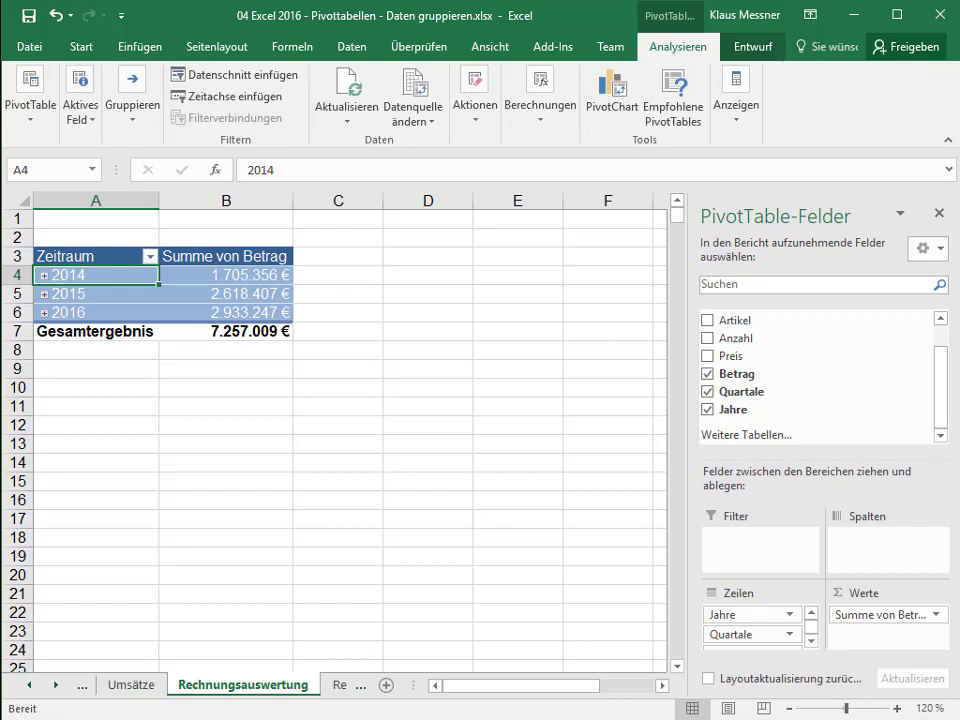
left_click(132, 100)
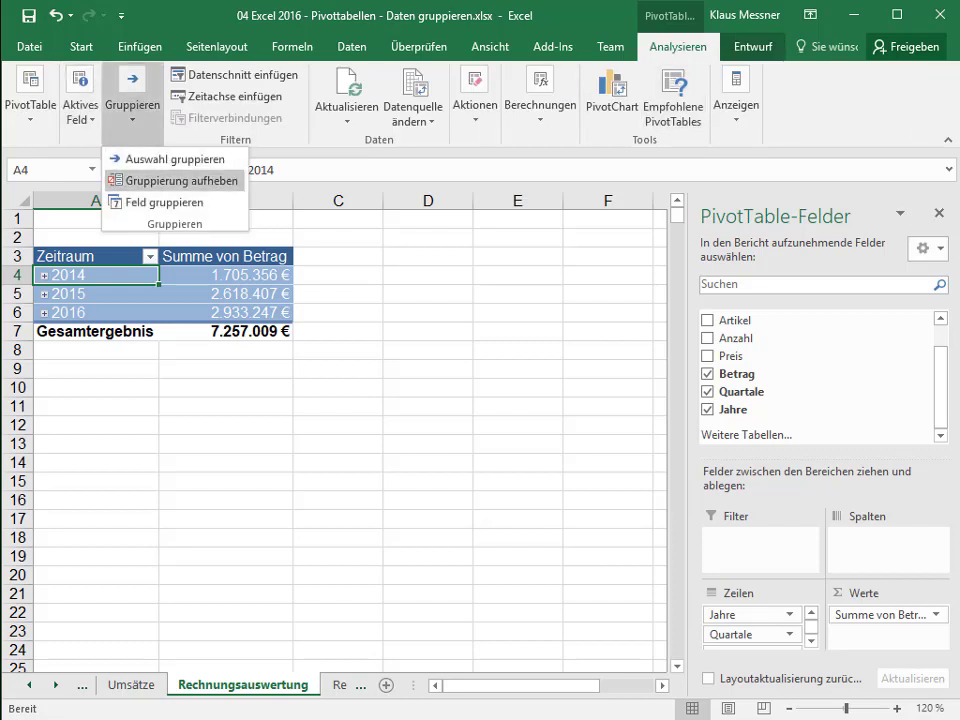
left_click(175, 180)
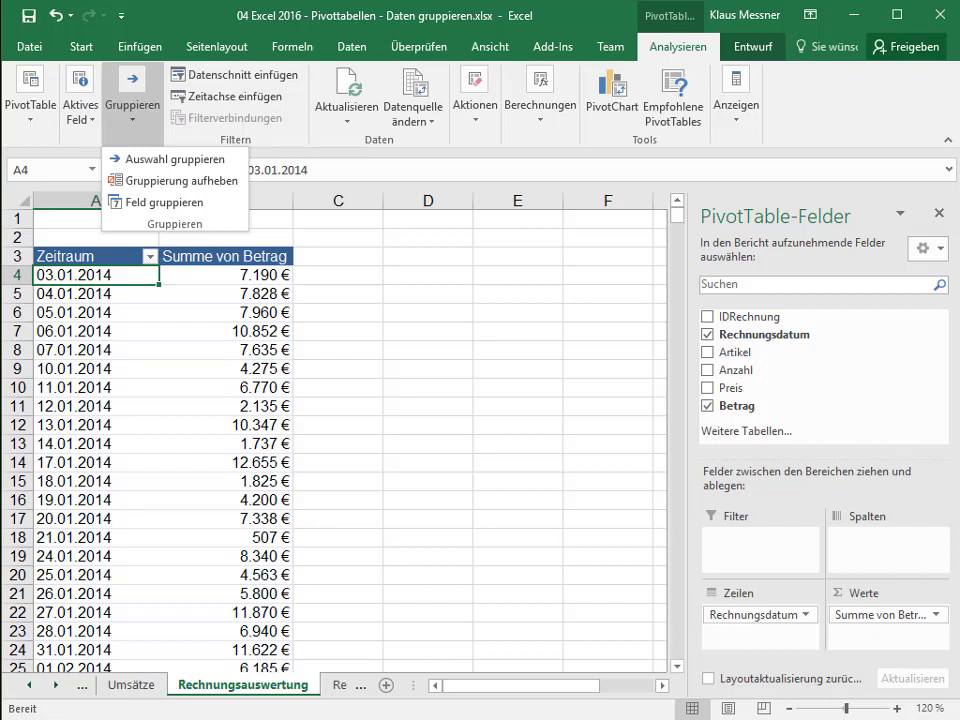
key("Escape")
Browse the individual invoice dates and their amounts, e.g. 03.01.2014 with 7.190 €
scroll(340, 440, "down", 5)
scroll(340, 440, "down", 1)
scroll(340, 440, "down", 6)
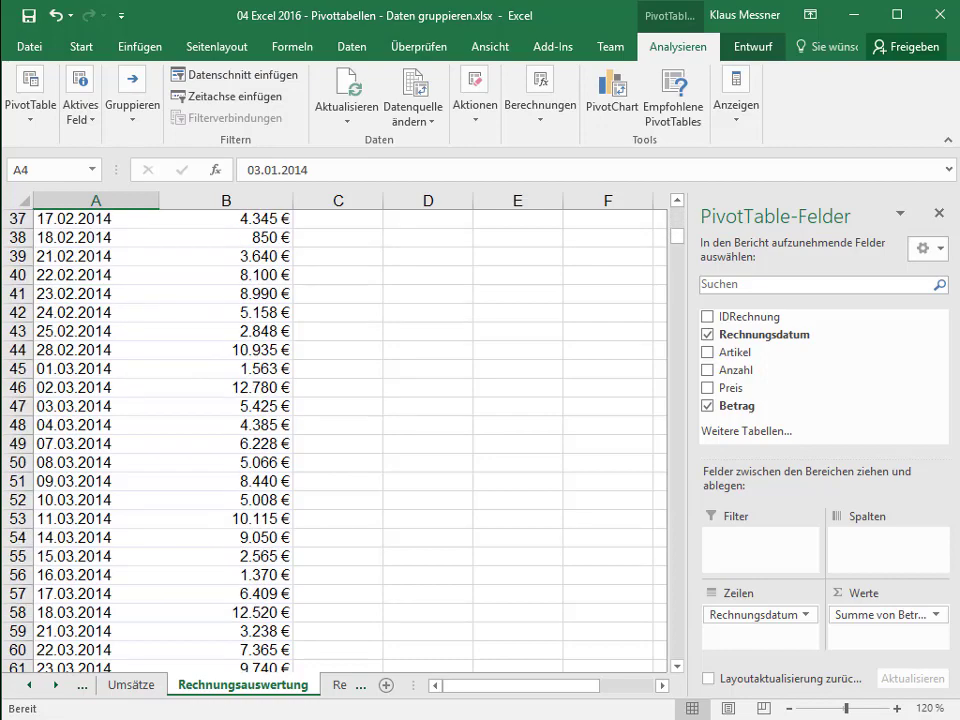
scroll(340, 440, "up", 6)
scroll(340, 440, "up", 6)
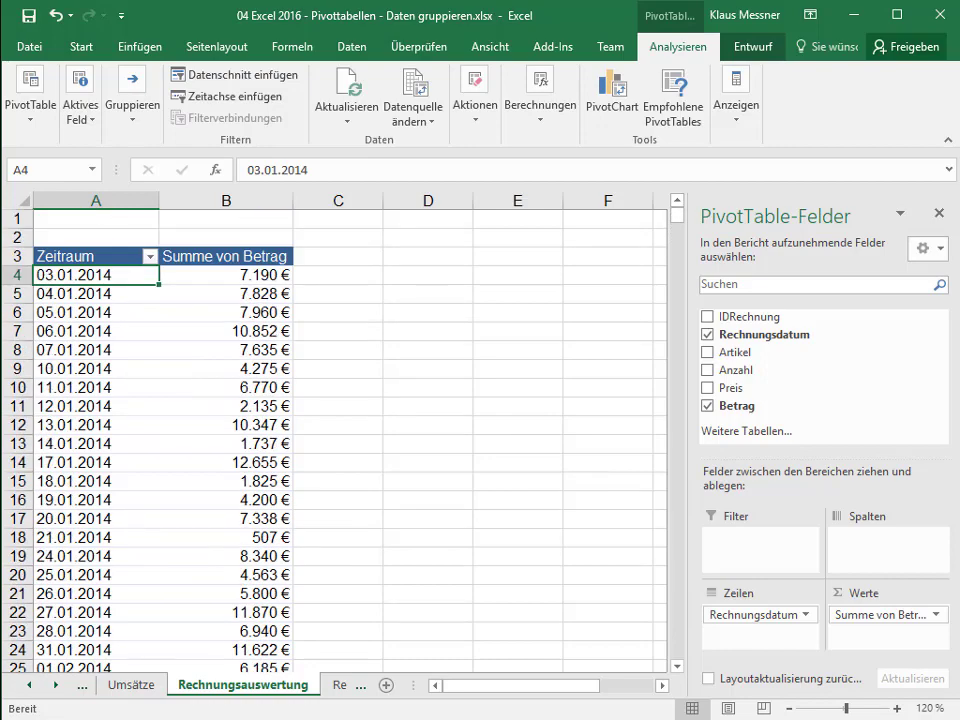
scroll(100, 300, "down", 7)
scroll(100, 300, "down", 6)
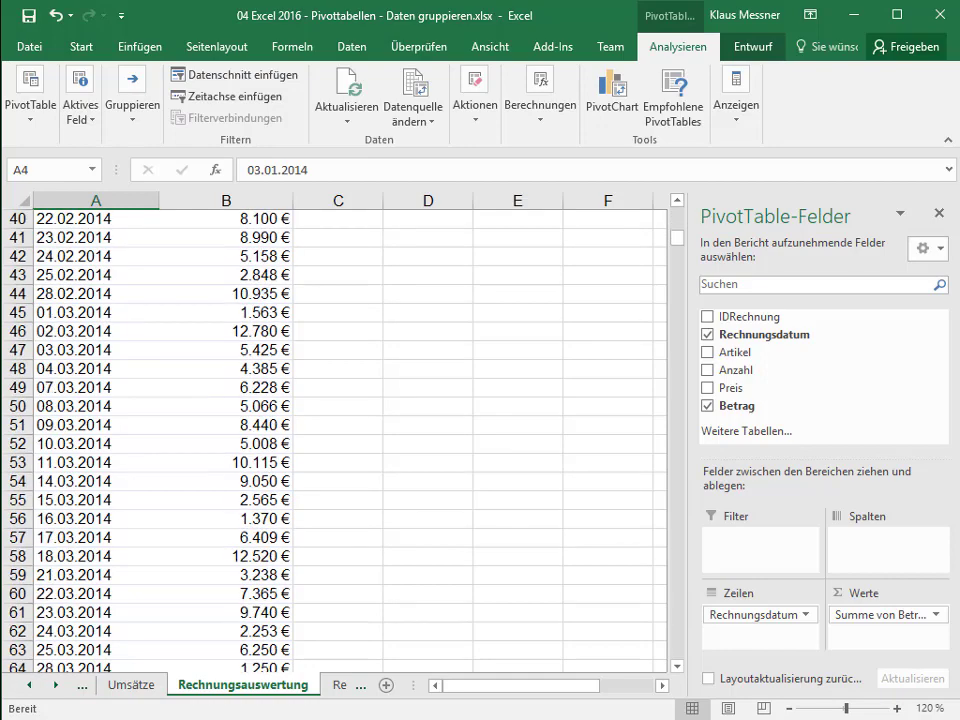
scroll(100, 300, "down", 6)
scroll(340, 440, "up", 7)
scroll(340, 440, "up", 11)
scroll(340, 440, "up", 1)
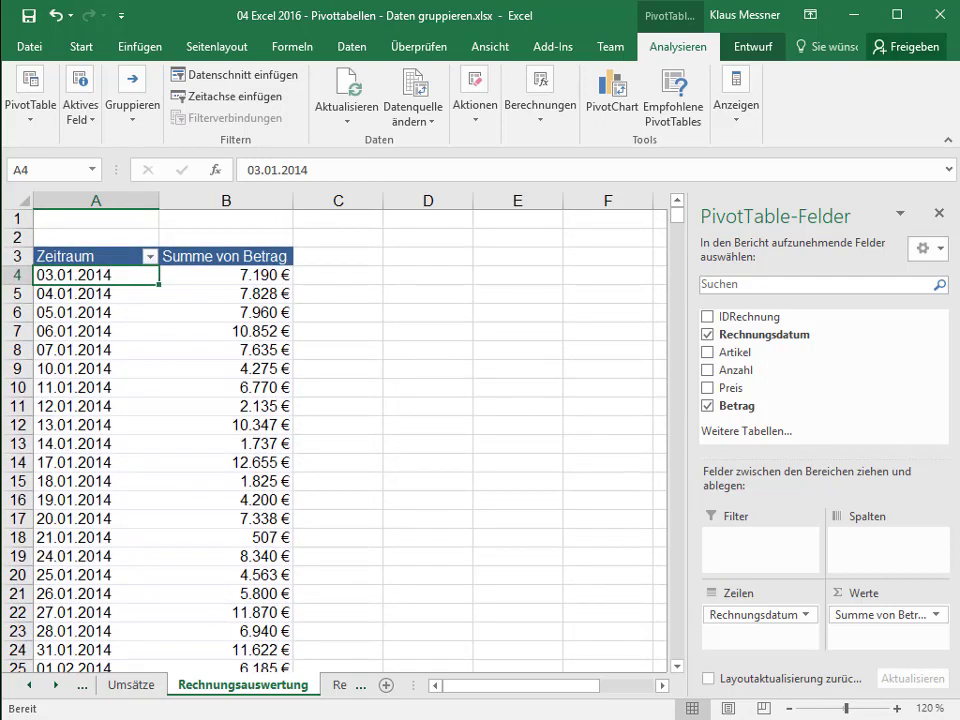
left_click(132, 110)
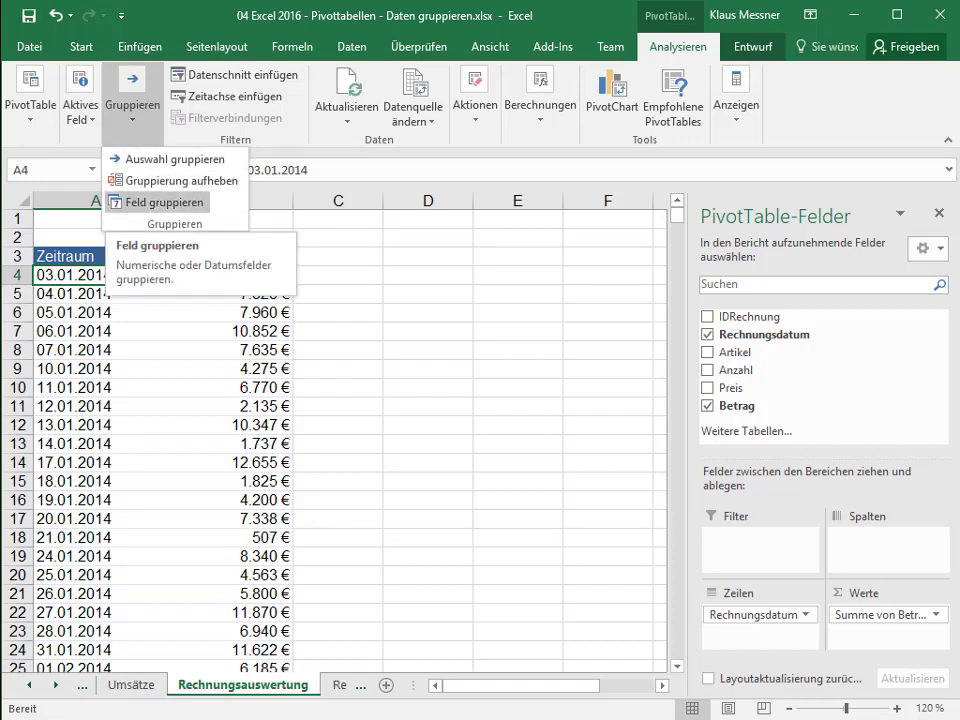
Group the invoice dates by Jahre only, giving totals for 2014, 2015 and 2016
left_click(163, 202)
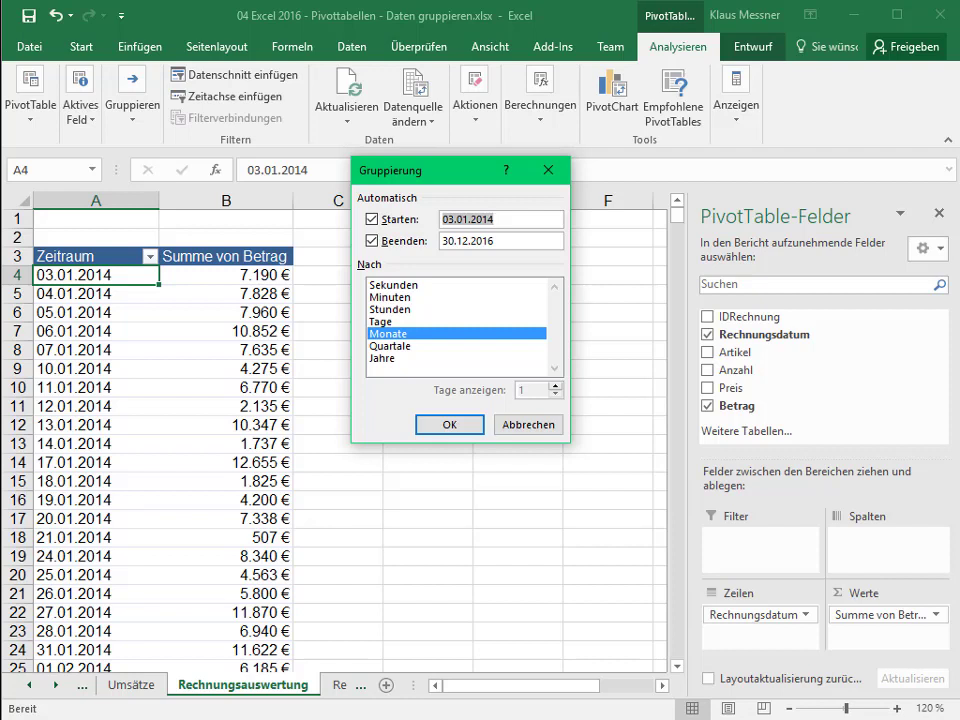
left_click(382, 358)
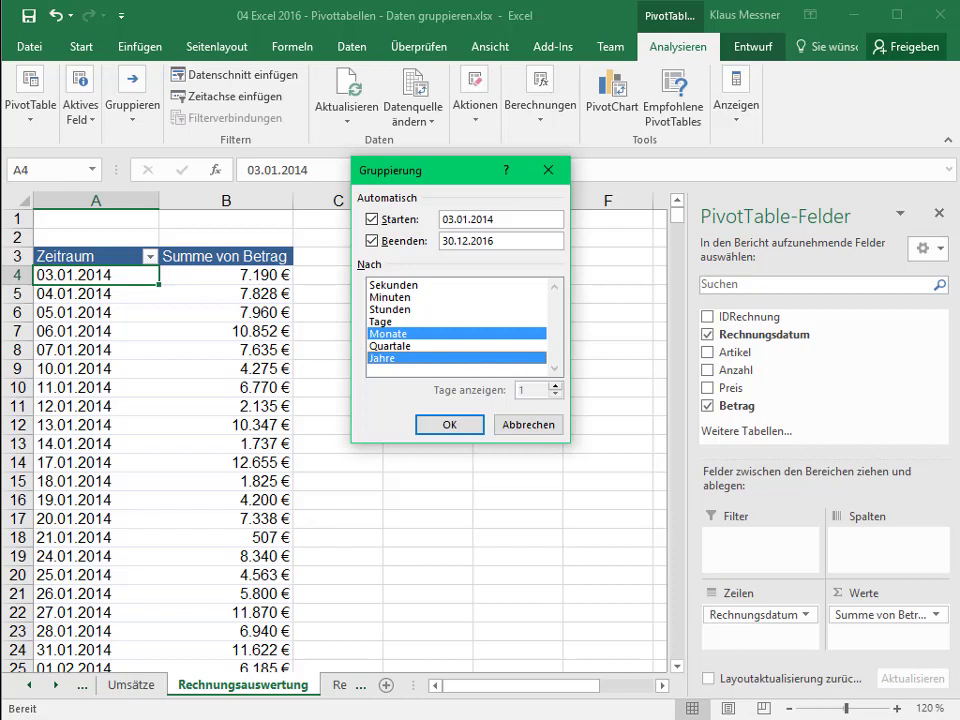
left_click(390, 346)
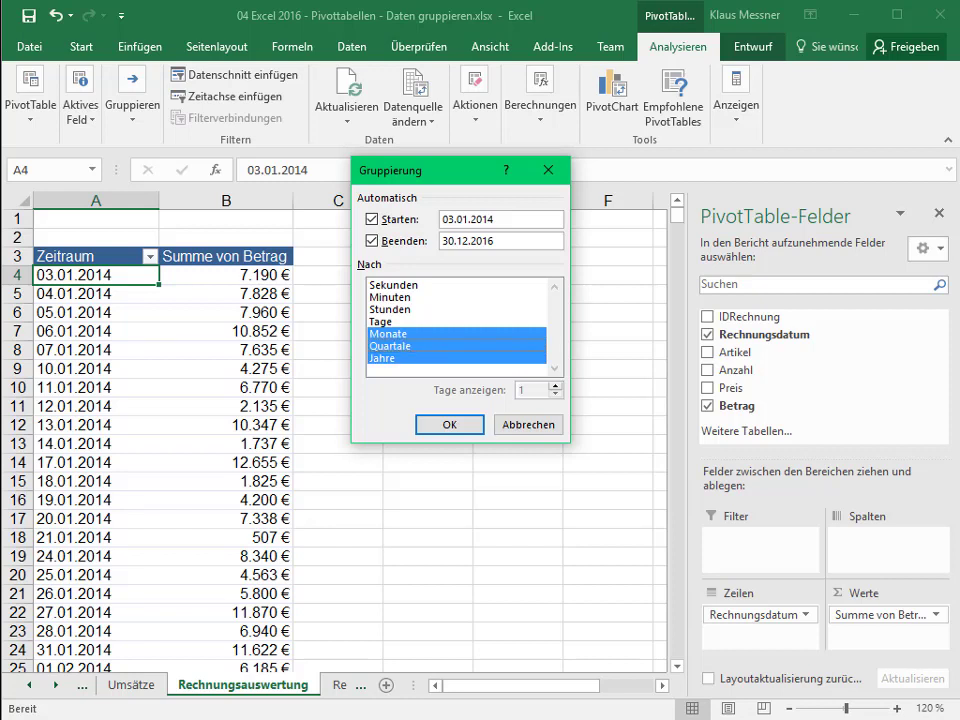
left_click(388, 334)
left_click(390, 346)
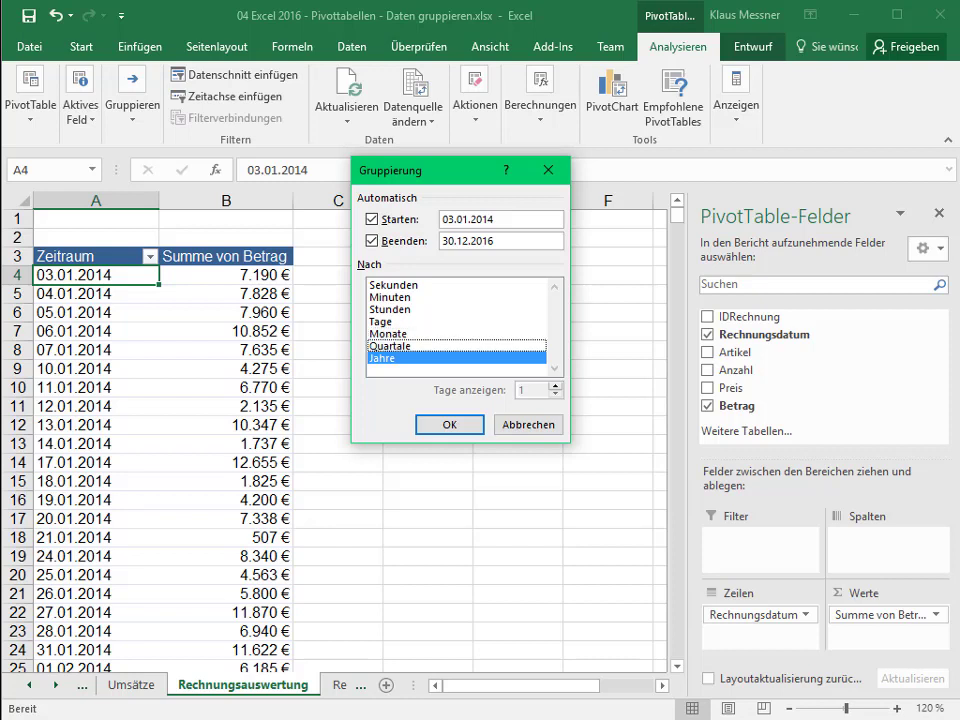
left_click(390, 346)
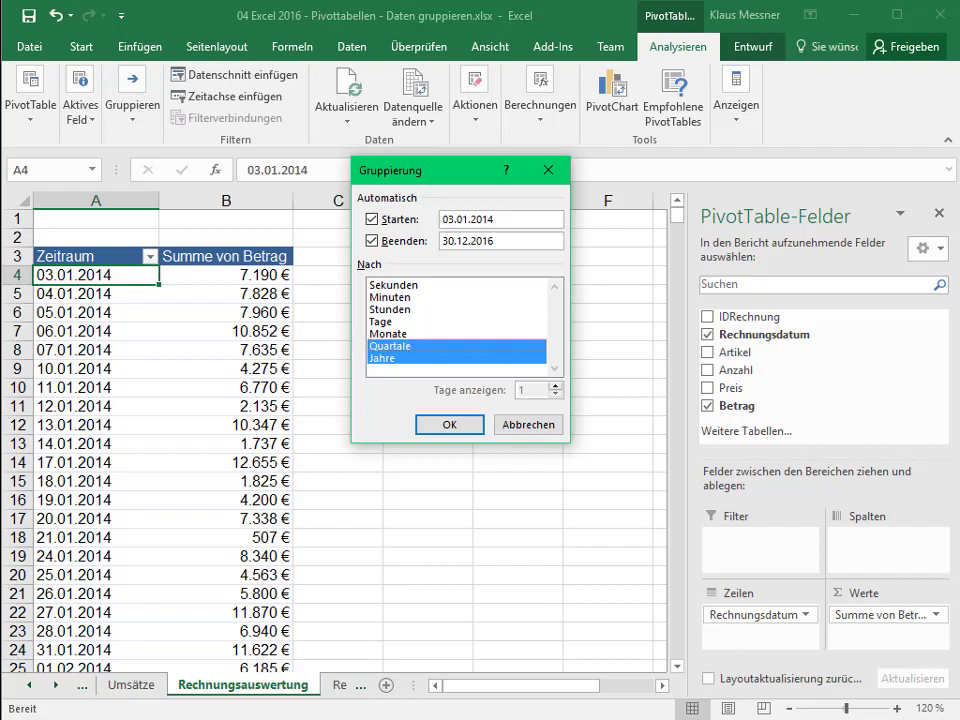
left_click(389, 334)
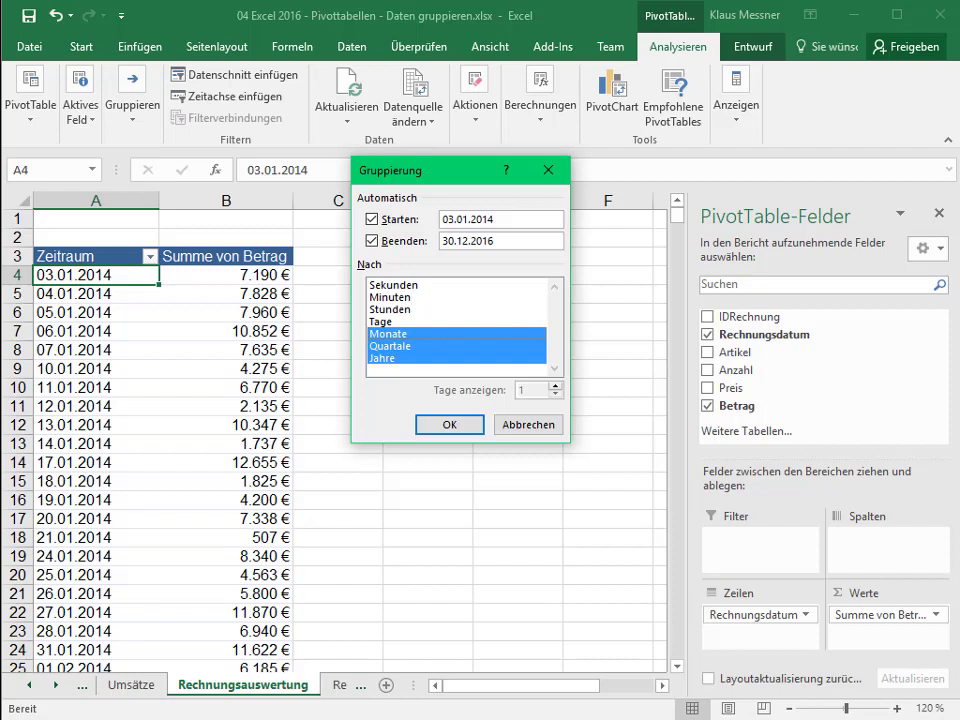
left_click(389, 334)
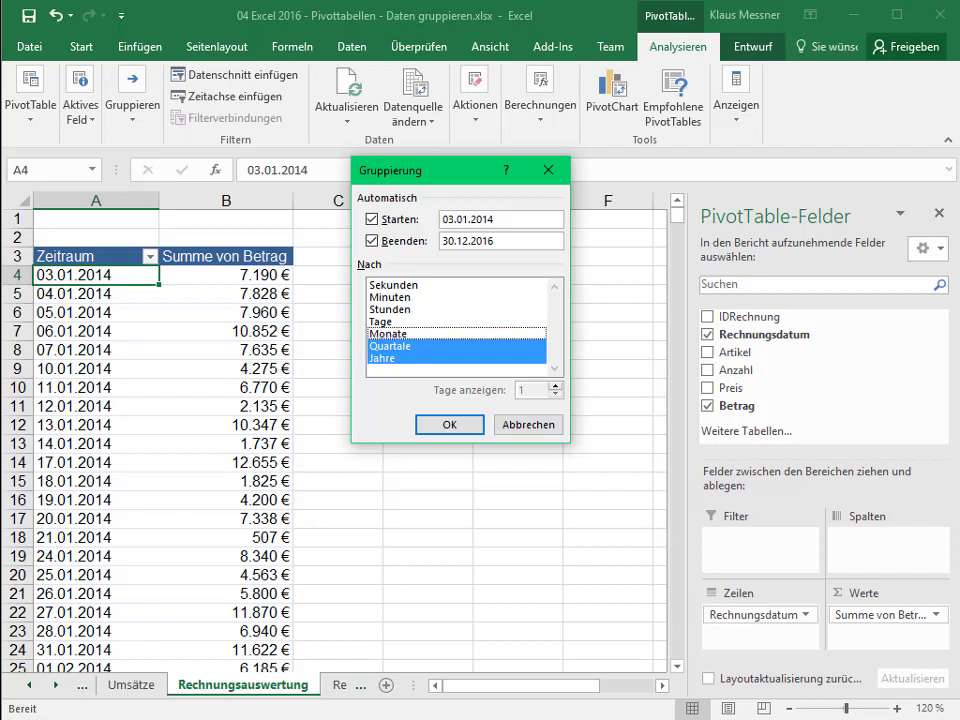
left_click(389, 346)
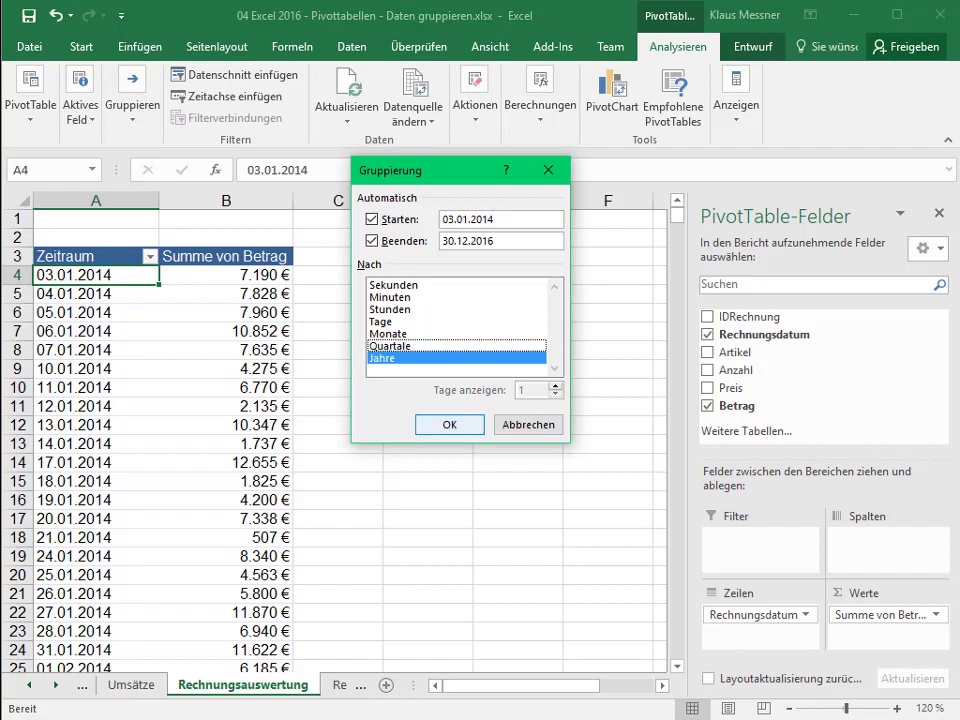
key("Return")
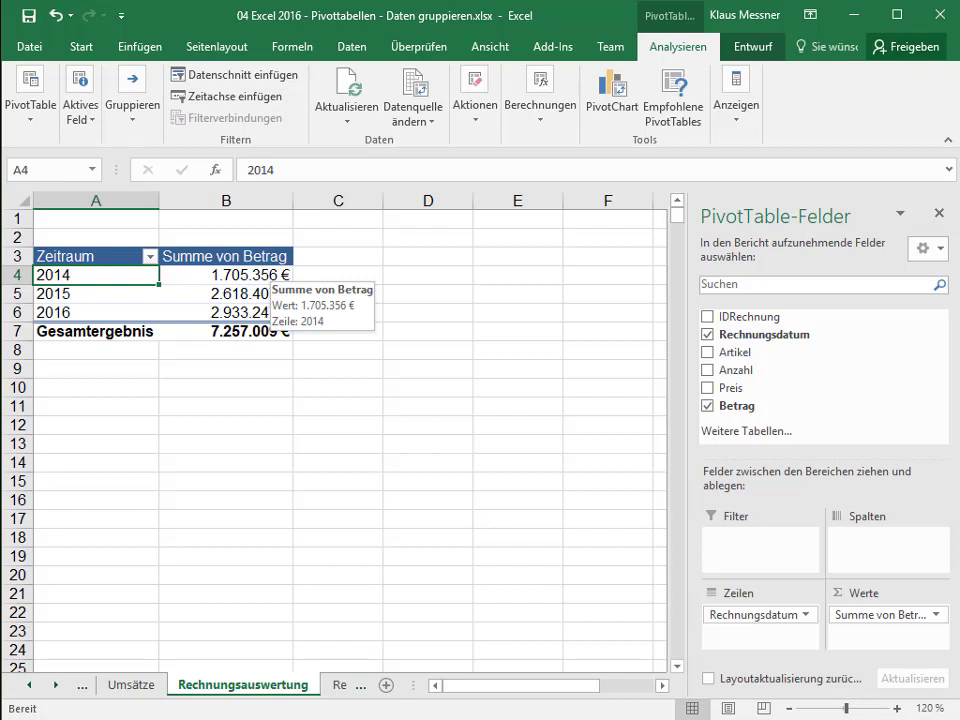
key("Down")
Ungroup the year rows back into individual invoice dates
key("Right")
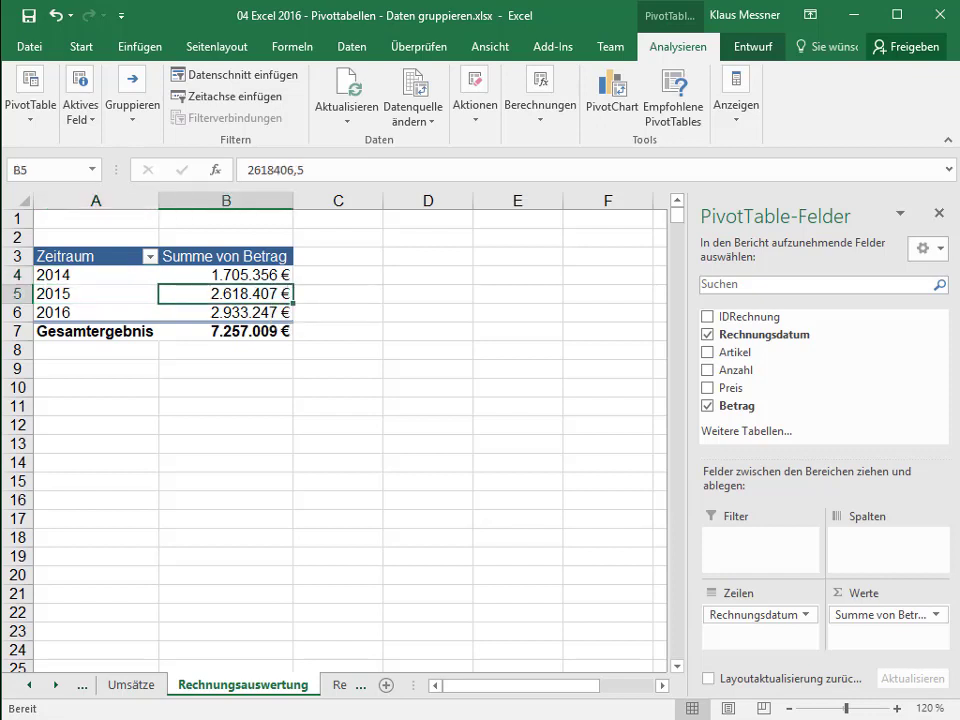
left_click(96, 275)
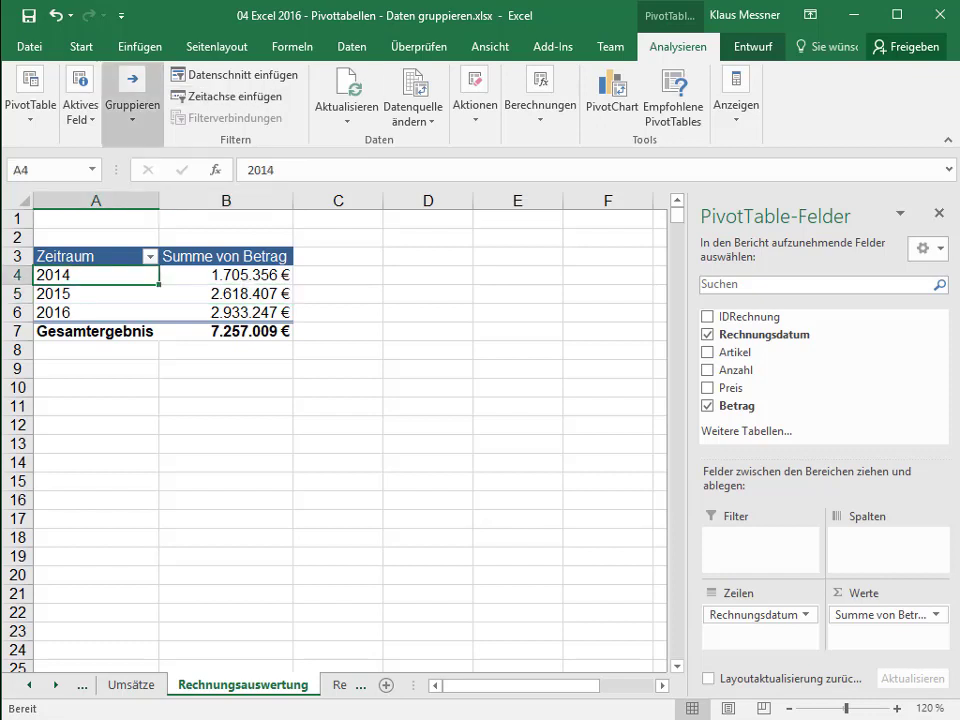
left_click(132, 105)
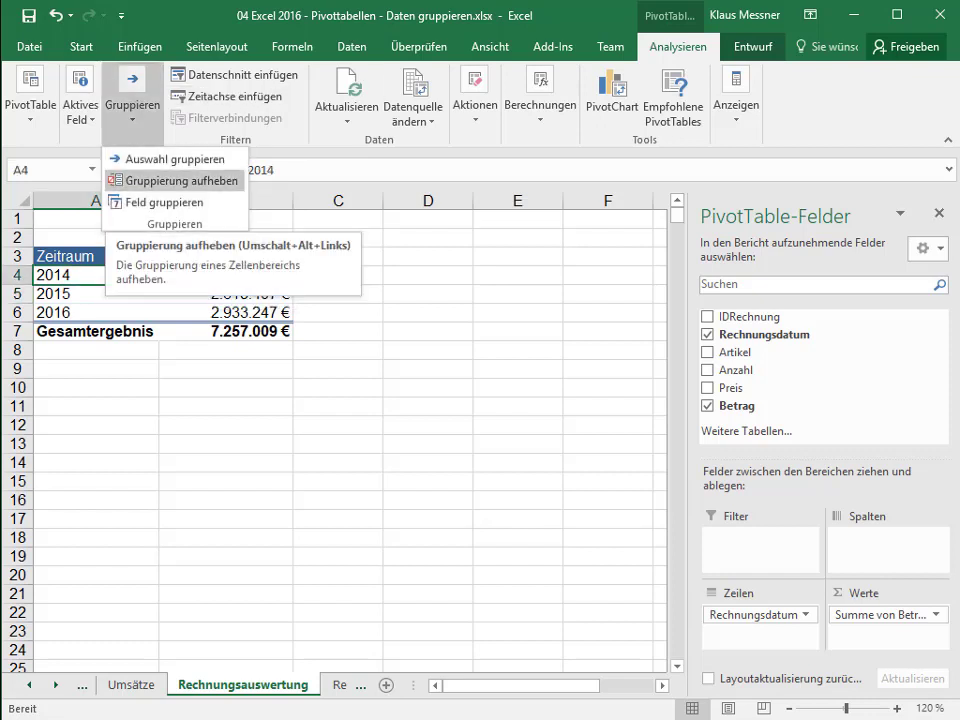
left_click(175, 180)
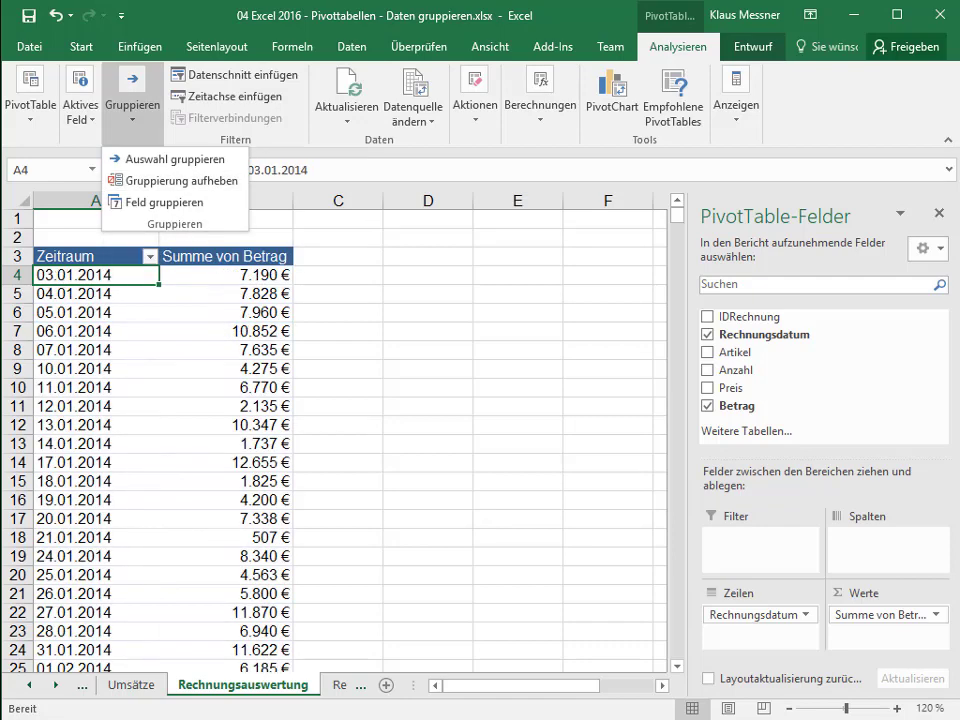
Group the dates by Jahre and Quartale, giving Qrtl1–Qrtl4 under each year
left_click(160, 202)
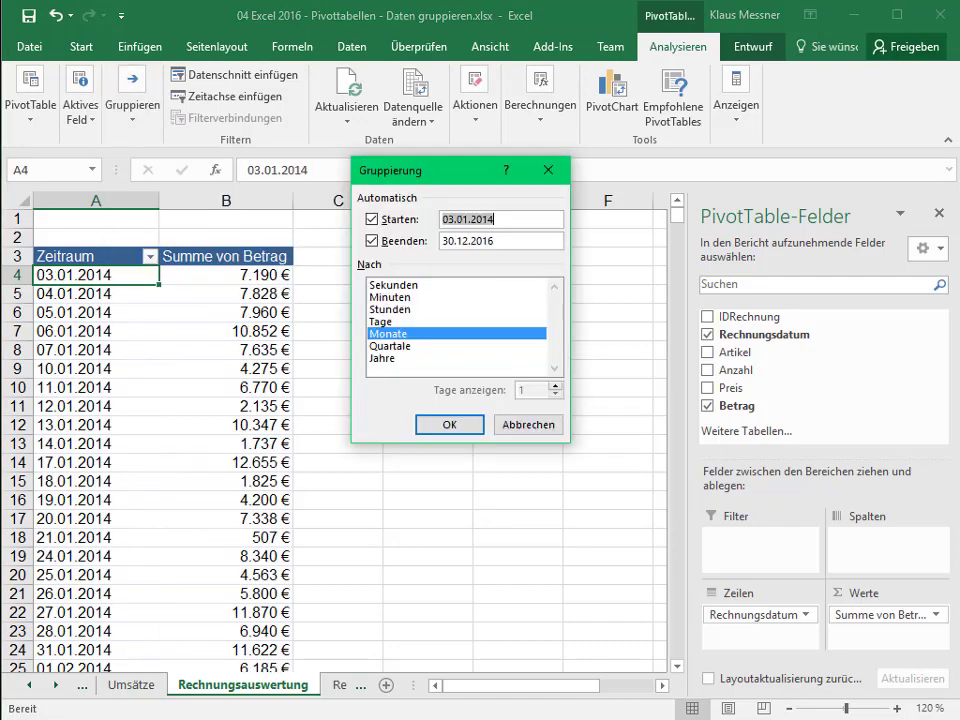
left_click(382, 358)
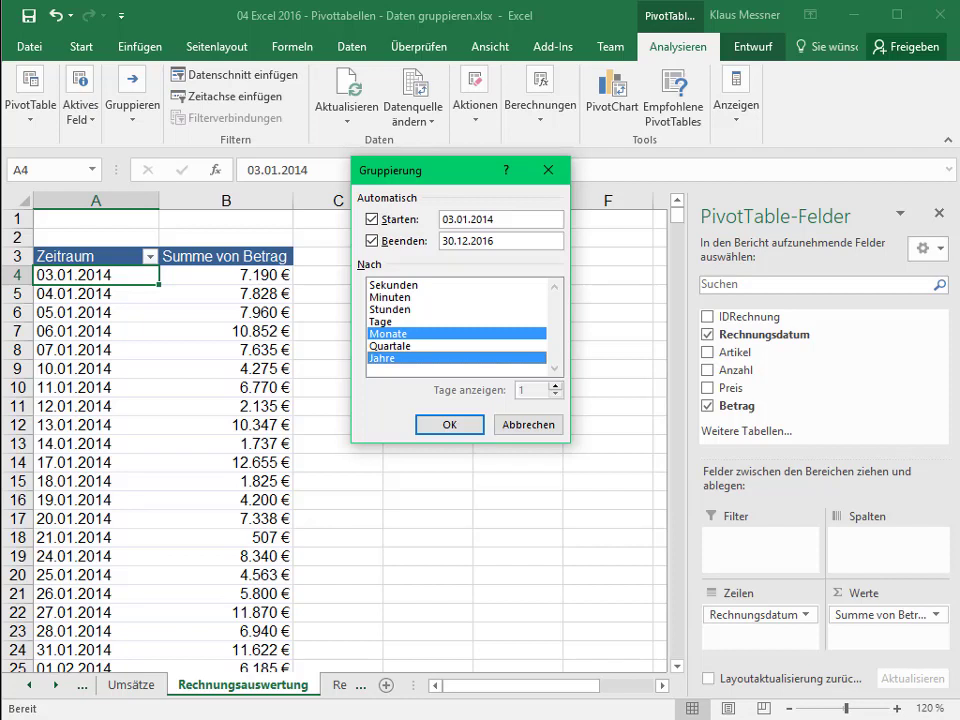
left_click(389, 345)
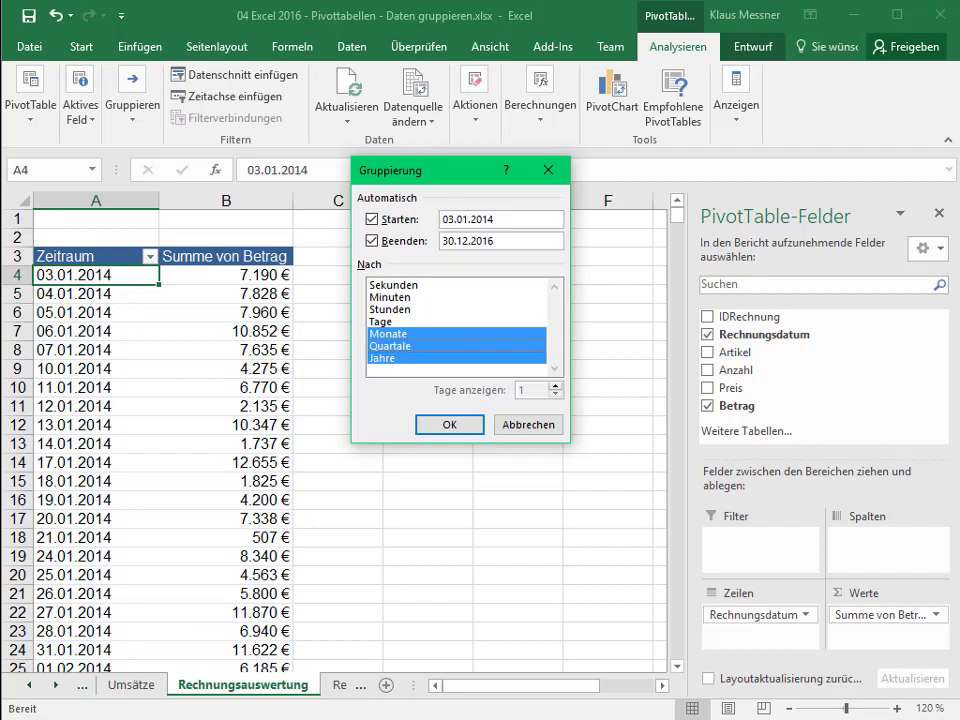
left_click(388, 333)
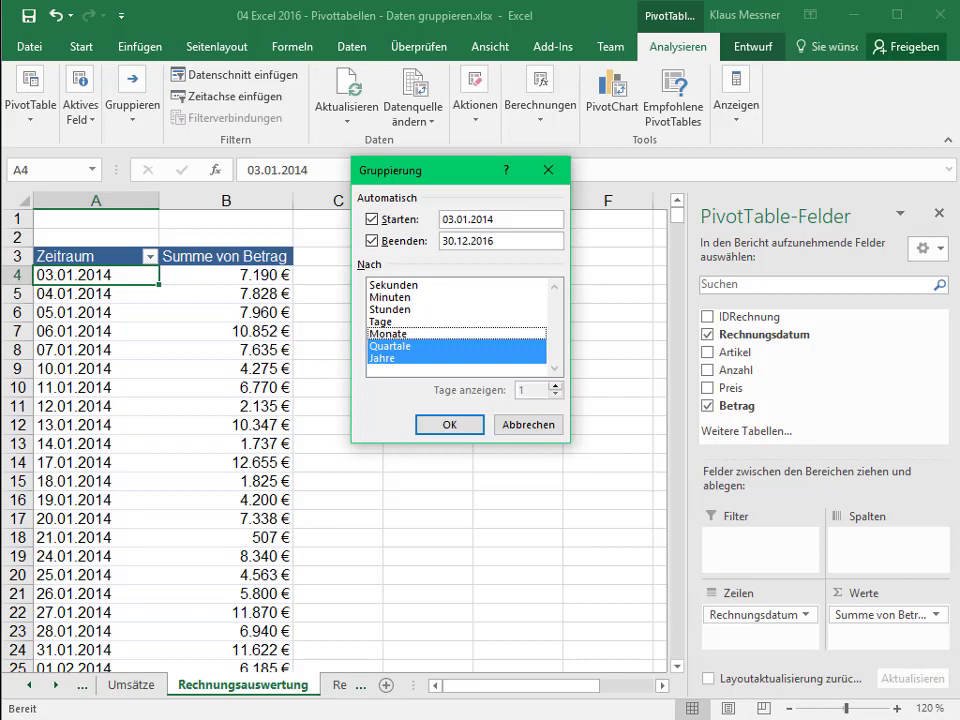
left_click(449, 424)
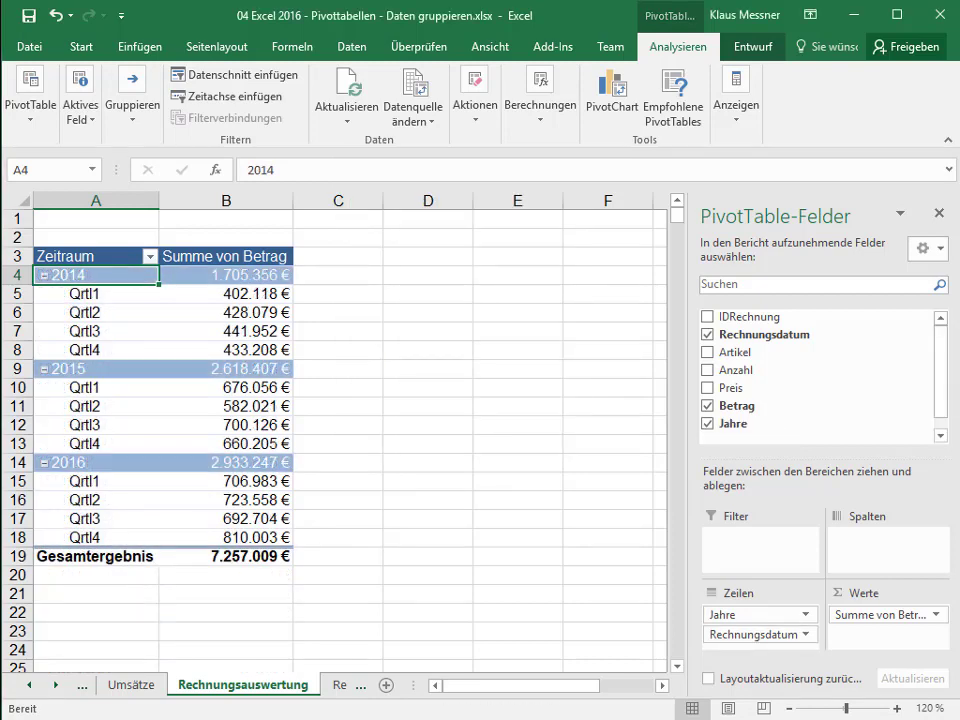
left_click(70, 293)
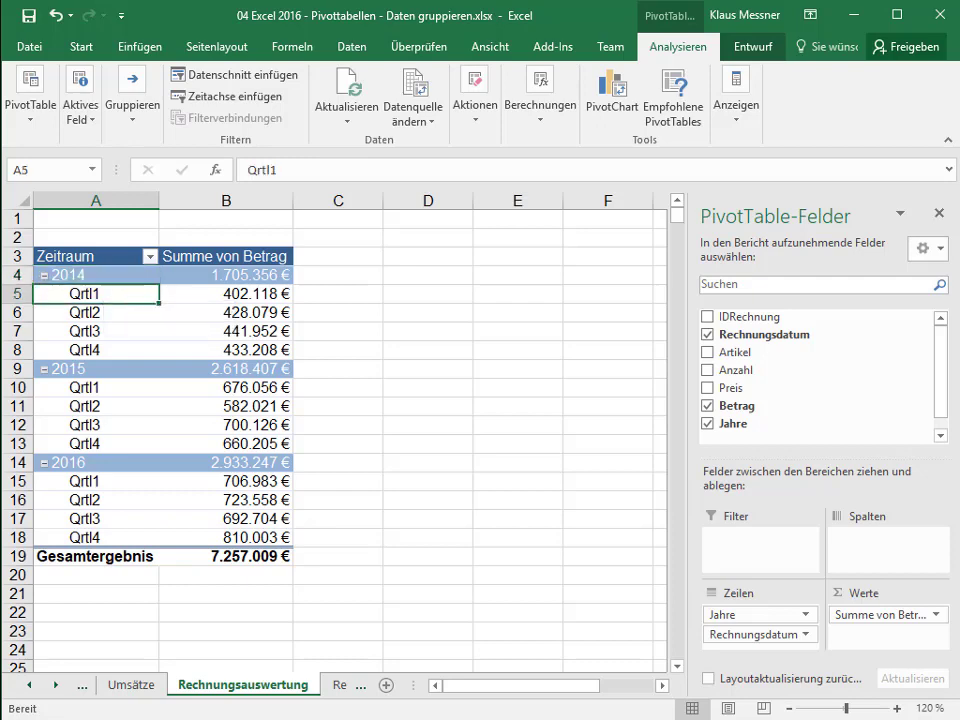
left_click(70, 312)
left_click(84, 331)
left_click(84, 350)
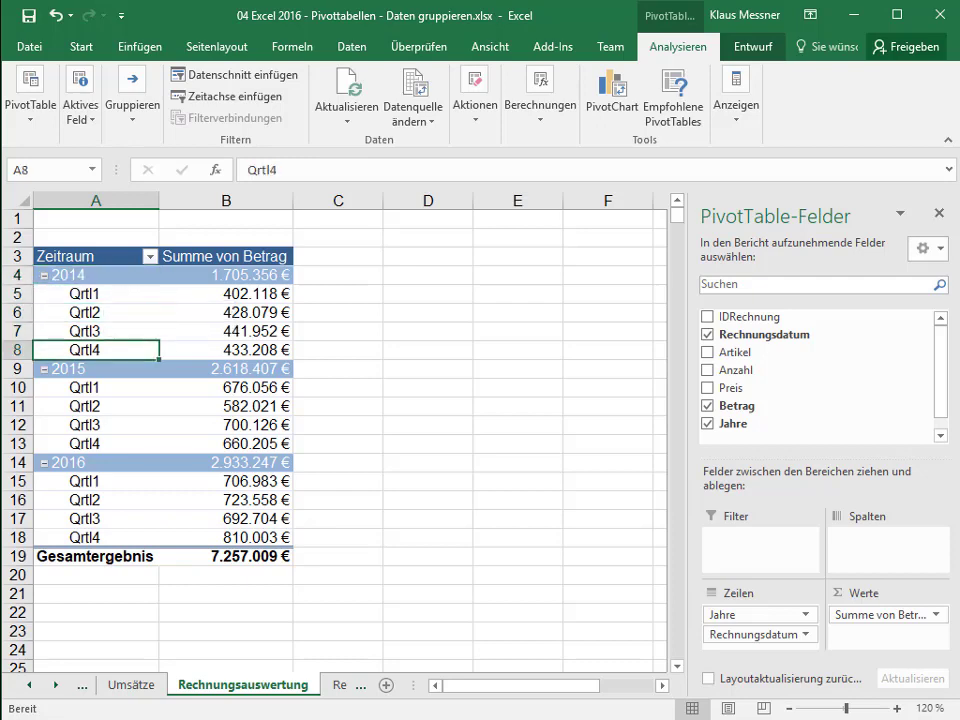